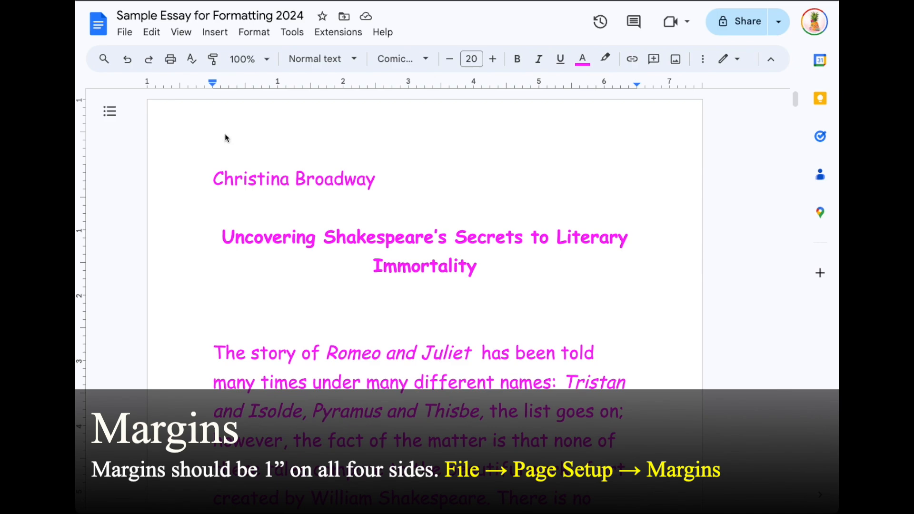
# Step: Check in Page setup that all four margins are 1 inch, leaving them unchanged
pyautogui.click(125, 34)
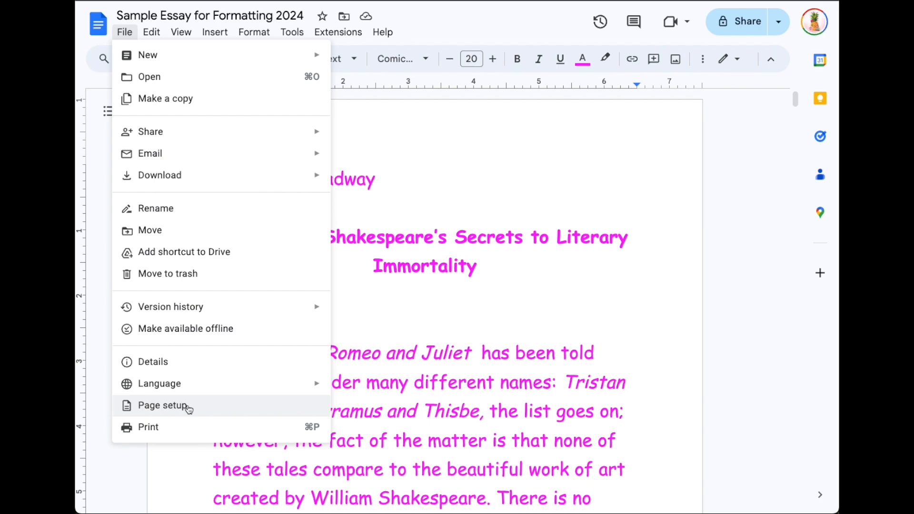
pyautogui.click(210, 410)
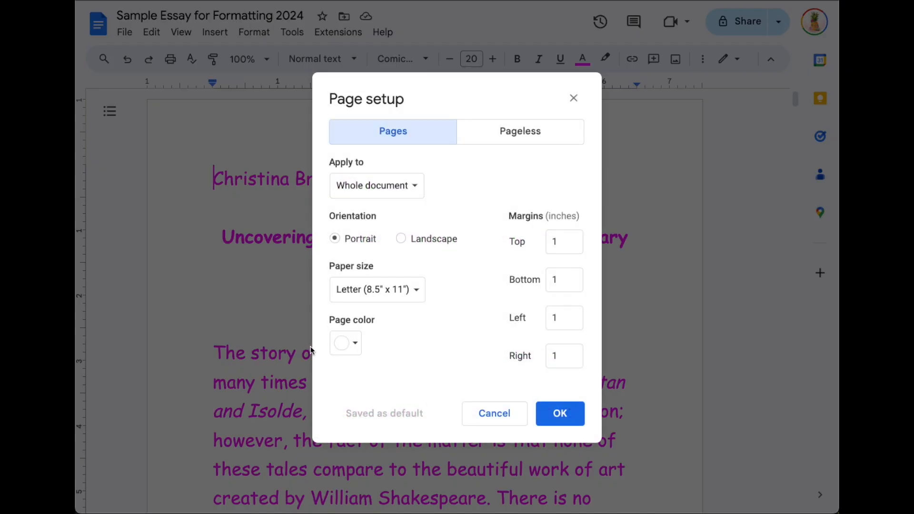
pyautogui.click(561, 245)
pyautogui.click(566, 284)
pyautogui.click(556, 319)
pyautogui.click(558, 359)
pyautogui.click(555, 418)
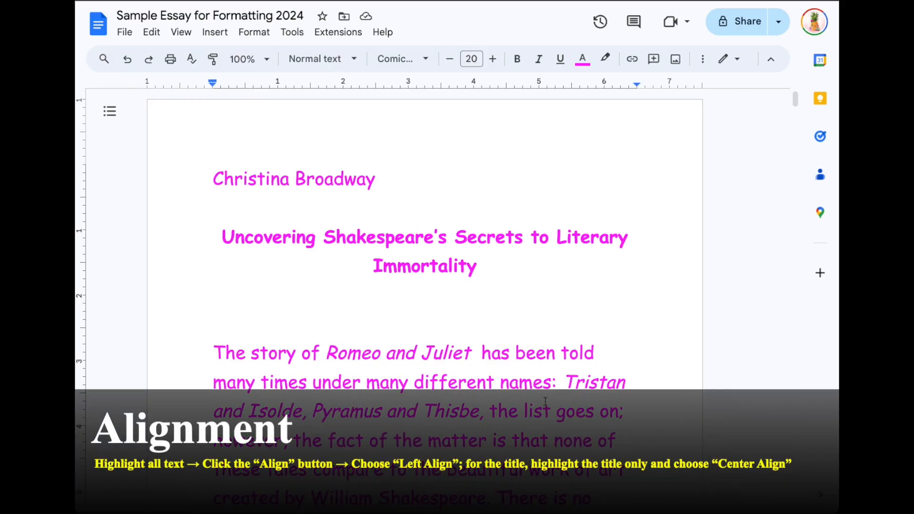
# Step: Select the entire essay and left-align it, including the title
pyautogui.click(163, 118)
pyautogui.moveTo(164, 118); pyautogui.dragTo(367, 326)
pyautogui.moveTo(384, 356); pyautogui.dragTo(508, 331)
pyautogui.scroll(20, 507, 331)
pyautogui.click(224, 137)
pyautogui.click(211, 138)
pyautogui.hotkey('ctrl', 'a')
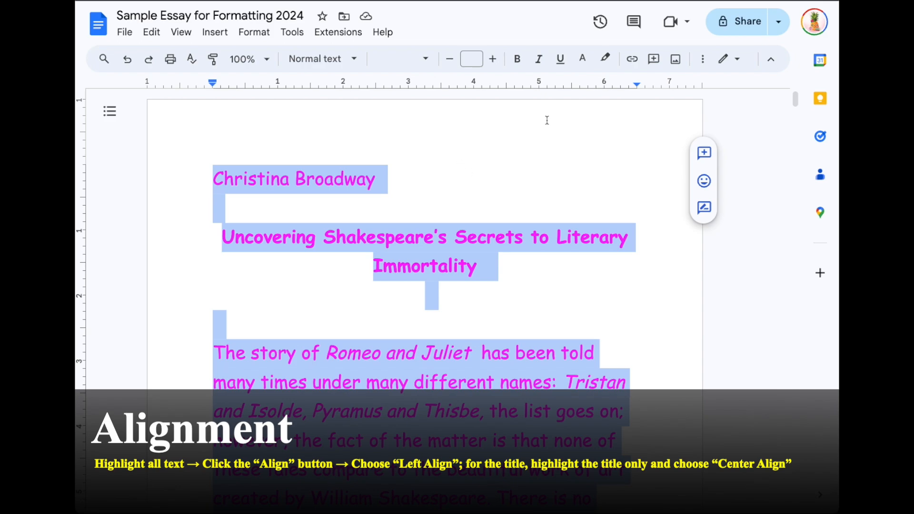
pyautogui.click(703, 58)
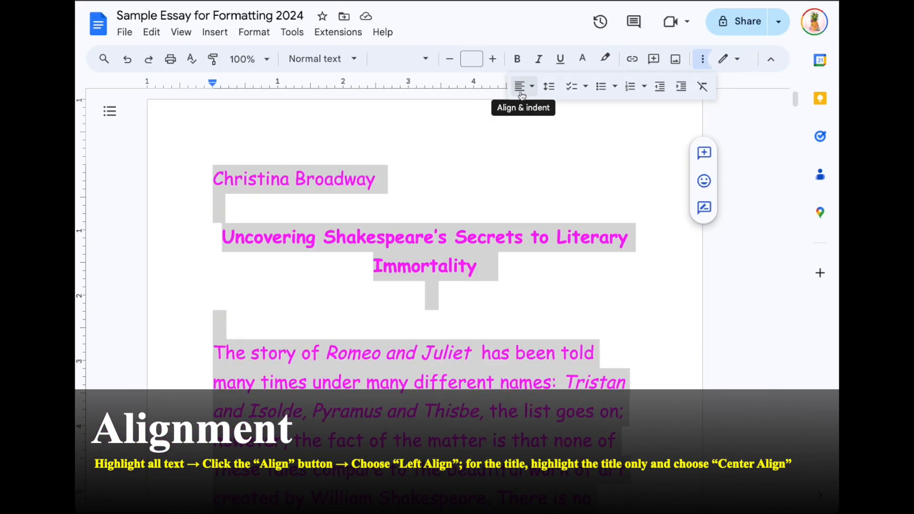
pyautogui.click(534, 86)
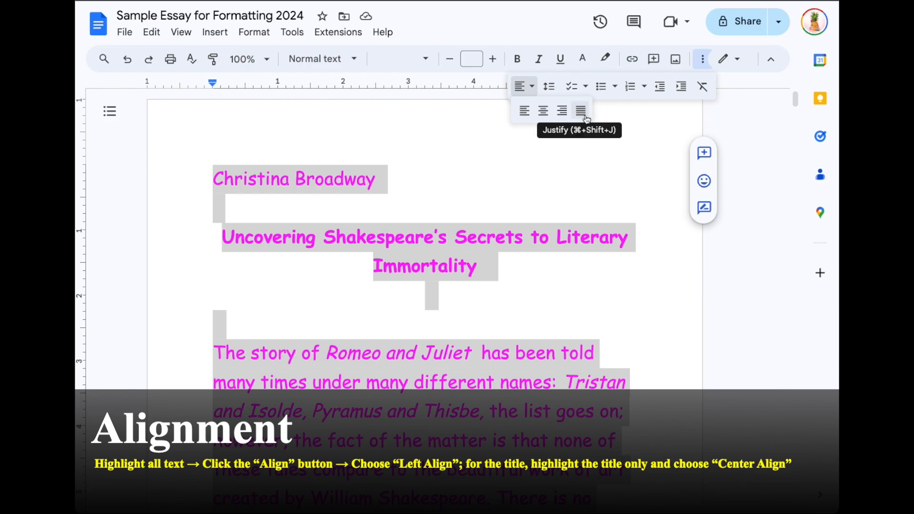
pyautogui.click(524, 111)
pyautogui.click(520, 115)
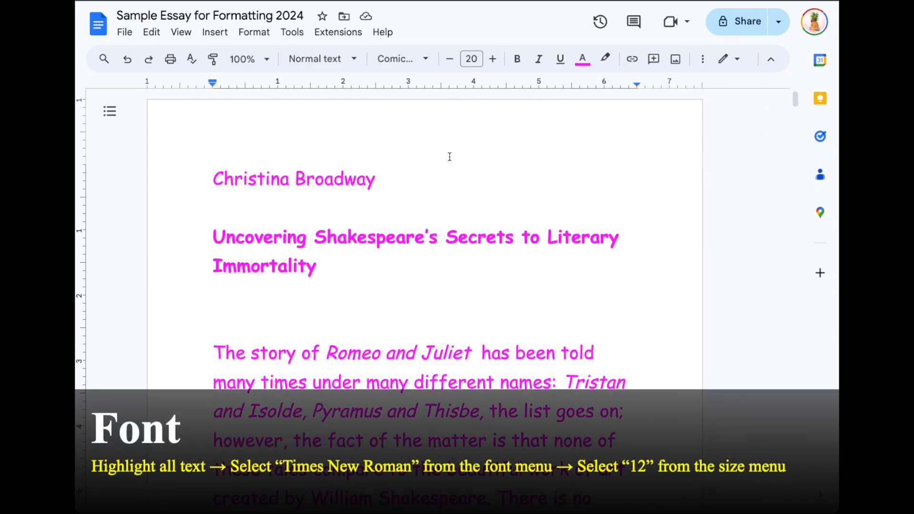
# Step: Set all essay text to Times New Roman at size 12
pyautogui.press('super+a')
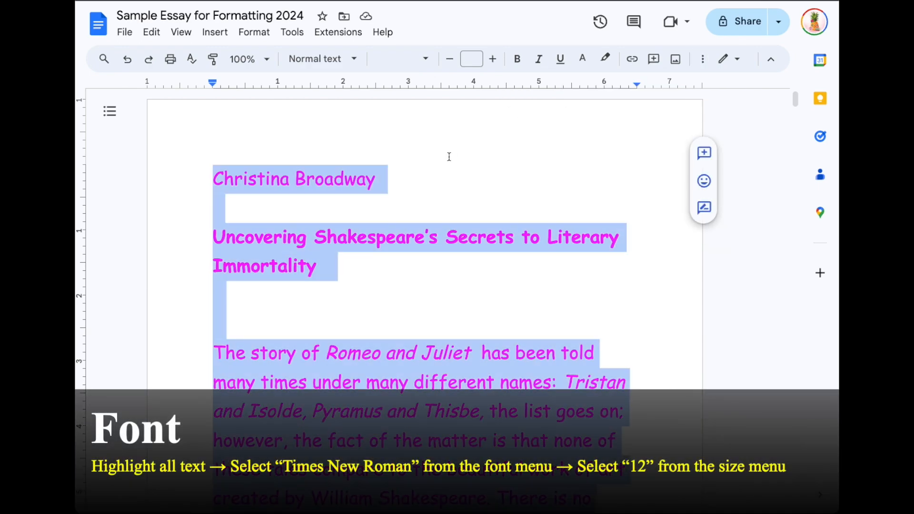
pyautogui.click(430, 63)
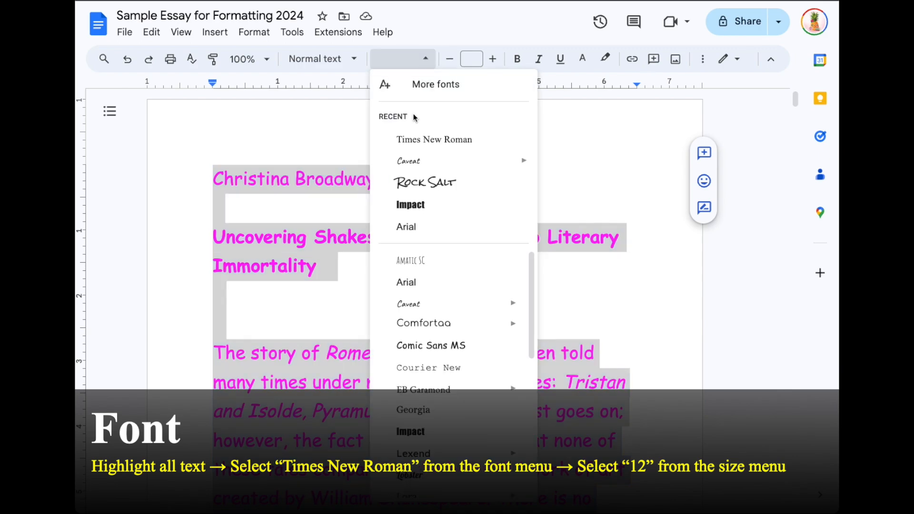
pyautogui.click(421, 141)
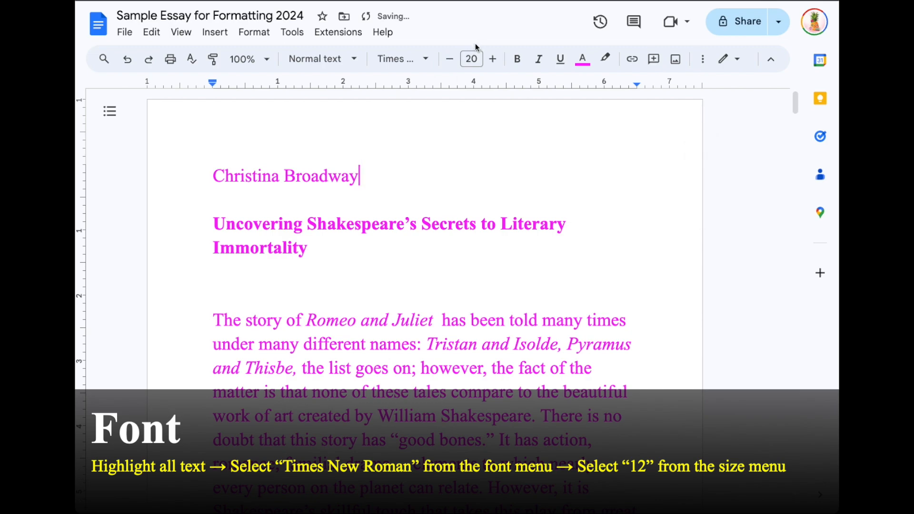
pyautogui.click(468, 57)
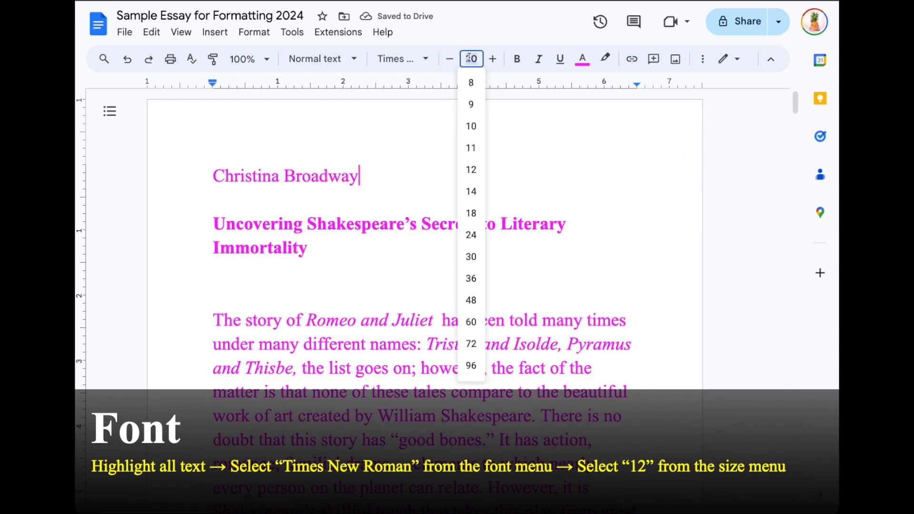
pyautogui.click(427, 115)
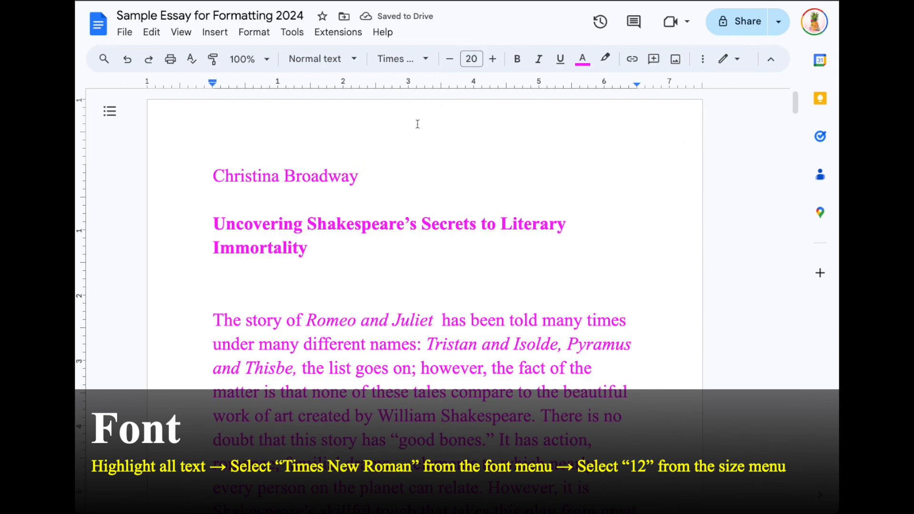
pyautogui.hotkey('ctrl', 'a')
pyautogui.click(465, 61)
pyautogui.write('12')
pyautogui.press('Return')
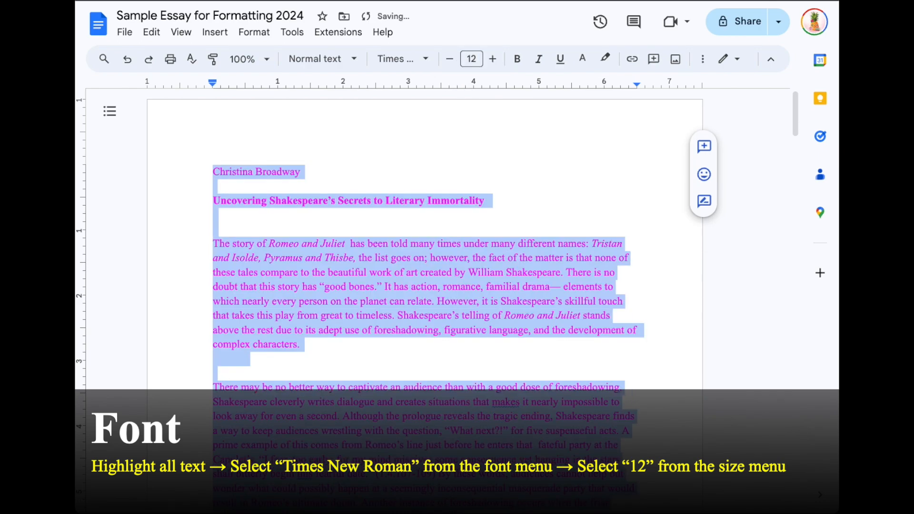
# Step: Make all the text black and remove bold everywhere
pyautogui.click(588, 62)
pyautogui.click(588, 62)
pyautogui.click(589, 62)
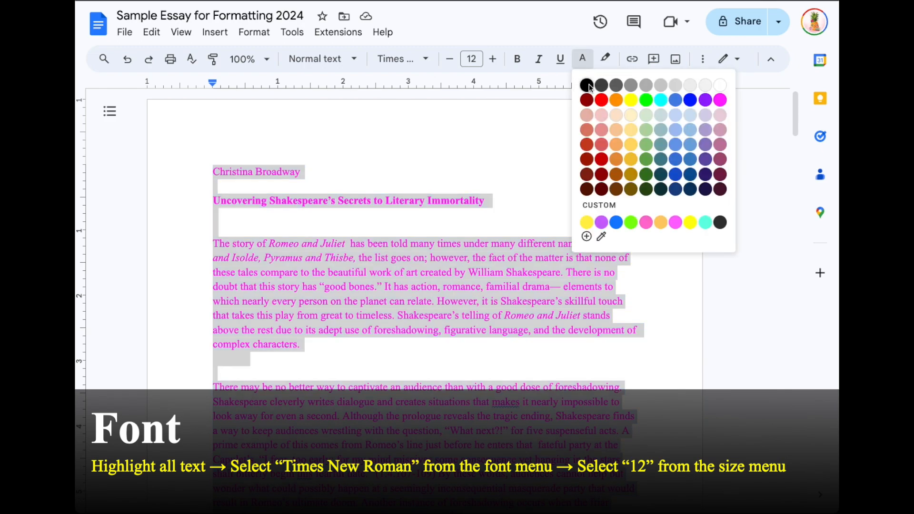
pyautogui.click(588, 86)
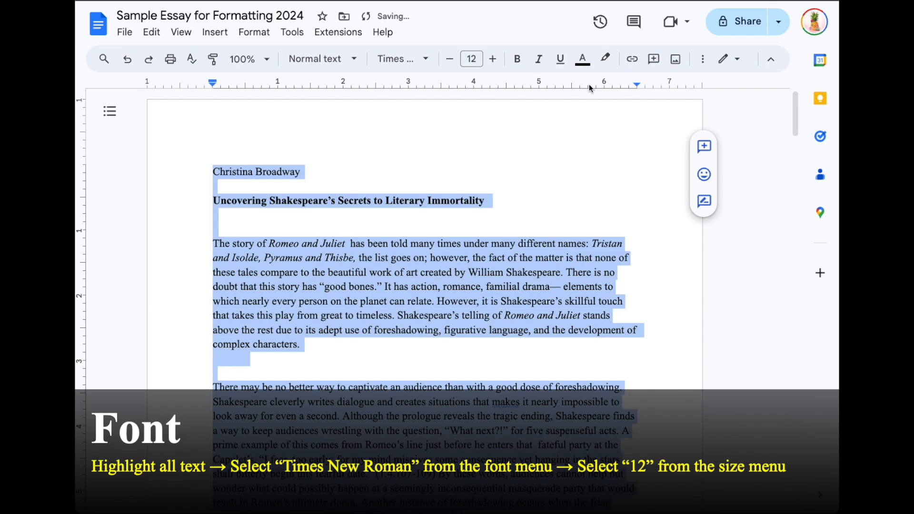
pyautogui.click(515, 65)
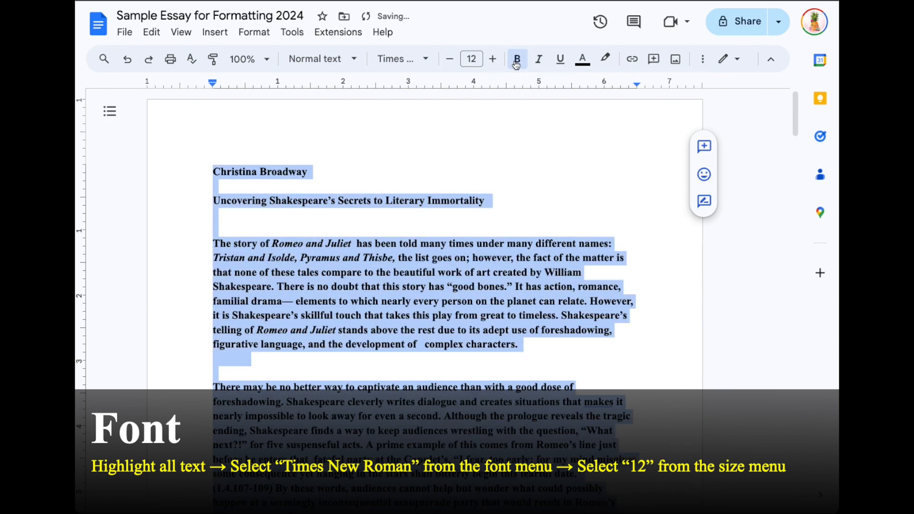
pyautogui.click(516, 66)
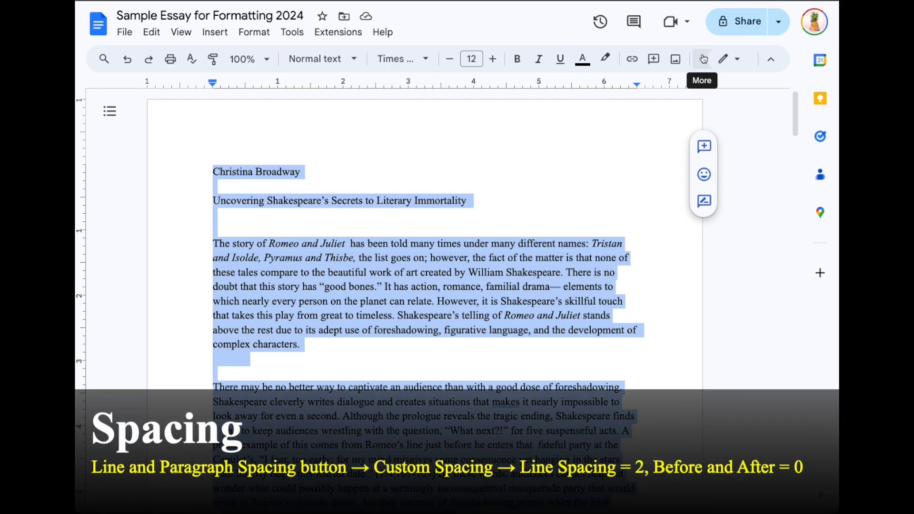
# Step: Apply custom spacing to the whole essay: line spacing 2, 0 before and after paragraphs
pyautogui.click(703, 59)
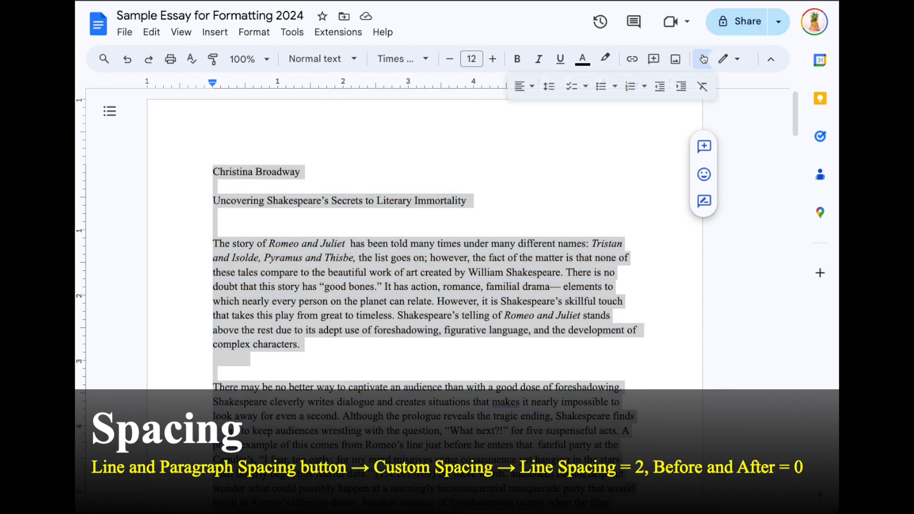
pyautogui.click(550, 94)
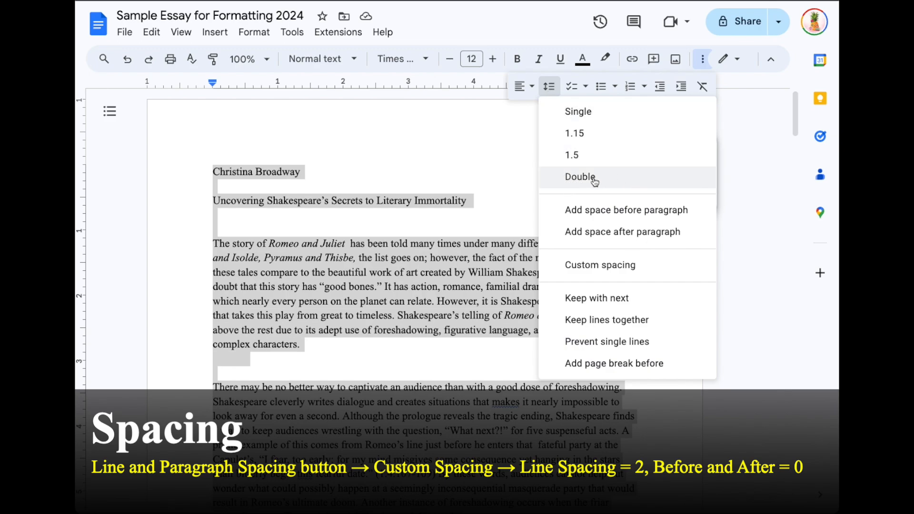
pyautogui.click(551, 270)
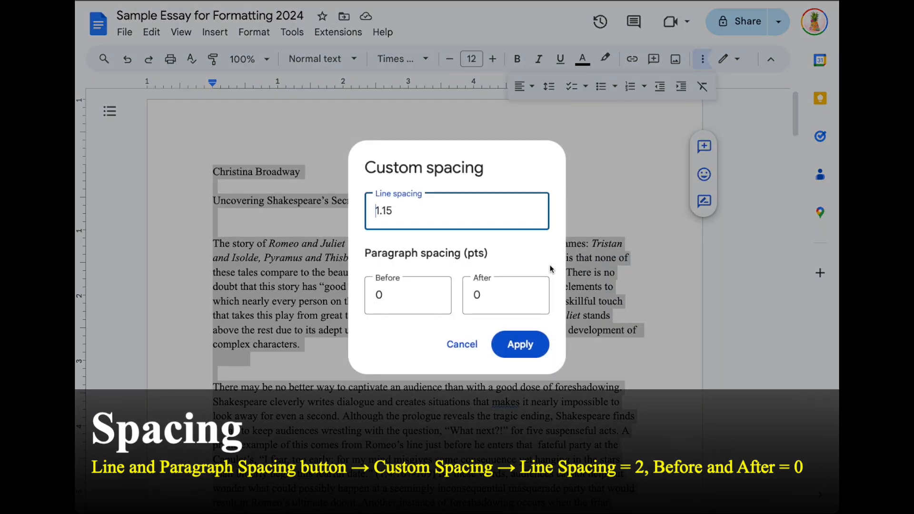
pyautogui.click(479, 292)
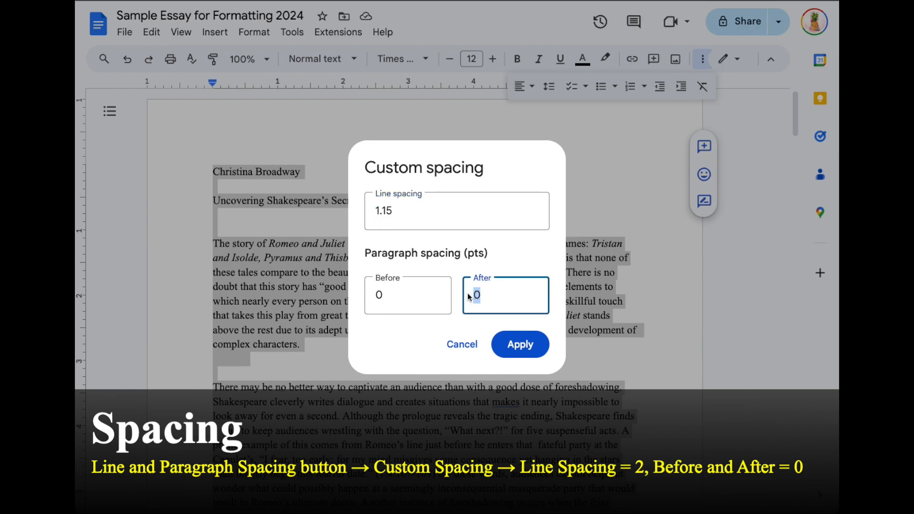
pyautogui.doubleClick(396, 296)
pyautogui.click(477, 294)
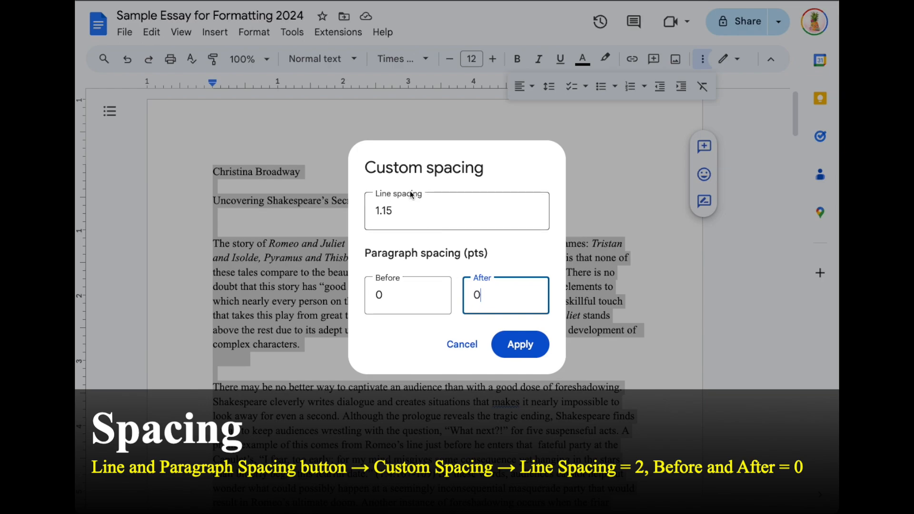
pyautogui.moveTo(428, 209); pyautogui.dragTo(363, 210)
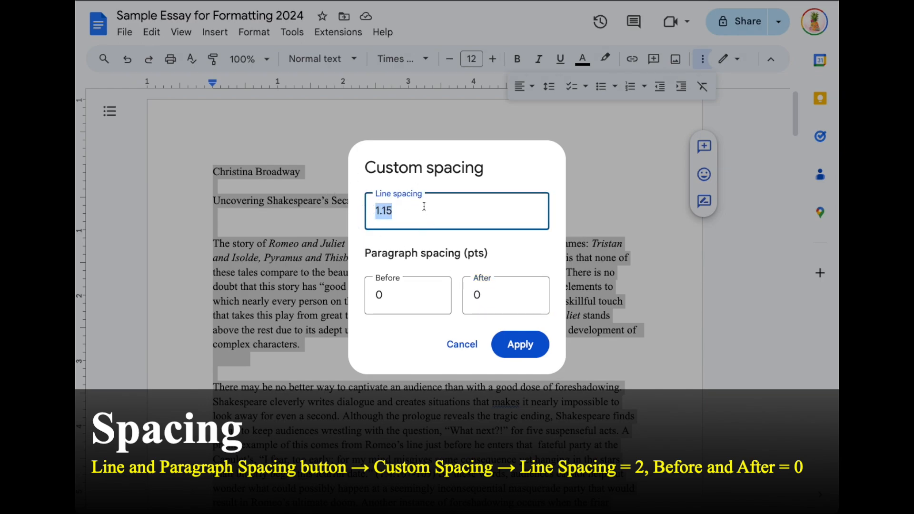
pyautogui.write('2')
pyautogui.click(380, 299)
pyautogui.click(472, 293)
pyautogui.click(396, 338)
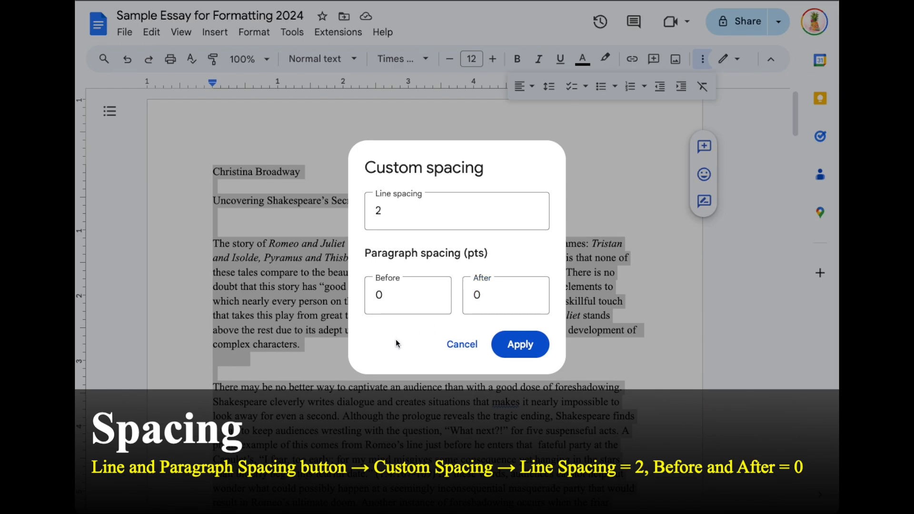
pyautogui.click(529, 352)
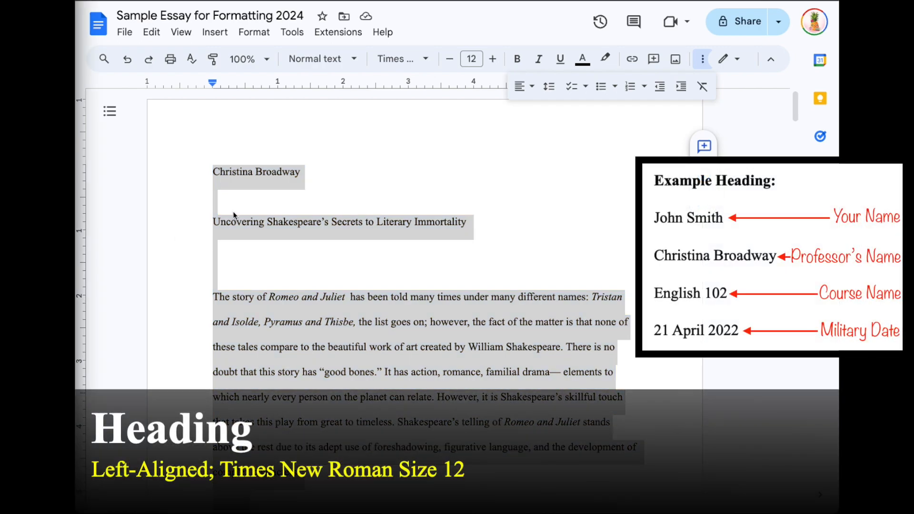
# Step: Start a new heading line below the student's name for the professor
pyautogui.click(231, 180)
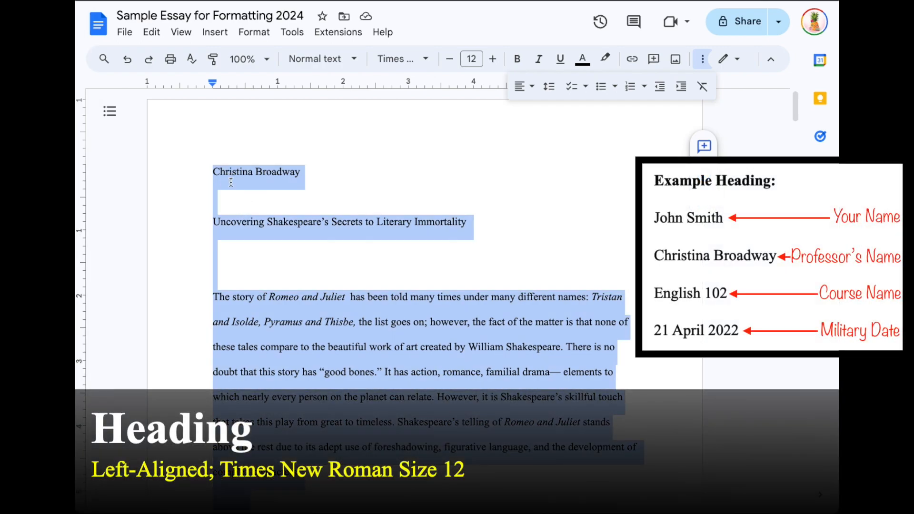
pyautogui.click(301, 172)
pyautogui.write('(YOUR N')
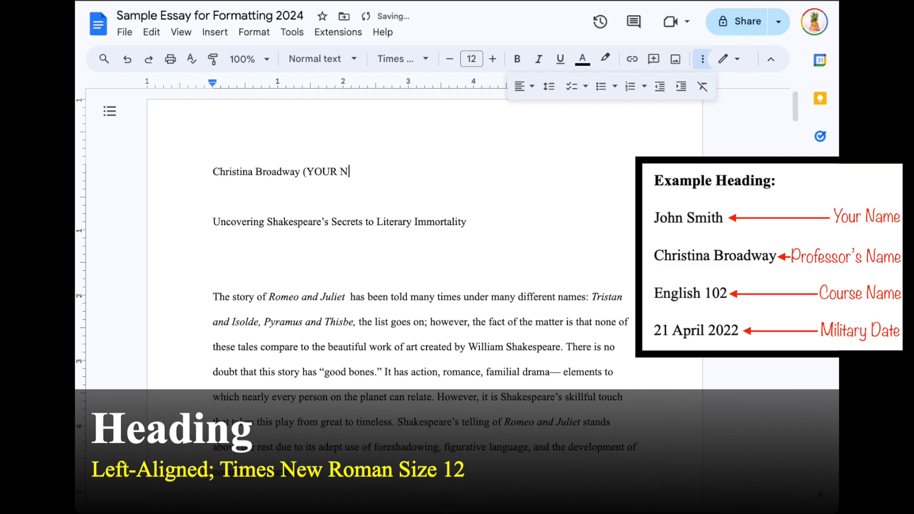
pyautogui.write('ame!!!)')
pyautogui.press('BackSpace')
pyautogui.press('BackSpace')
pyautogui.press('BackSpace')
pyautogui.press('BackSpace')
pyautogui.press('BackSpace')
pyautogui.press('BackSpace')
pyautogui.press('BackSpace')
pyautogui.press('BackSpace')
pyautogui.press('BackSpace')
pyautogui.press('BackSpace')
pyautogui.press('BackSpace')
pyautogui.press('BackSpace')
pyautogui.press('BackSpace')
pyautogui.press('BackSpace')
pyautogui.press('Return')
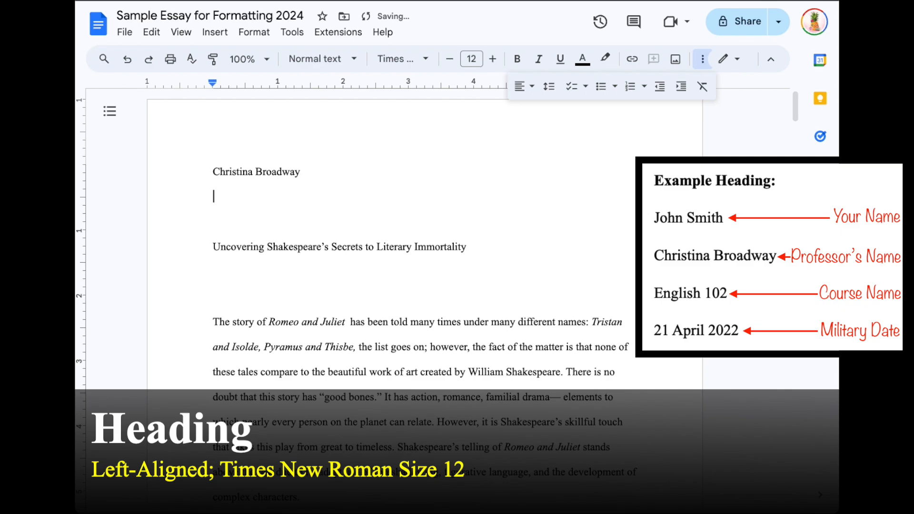
pyautogui.write('M')
pyautogui.write('Broadway')
pyautogui.press('BackSpace')
pyautogui.press('BackSpace')
pyautogui.press('BackSpace')
pyautogui.write('way')
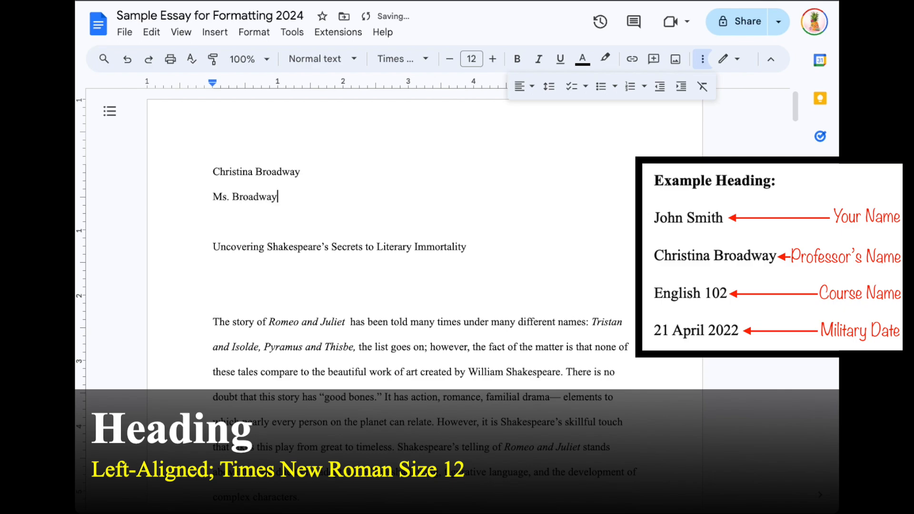
# Step: Enter the professor's surname on that line with the title 'Ms.' rather than 'Mrs.'
pyautogui.press('BackSpace')
pyautogui.press('BackSpace')
pyautogui.press('BackSpace')
pyautogui.press('BackSpace')
pyautogui.press('BackSpace')
pyautogui.press('BackSpace')
pyautogui.press('BackSpace')
pyautogui.press('BackSpace')
pyautogui.press('BackSpace')
pyautogui.press('BackSpace')
pyautogui.press('BackSpace')
pyautogui.press('BackSpace')
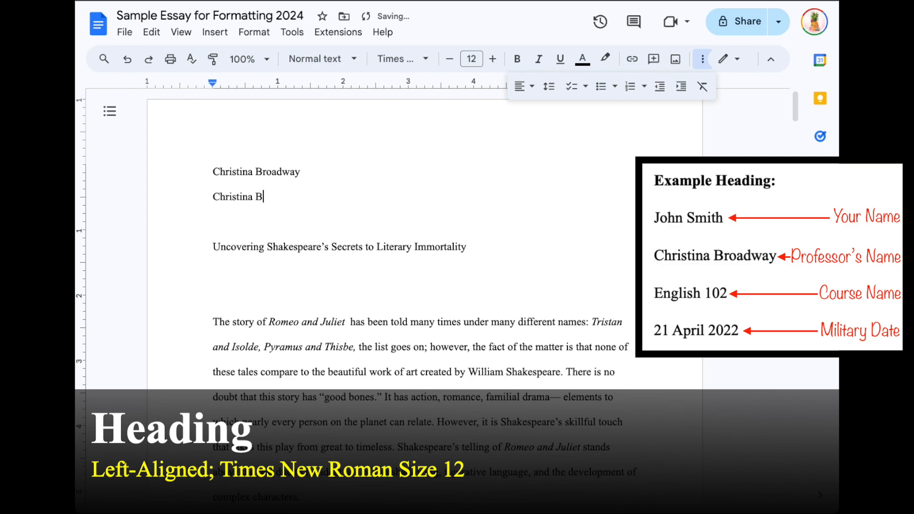
pyautogui.write('Broadway')
pyautogui.press('BackSpace')
pyautogui.press('BackSpace')
pyautogui.press('BackSpace')
pyautogui.press('BackSpace')
pyautogui.press('BackSpace')
pyautogui.press('BackSpace')
pyautogui.press('BackSpace')
pyautogui.press('BackSpace')
pyautogui.write('Ms. Broadway')
pyautogui.press('Left')
pyautogui.press('Left')
pyautogui.press('Left')
pyautogui.press('Left')
pyautogui.press('Left')
pyautogui.write('r')
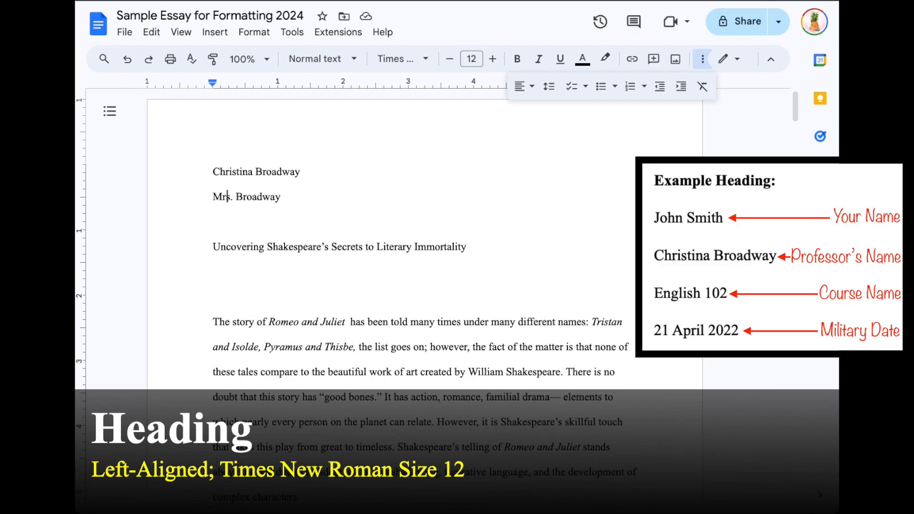
pyautogui.press('BackSpace')
pyautogui.press('Right')
pyautogui.press('Right')
pyautogui.press('Right')
pyautogui.press('Right')
pyautogui.press('Right')
pyautogui.press('Right')
pyautogui.press('Right')
pyautogui.press('Right')
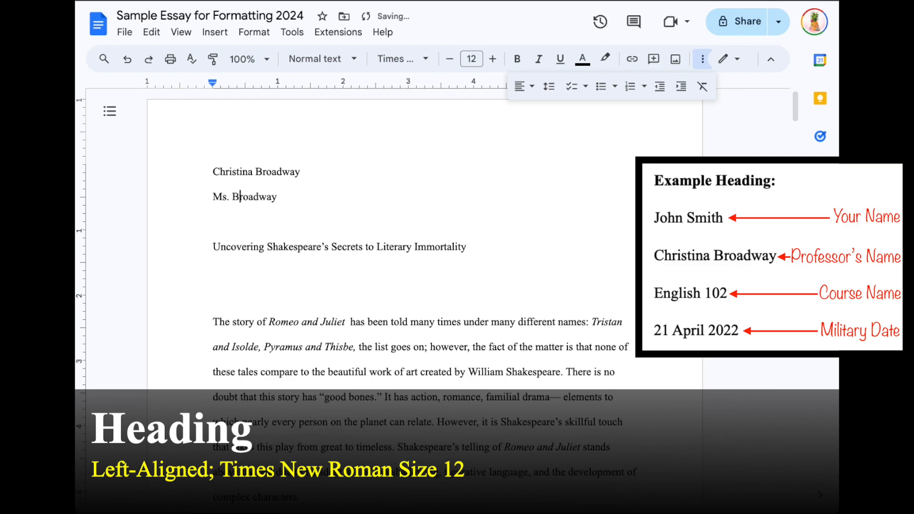
pyautogui.press('Right')
pyautogui.press('Right')
pyautogui.press('Right')
# Step: Add heading lines reading 'English 101' and '27 August 2026'
pyautogui.press('Return')
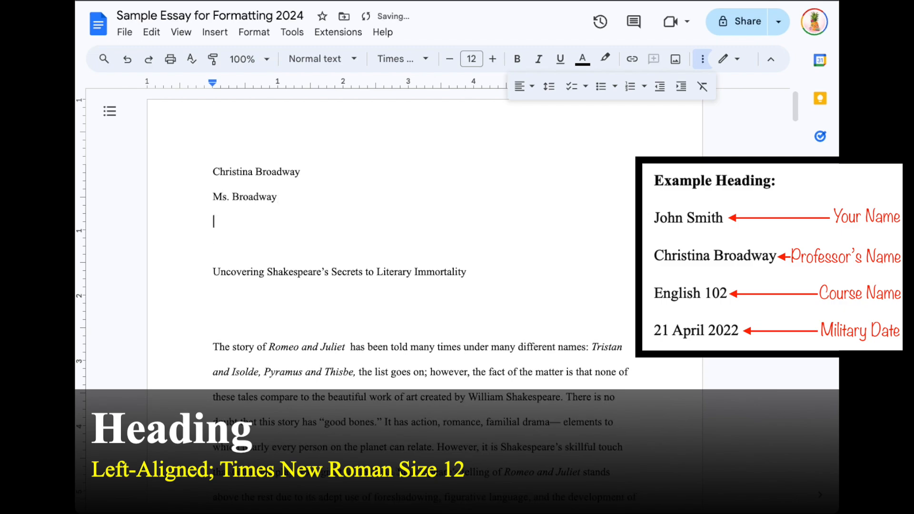
pyautogui.write('English 101')
pyautogui.press('Return')
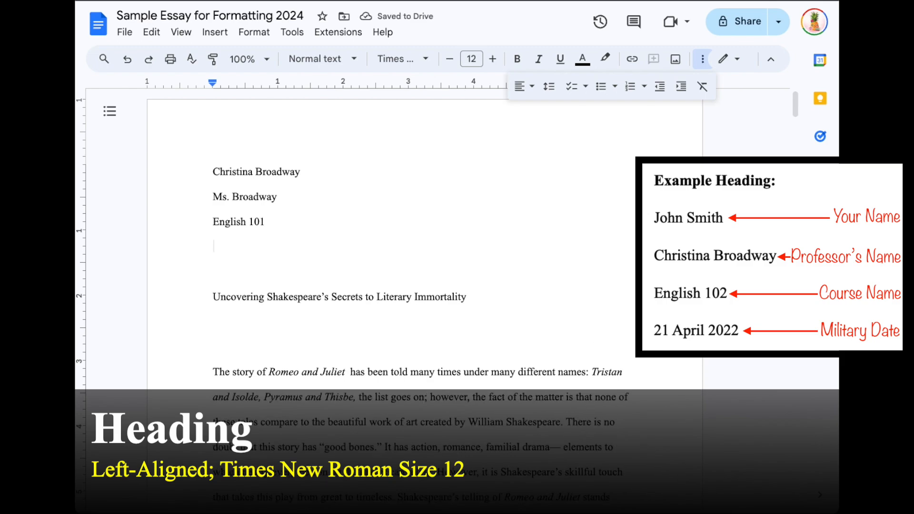
pyautogui.write('27 Au')
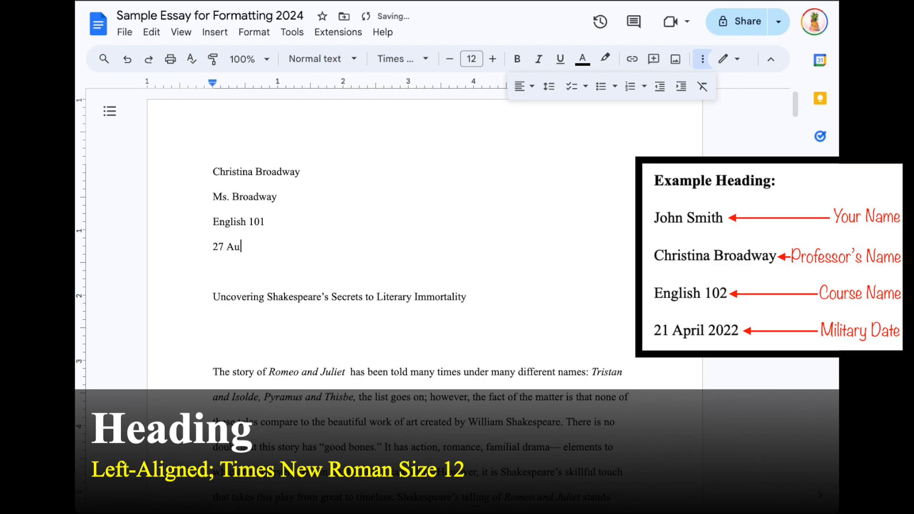
pyautogui.write('gust 2026')
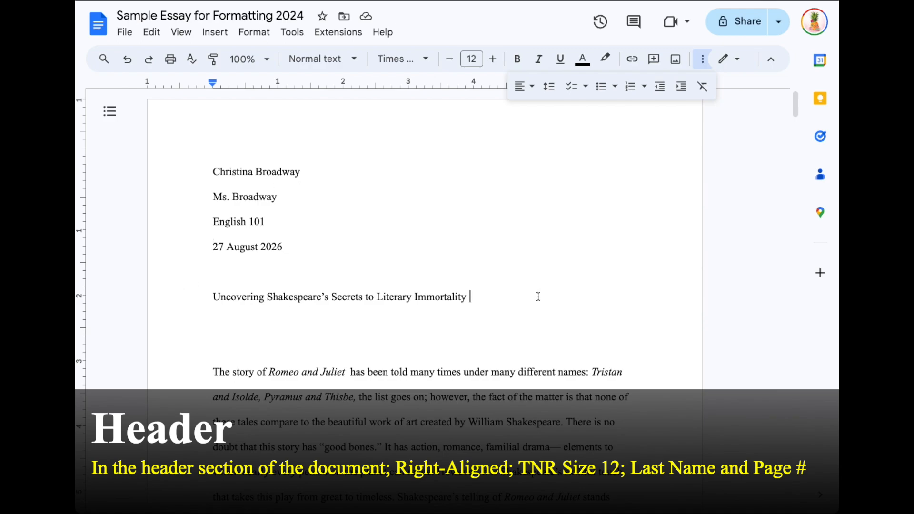
# Step: Try opening the page header by double-clicking above the heading, then return to the body
pyautogui.click(702, 59)
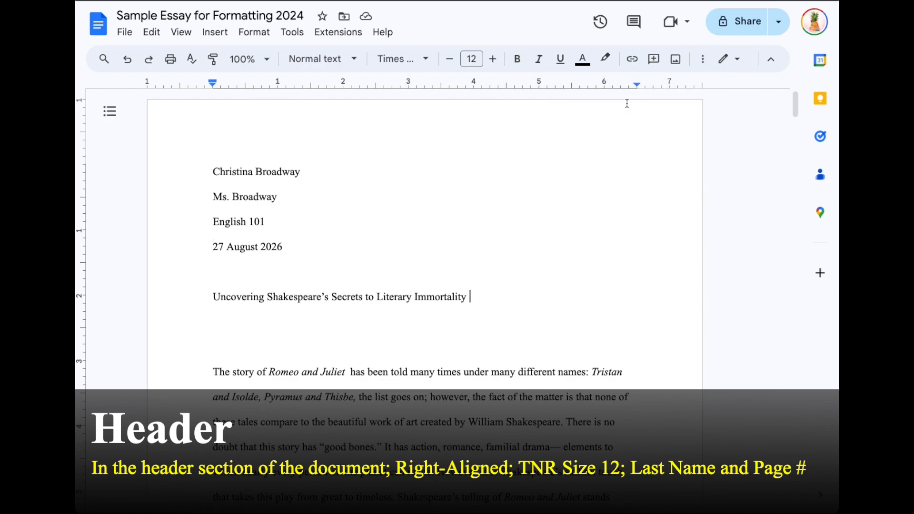
pyautogui.click(478, 117)
pyautogui.click(577, 117)
pyautogui.click(577, 116)
pyautogui.doubleClick(577, 116)
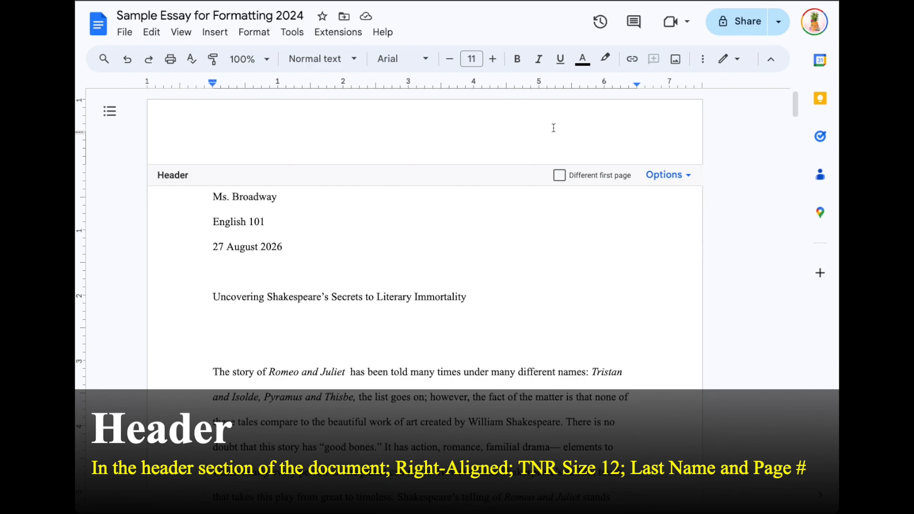
pyautogui.click(740, 198)
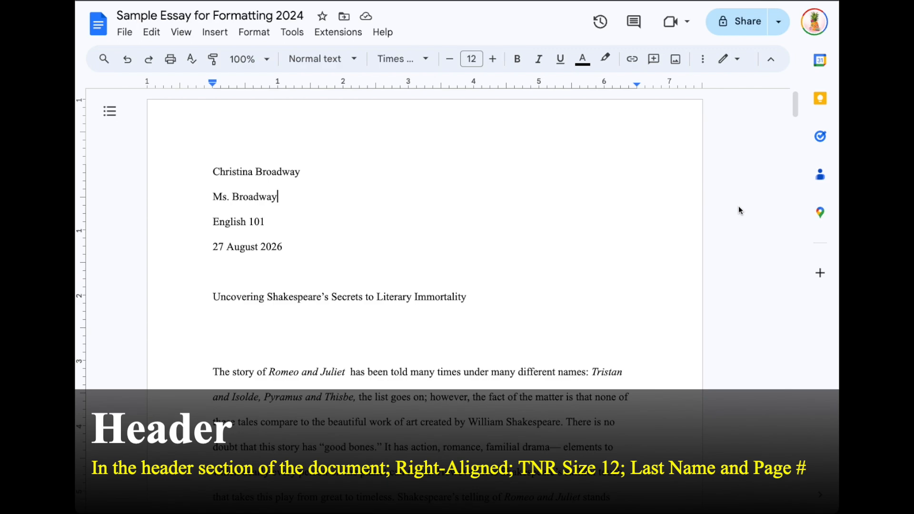
# Step: Add a page header from the Insert menu's Headers & footers options
pyautogui.click(181, 33)
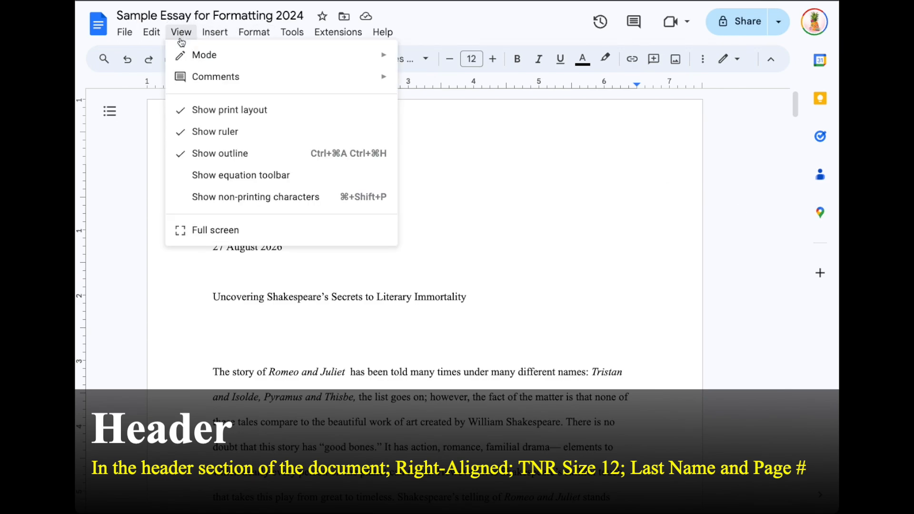
pyautogui.click(206, 33)
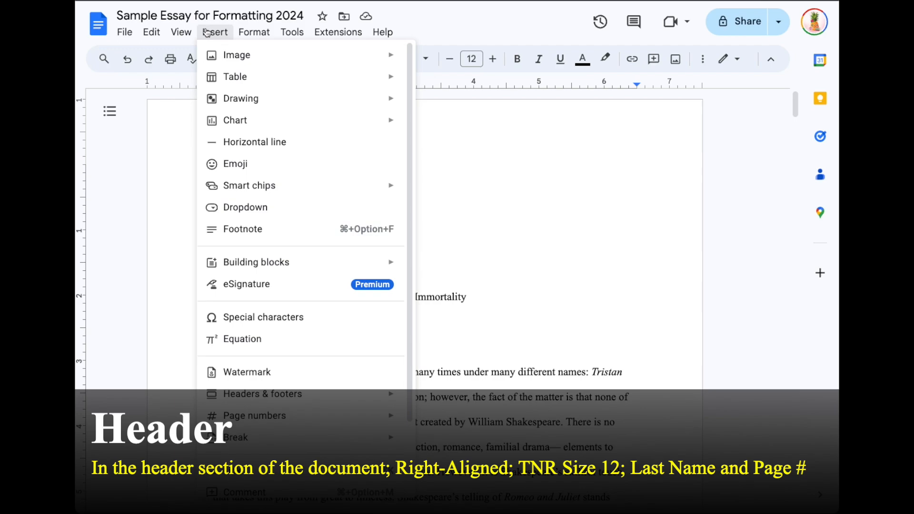
pyautogui.moveTo(326, 393)
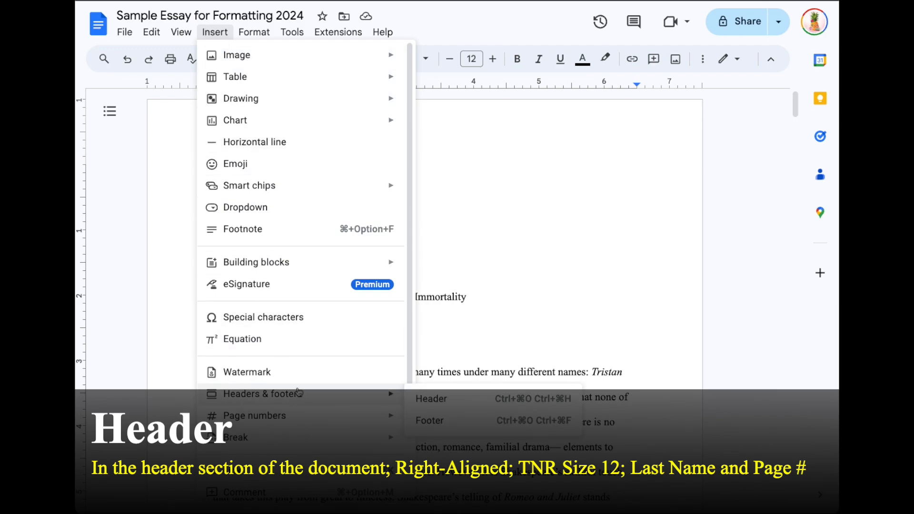
pyautogui.click(441, 400)
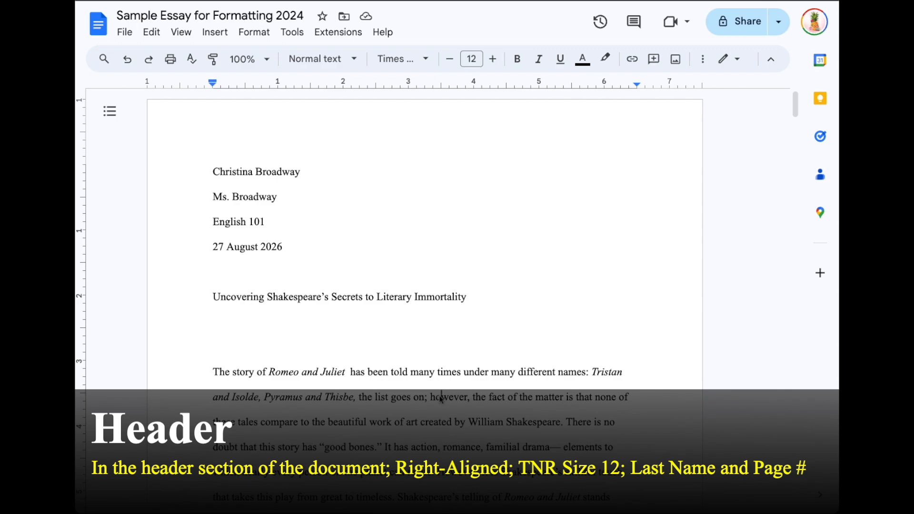
pyautogui.click(211, 33)
pyautogui.click(433, 401)
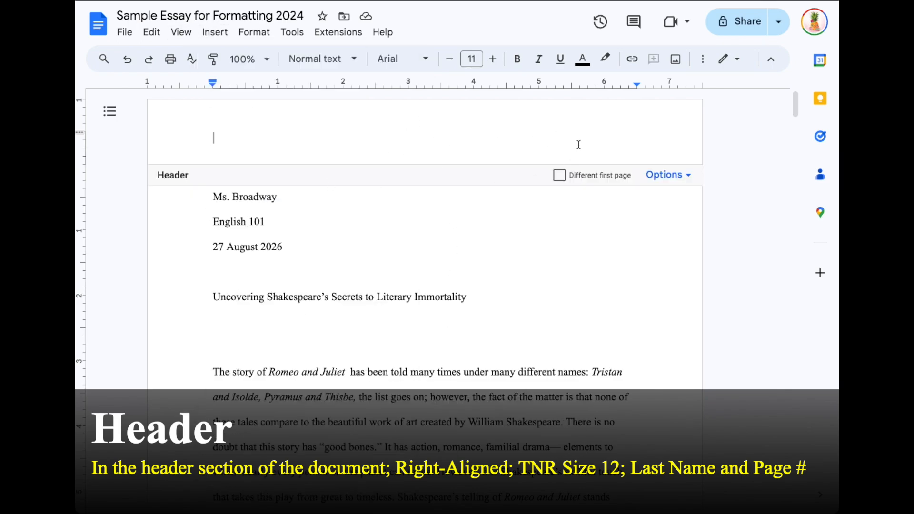
# Step: Format the header as right-aligned Times New Roman at size 12
pyautogui.click(425, 59)
pyautogui.click(427, 140)
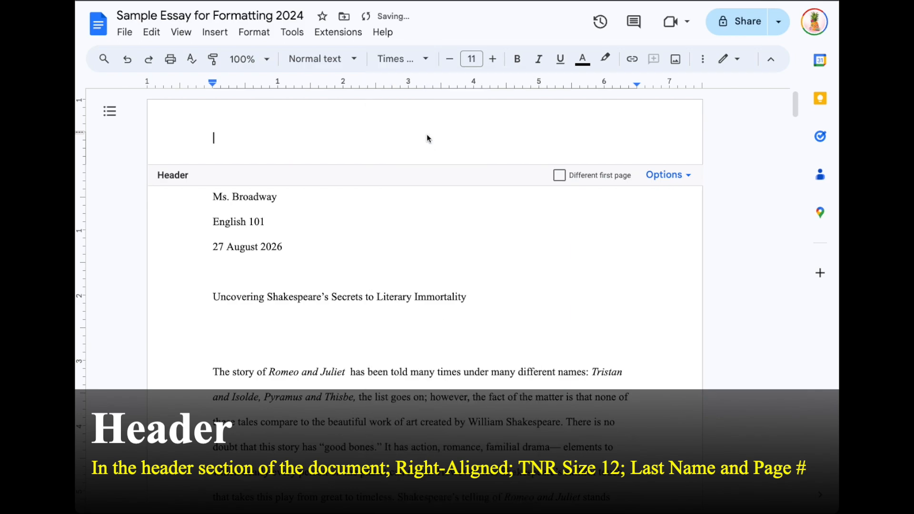
pyautogui.click(494, 60)
pyautogui.click(700, 64)
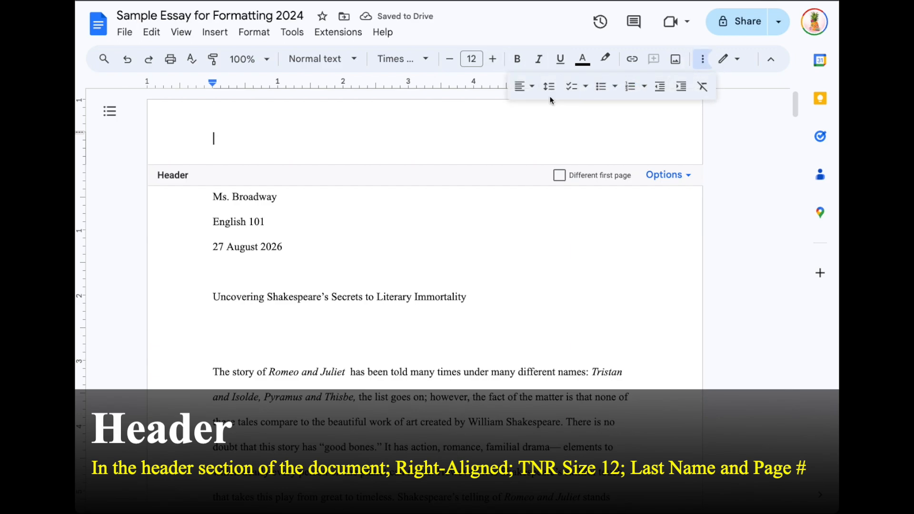
pyautogui.click(526, 90)
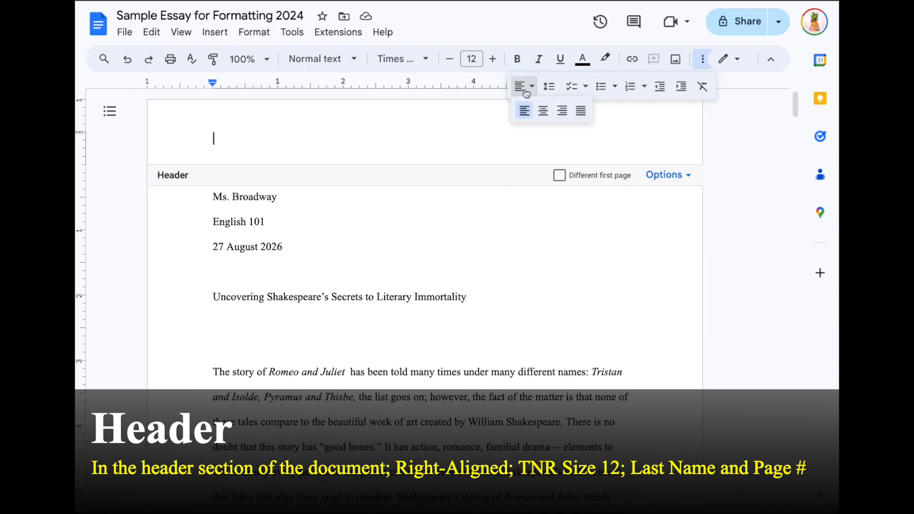
pyautogui.click(562, 113)
# Step: Type the student's last name in the header
pyautogui.write('YOUR')
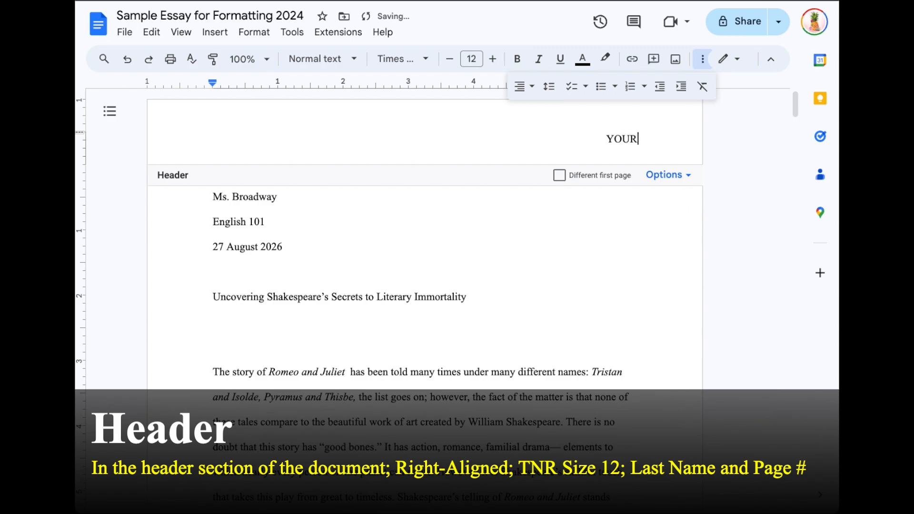
pyautogui.write(' last name!!!')
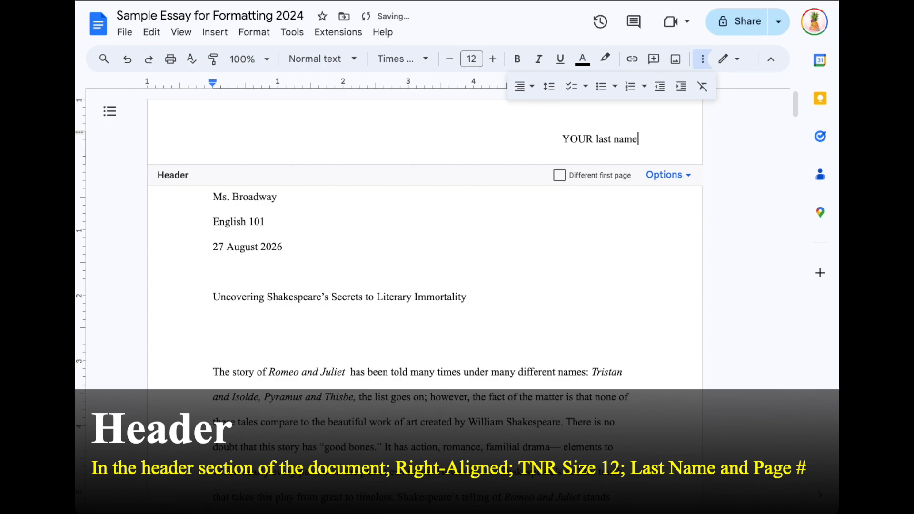
pyautogui.press('BackSpace')
pyautogui.press('BackSpace')
pyautogui.press('BackSpace')
pyautogui.press('BackSpace')
pyautogui.press('BackSpace')
pyautogui.press('BackSpace')
pyautogui.press('BackSpace')
pyautogui.press('BackSpace')
pyautogui.press('BackSpace')
pyautogui.press('BackSpace')
pyautogui.press('BackSpace')
pyautogui.press('BackSpace')
pyautogui.press('BackSpace')
pyautogui.press('BackSpace')
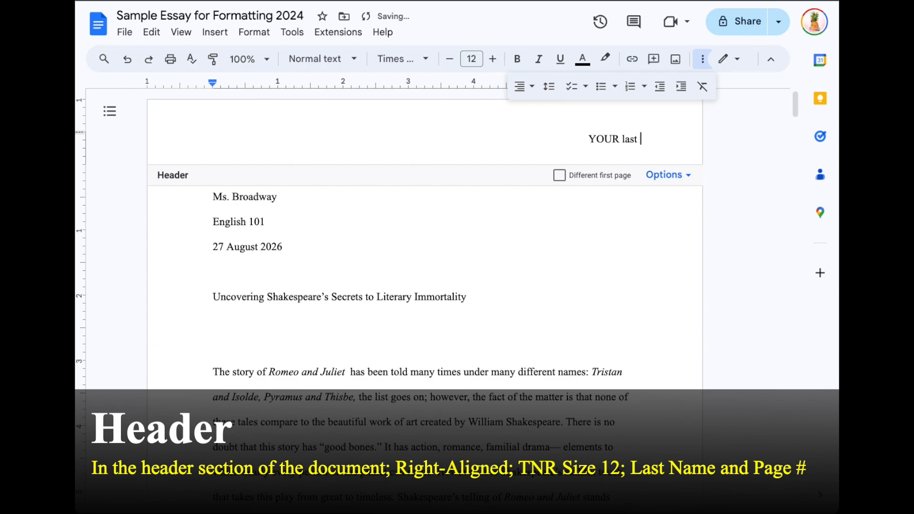
pyautogui.press('BackSpace')
pyautogui.press('BackSpace')
pyautogui.press('BackSpace')
pyautogui.write('Broadway')
# Step: Add '1' after the last name in the header and check the pages
pyautogui.click(669, 175)
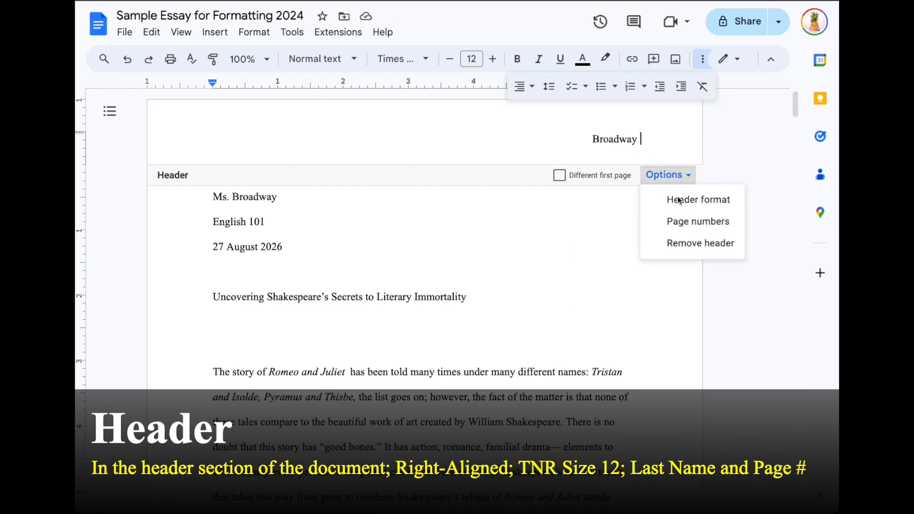
pyautogui.click(660, 140)
pyautogui.write('1')
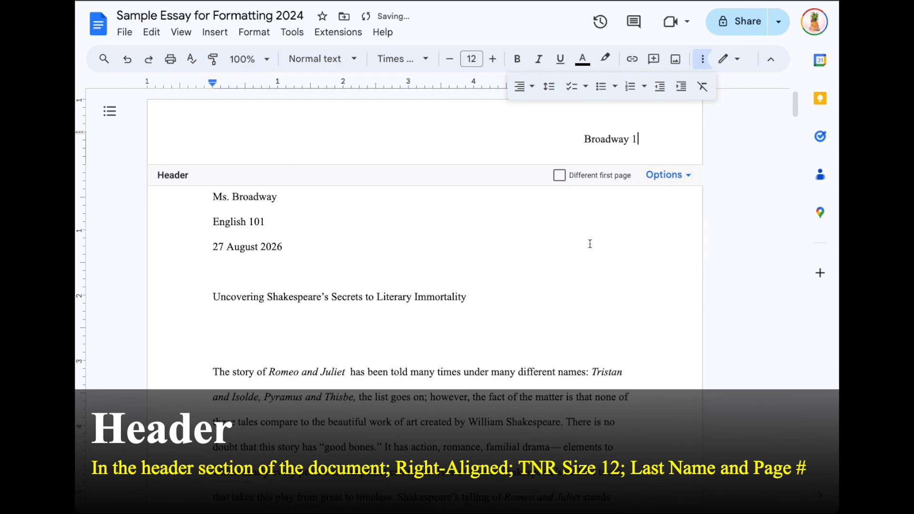
pyautogui.scroll(-20, 590, 244)
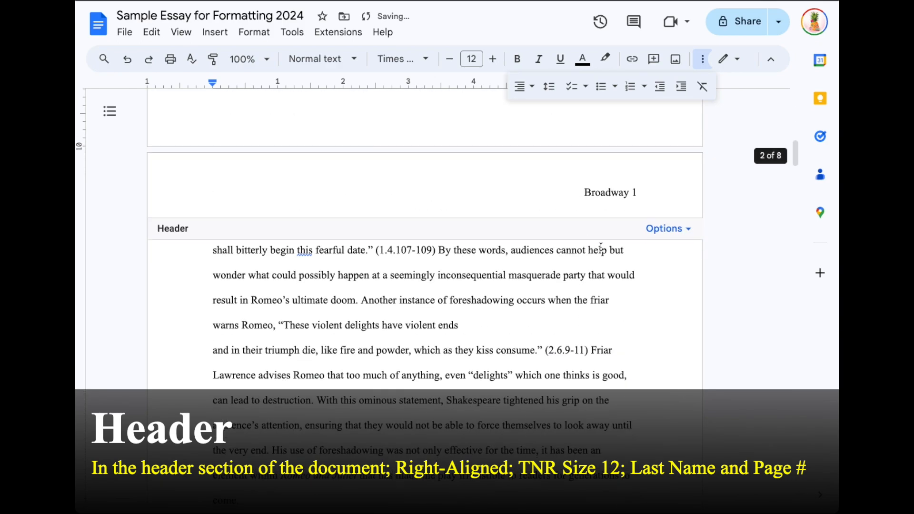
pyautogui.scroll(3, 621, 189)
pyautogui.scroll(-10, 614, 241)
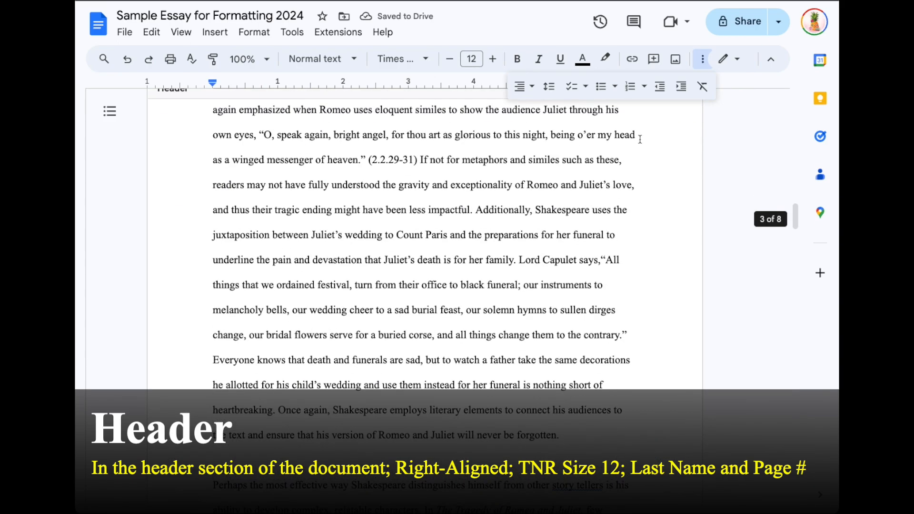
pyautogui.scroll(11, 640, 138)
pyautogui.scroll(-20, 625, 425)
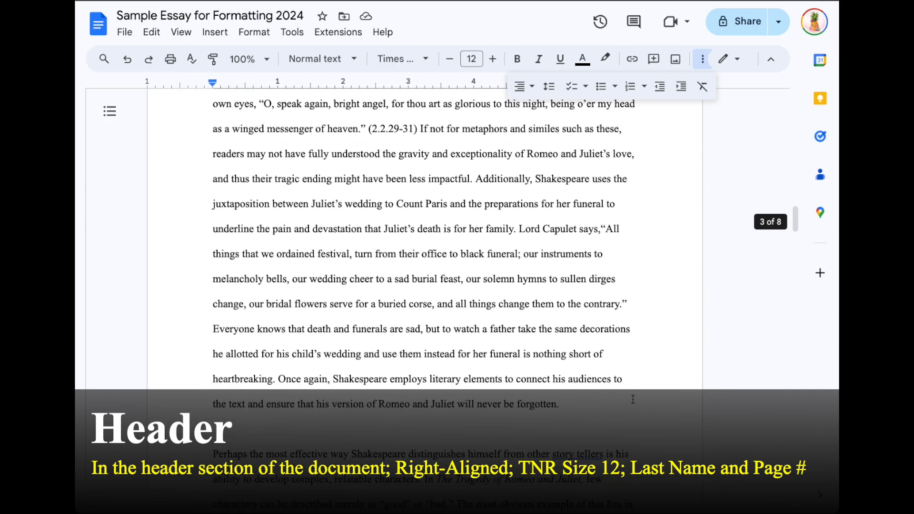
pyautogui.scroll(13, 633, 400)
pyautogui.scroll(15, 633, 399)
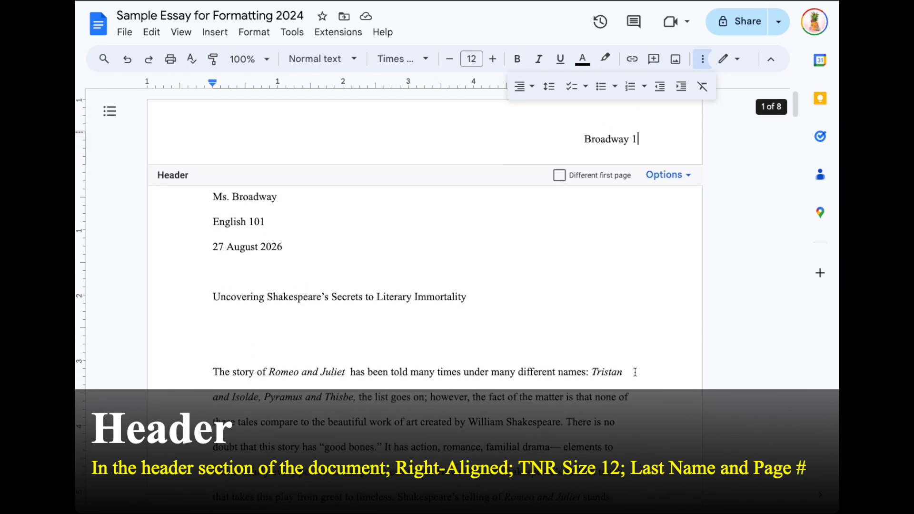
# Step: Apply automatic page numbering in the header, then exit to the essay body
pyautogui.click(665, 175)
pyautogui.click(677, 221)
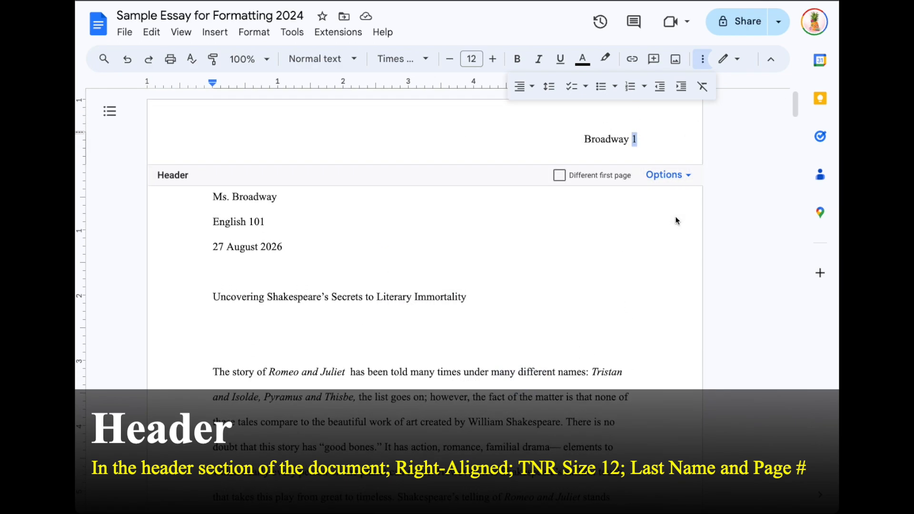
pyautogui.click(671, 175)
pyautogui.click(675, 220)
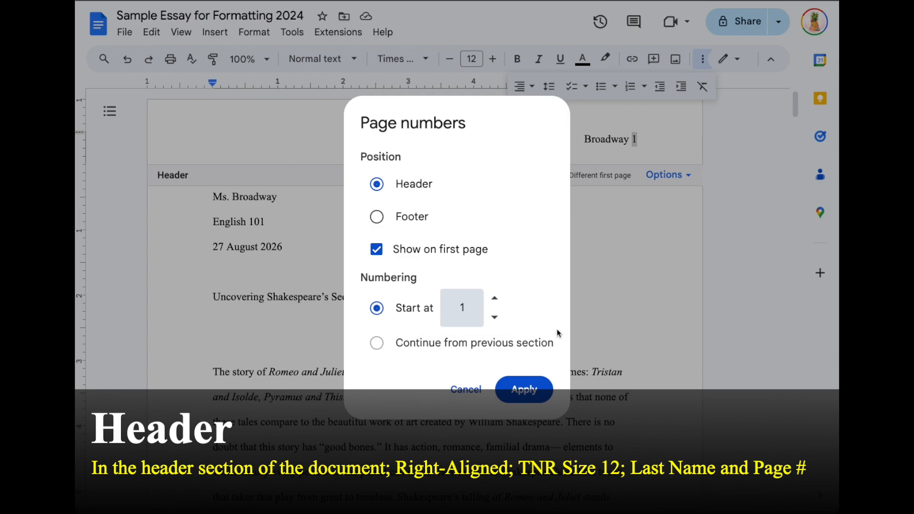
pyautogui.click(526, 389)
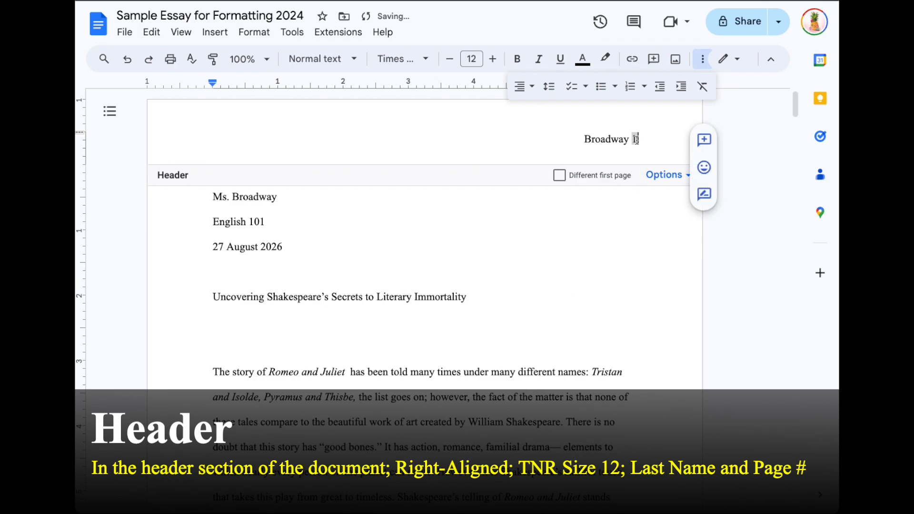
pyautogui.scroll(-10, 643, 193)
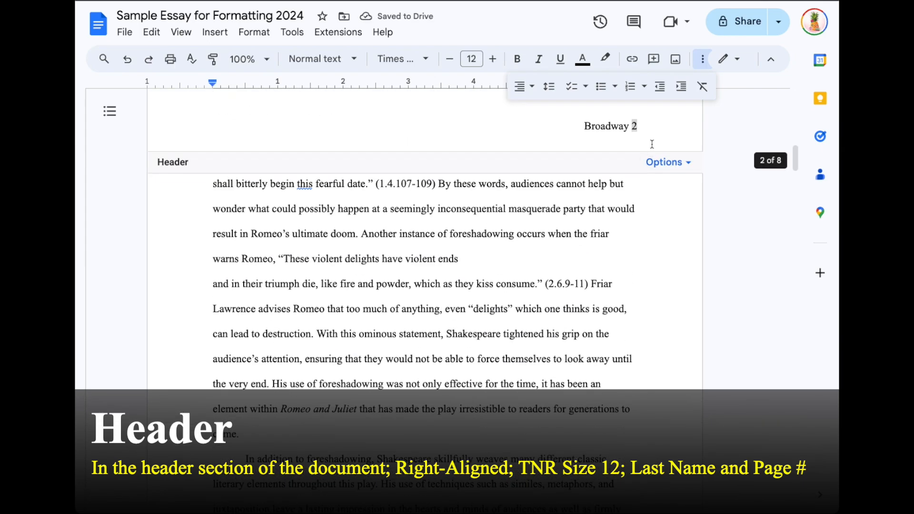
pyautogui.scroll(-9, 643, 249)
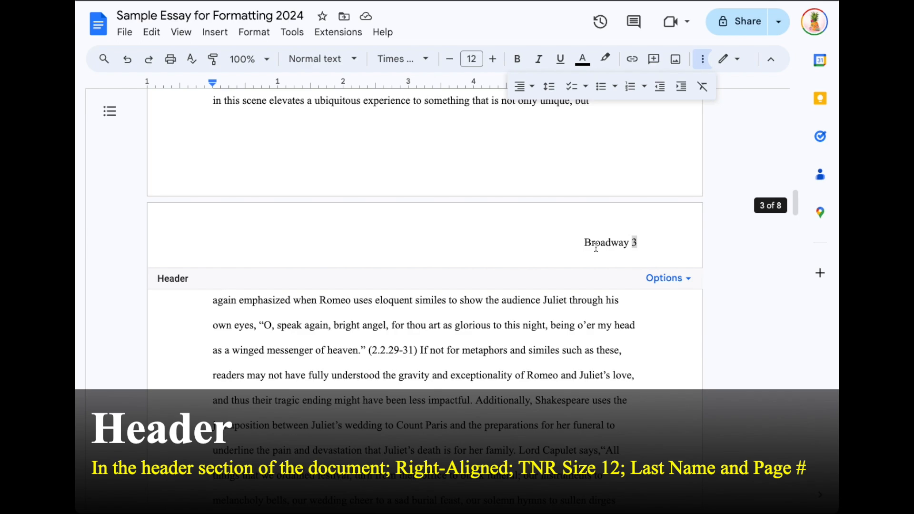
pyautogui.scroll(8, 601, 245)
pyautogui.scroll(12, 601, 245)
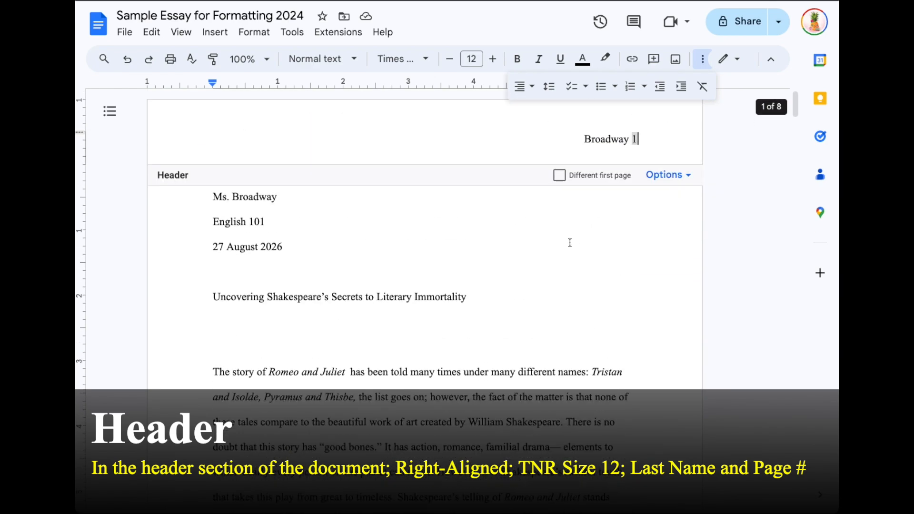
pyautogui.click(564, 240)
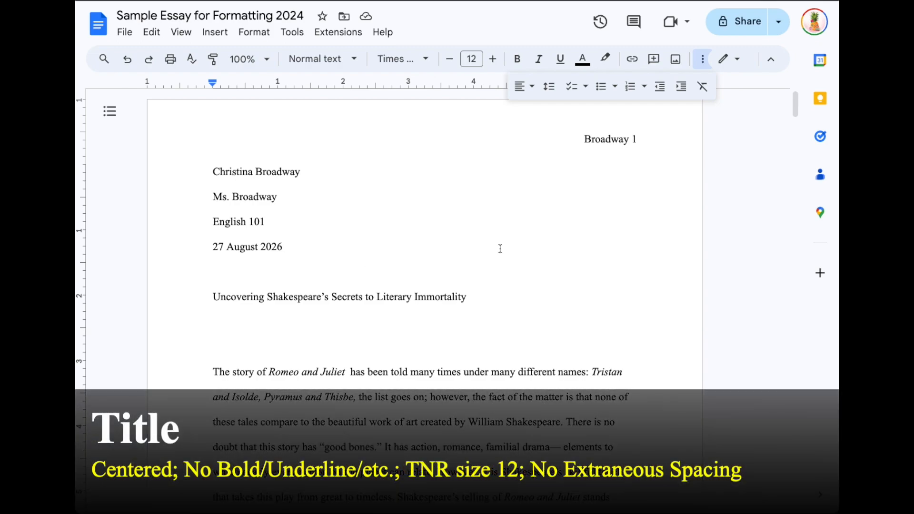
# Step: Center the essay title line
pyautogui.moveTo(516, 304); pyautogui.dragTo(211, 302)
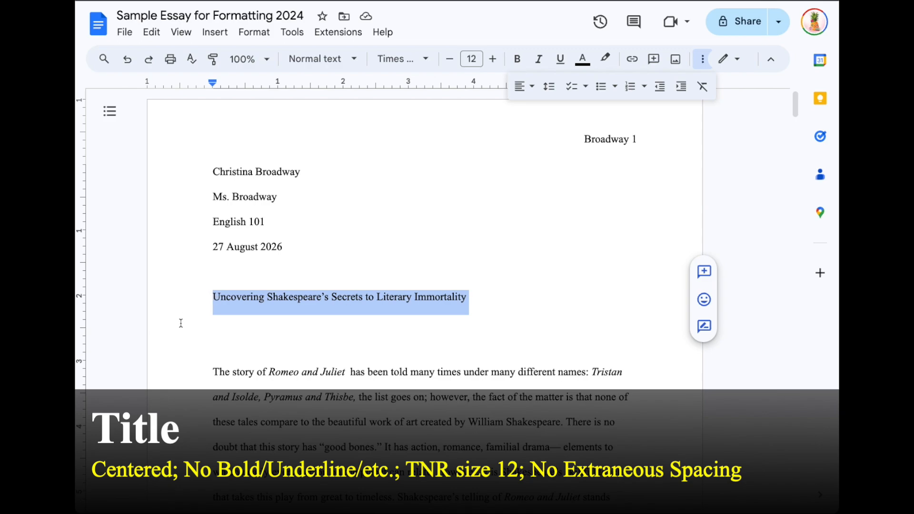
pyautogui.click(696, 67)
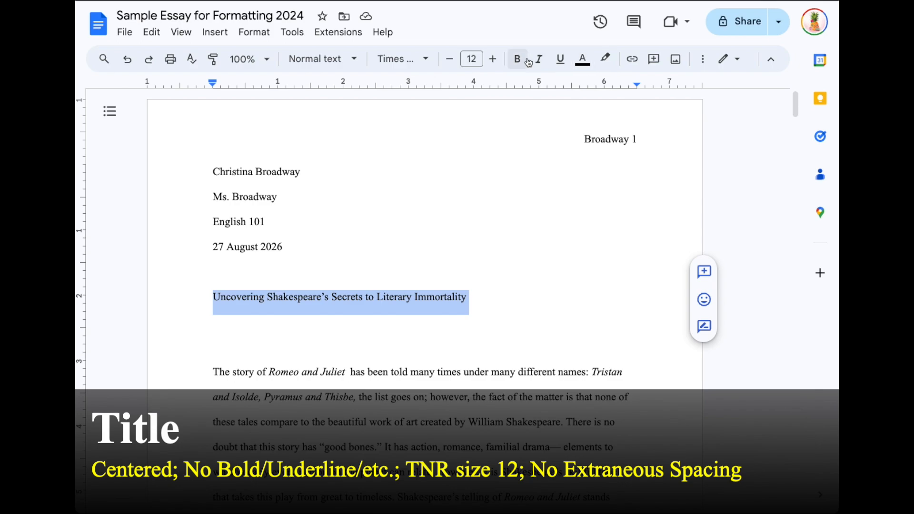
pyautogui.click(702, 63)
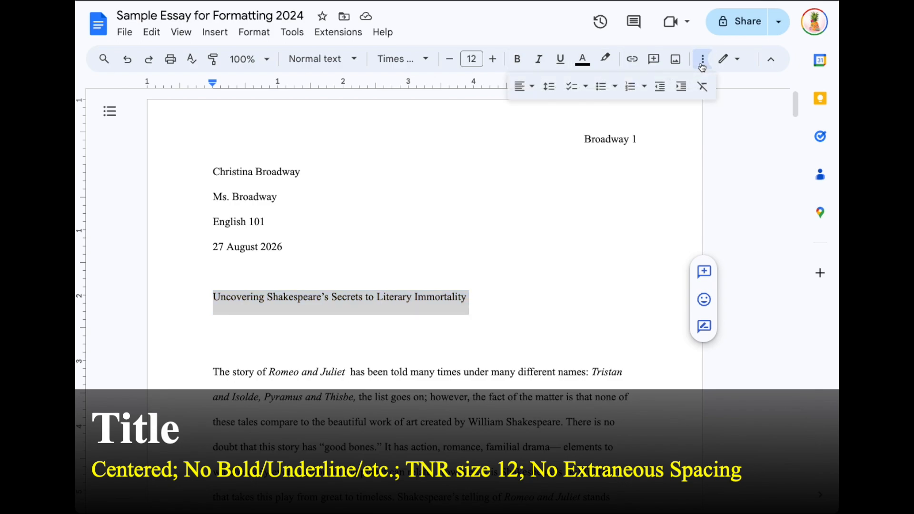
pyautogui.click(520, 90)
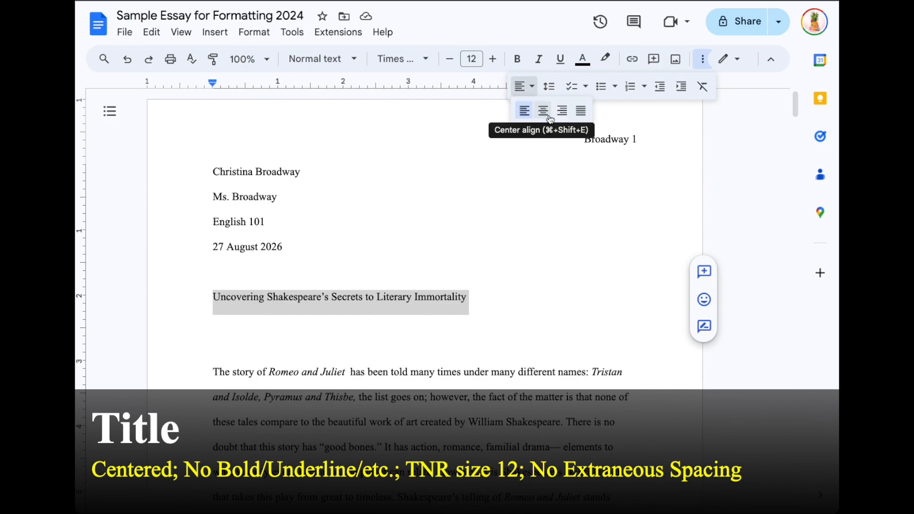
pyautogui.click(543, 111)
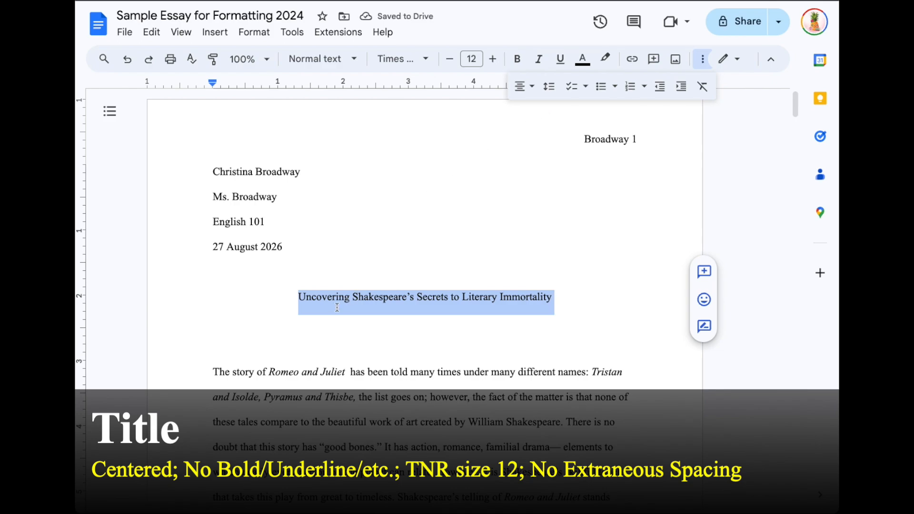
# Step: Delete the blank lines above and below the title
pyautogui.click(332, 278)
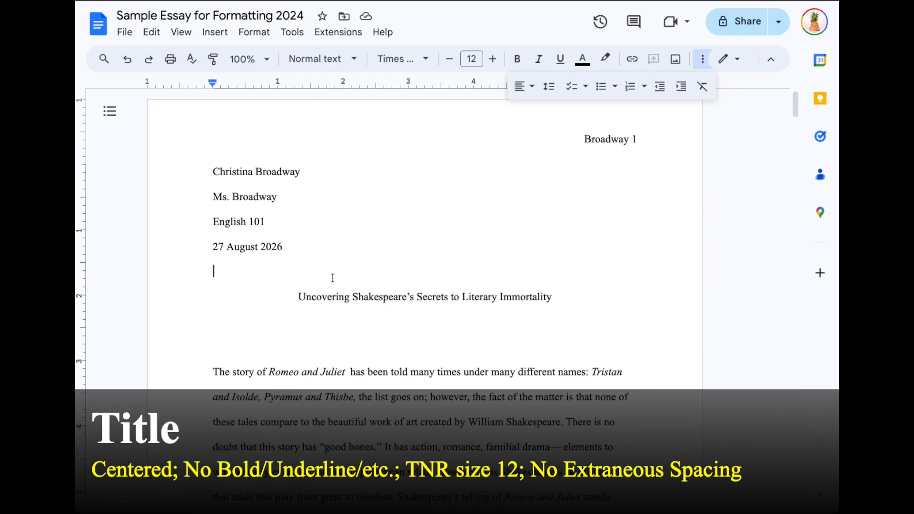
pyautogui.press('BackSpace')
pyautogui.click(325, 301)
pyautogui.press('BackSpace')
pyautogui.click(306, 292)
pyautogui.press('BackSpace')
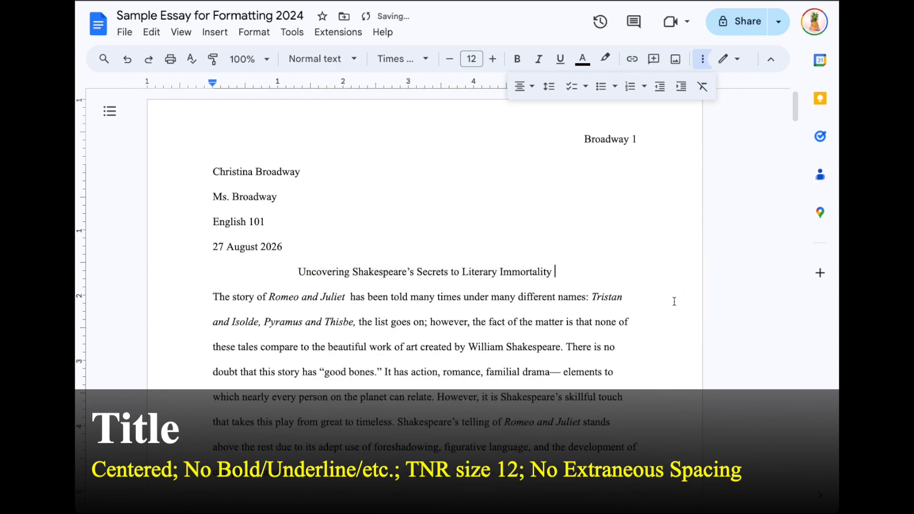
pyautogui.click(338, 256)
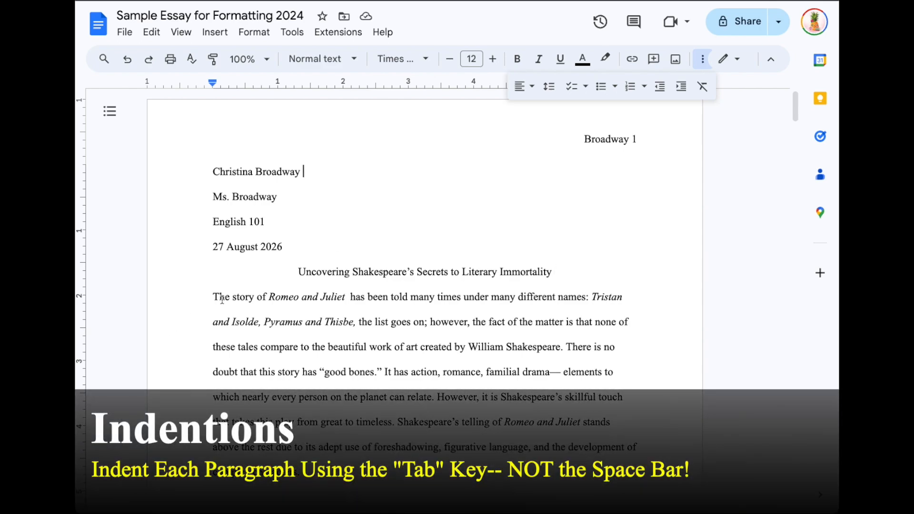
# Step: Remove the stray leading space before 'The story' and tab-indent that paragraph's first line
pyautogui.click(211, 298)
pyautogui.press('Tab')
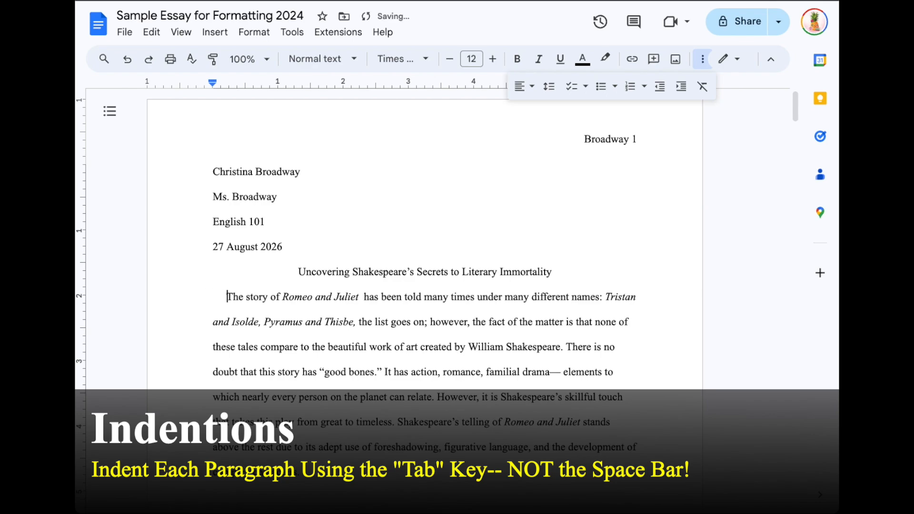
pyautogui.press('BackSpace')
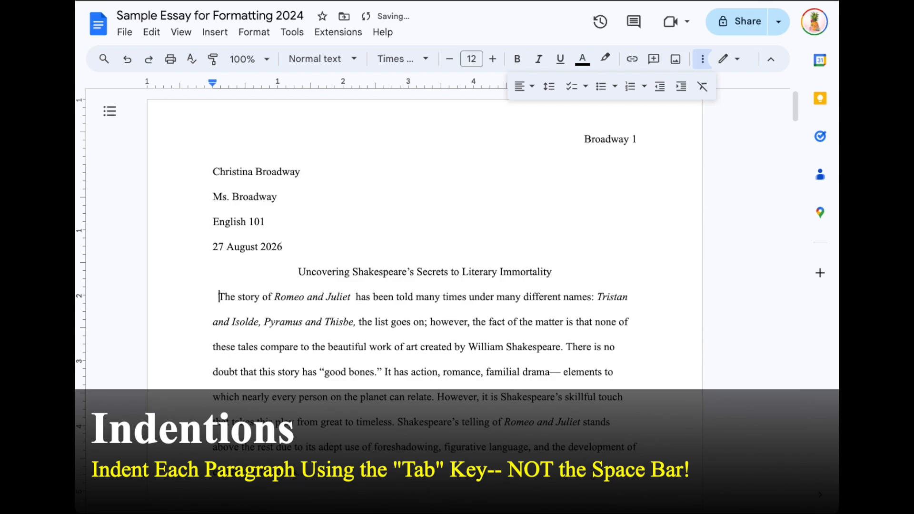
pyautogui.press('BackSpace')
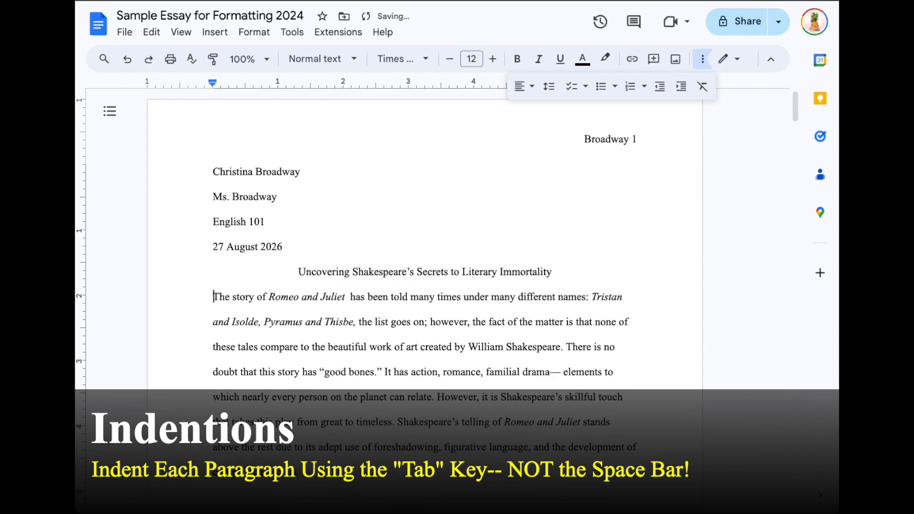
pyautogui.press('Tab')
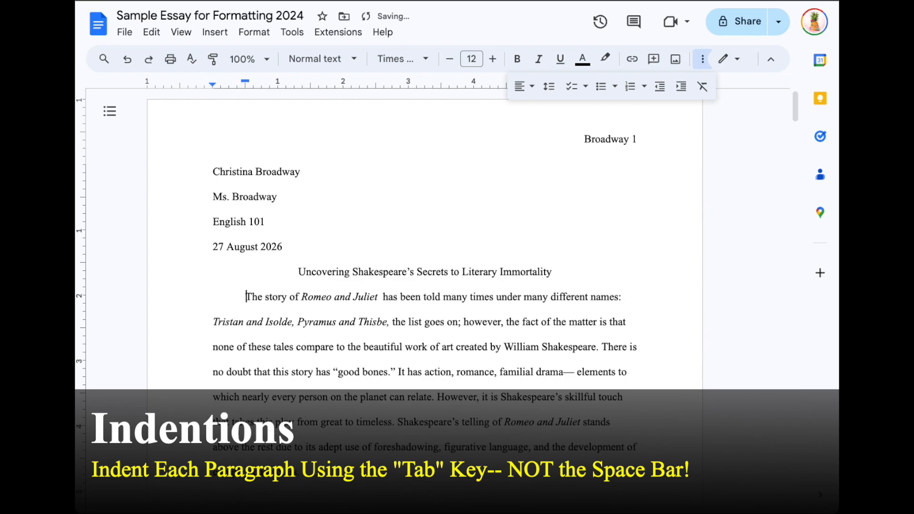
# Step: Tab-indent the 'There may be' and 'Perhaps' paragraphs, checking the existing 'In addition' indent
pyautogui.scroll(-4, 183, 367)
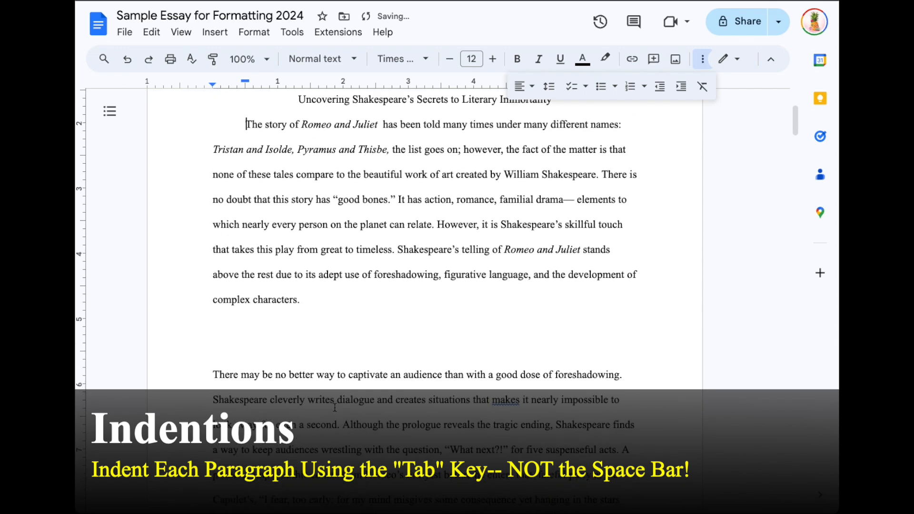
pyautogui.click(209, 372)
pyautogui.press('Tab')
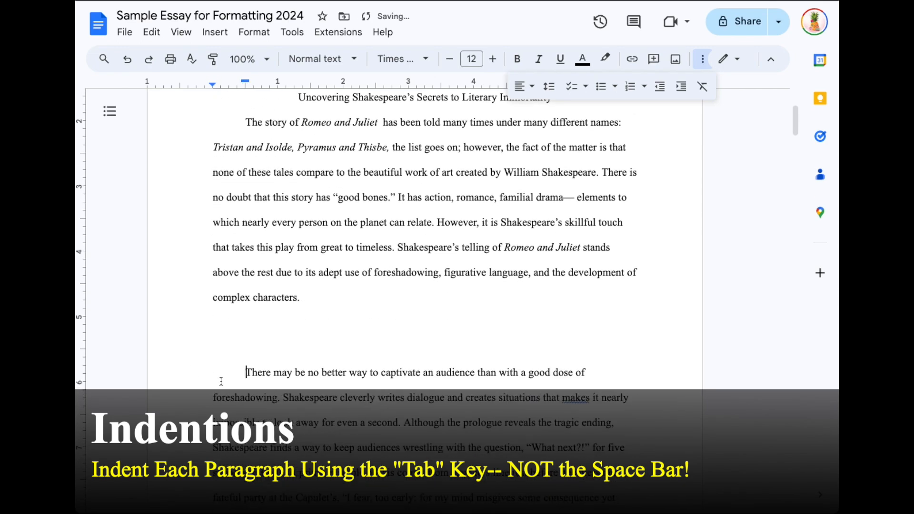
pyautogui.scroll(-15, 220, 380)
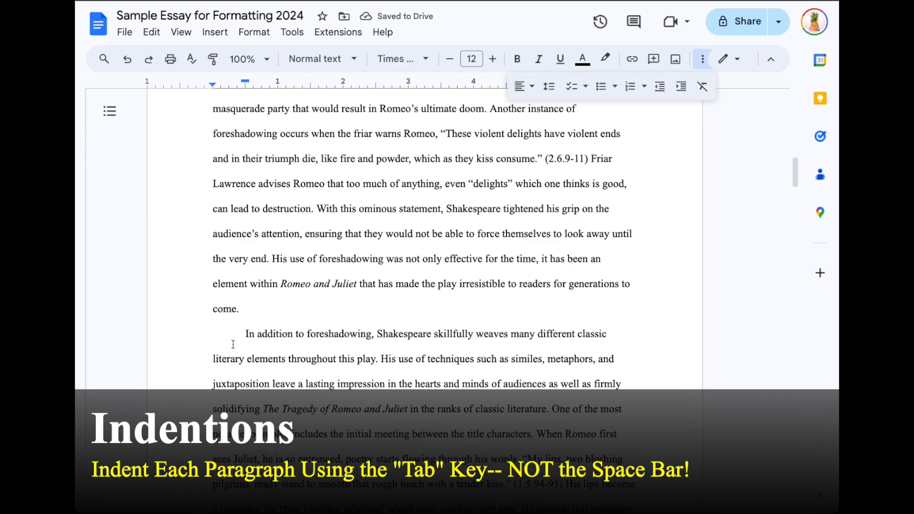
pyautogui.moveTo(228, 339); pyautogui.dragTo(240, 337)
pyautogui.scroll(-20, 295, 386)
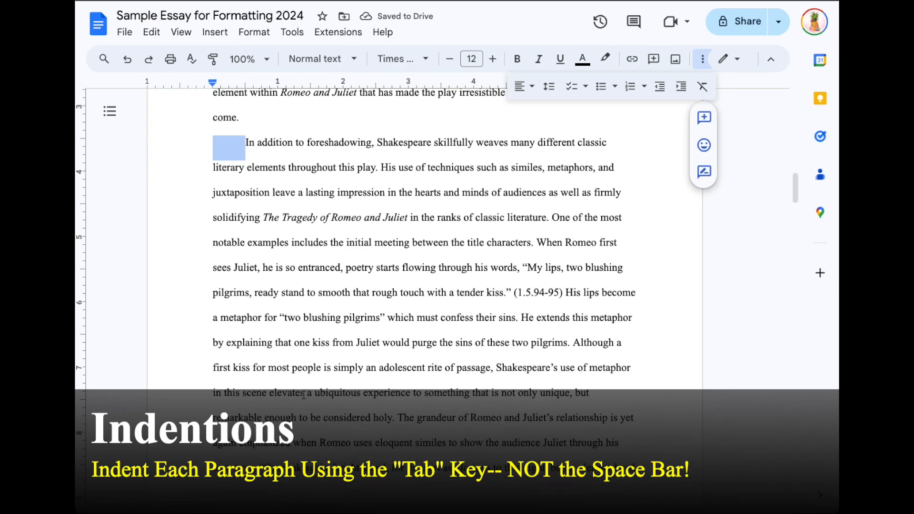
pyautogui.click(213, 243)
pyautogui.press('Tab')
# Step: Tab-indent the first lines of the 'Shakespeare's impressive use' and 'At first' paragraphs
pyautogui.scroll(-2, 242, 343)
pyautogui.scroll(-16, 242, 344)
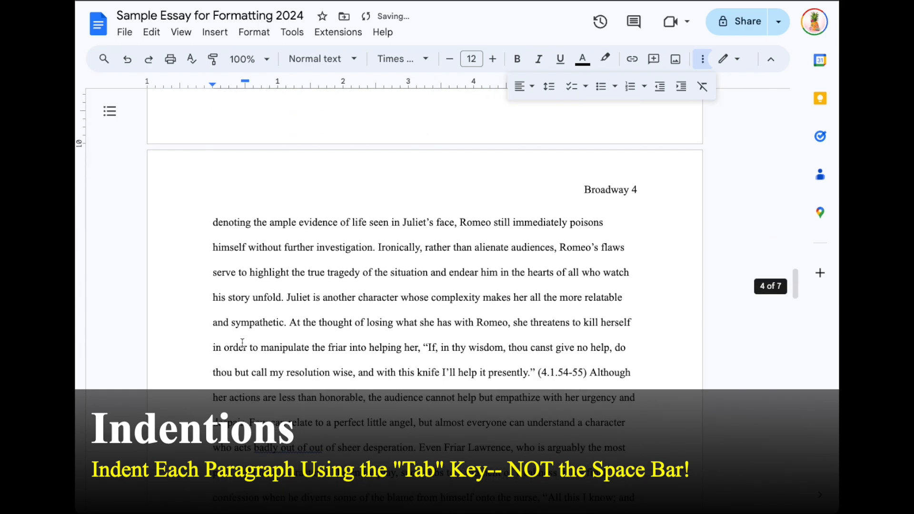
pyautogui.click(206, 247)
pyautogui.press('Tab')
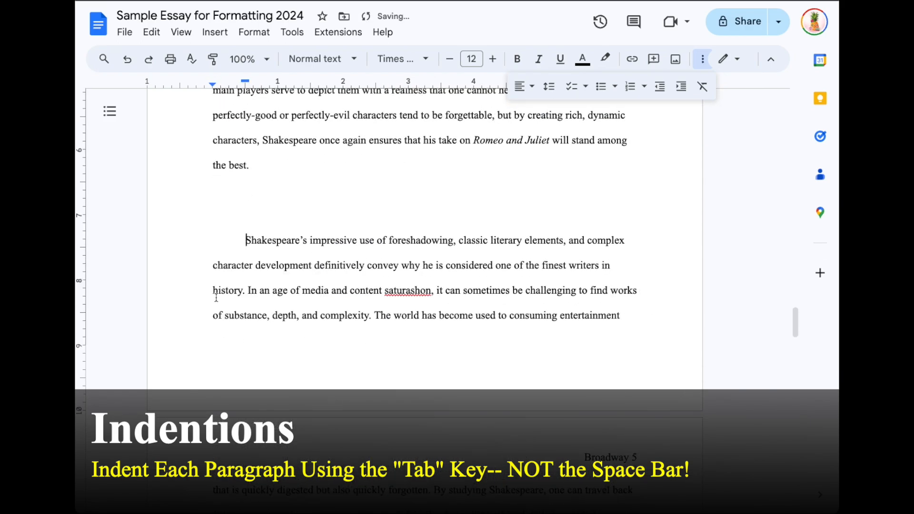
pyautogui.scroll(-12, 217, 368)
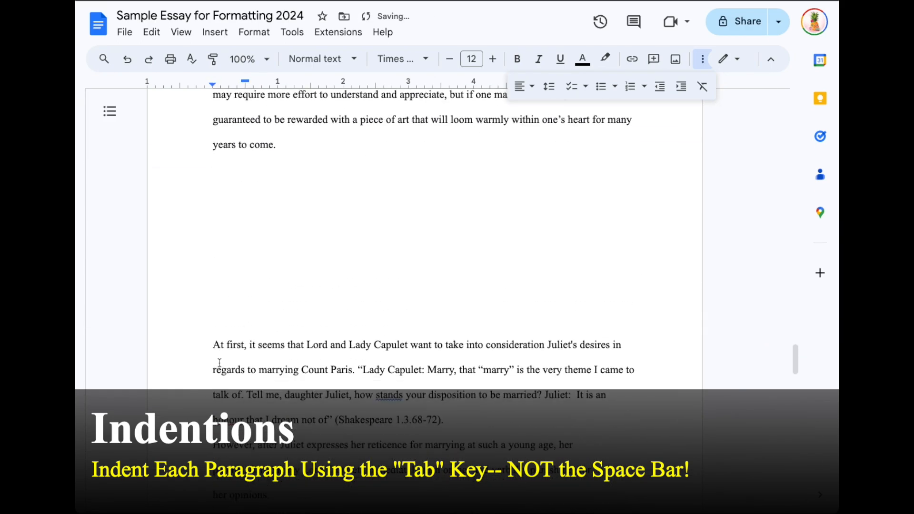
pyautogui.click(214, 345)
pyautogui.press('Tab')
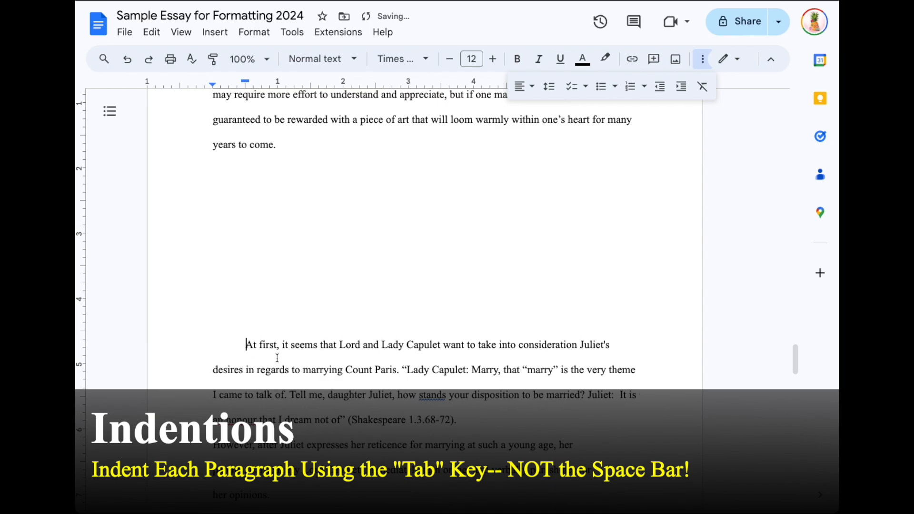
pyautogui.scroll(-3, 200, 402)
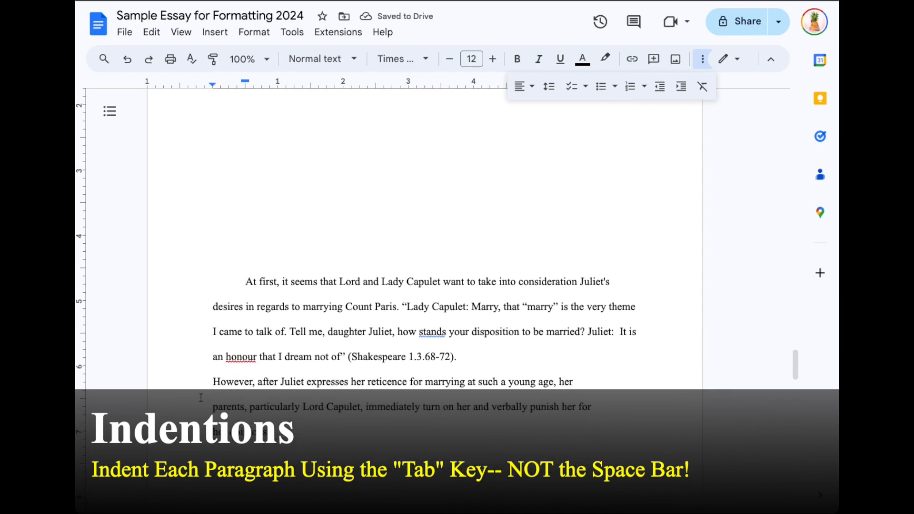
pyautogui.scroll(20, 200, 402)
pyautogui.scroll(20, 201, 396)
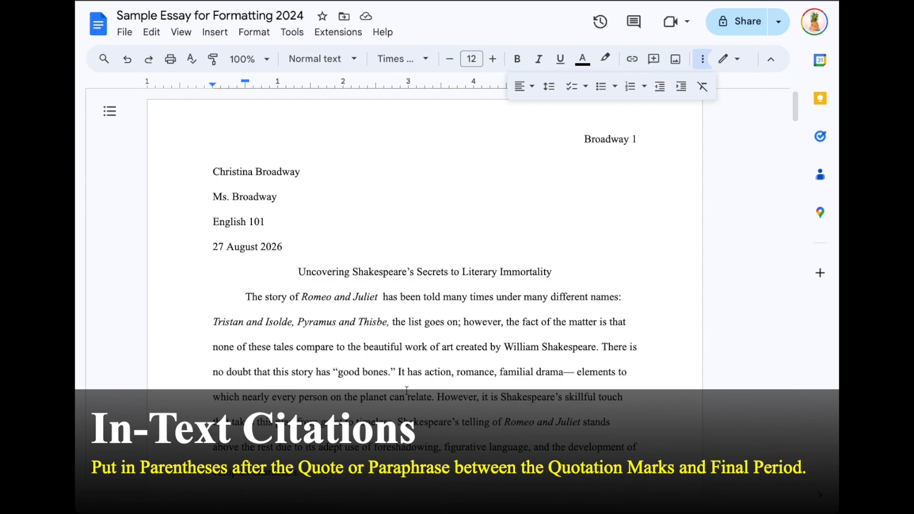
pyautogui.scroll(-4, 404, 388)
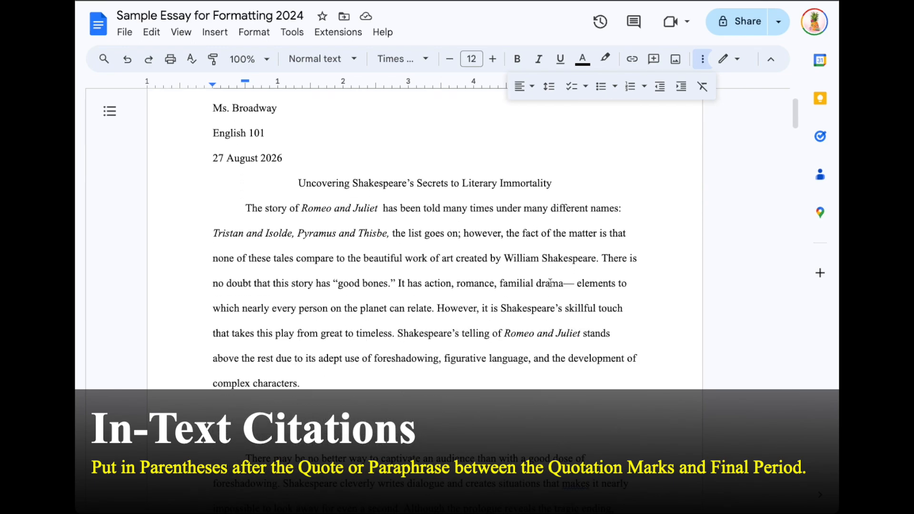
pyautogui.click(702, 59)
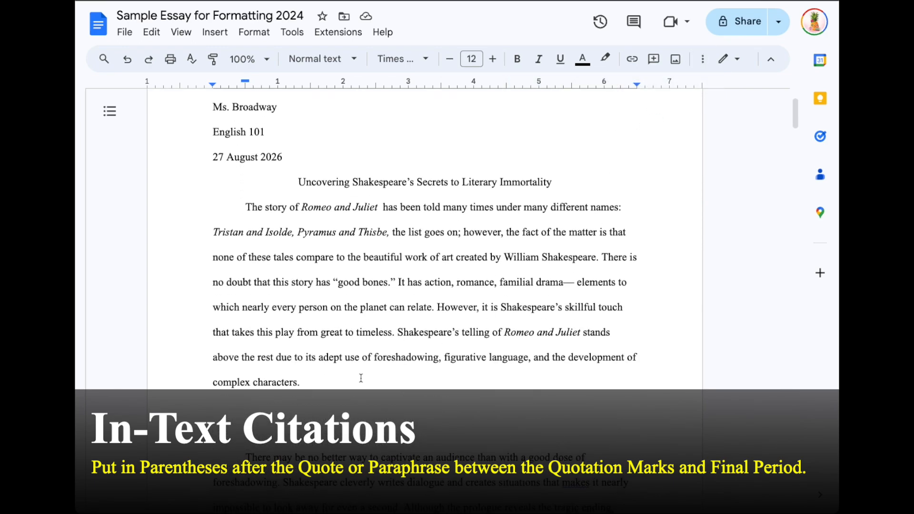
pyautogui.scroll(-5, 361, 378)
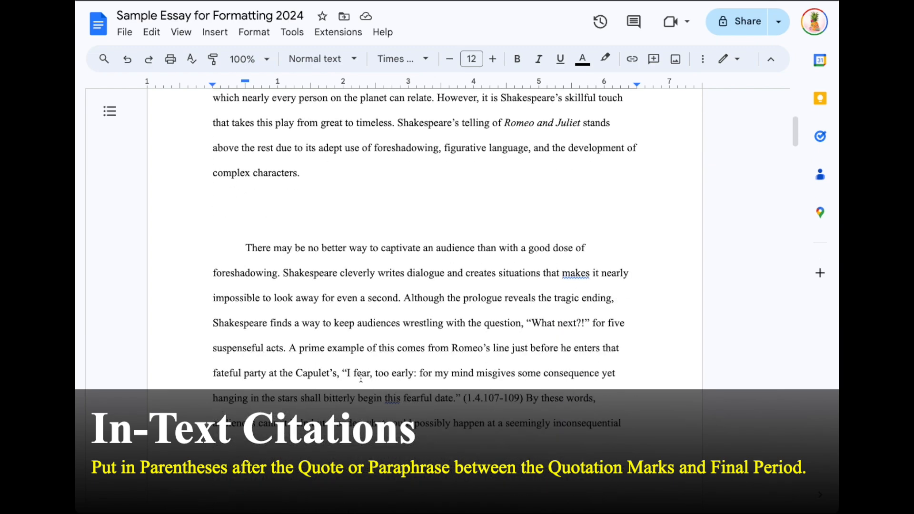
pyautogui.scroll(-1, 361, 378)
pyautogui.moveTo(464, 371); pyautogui.dragTo(523, 365)
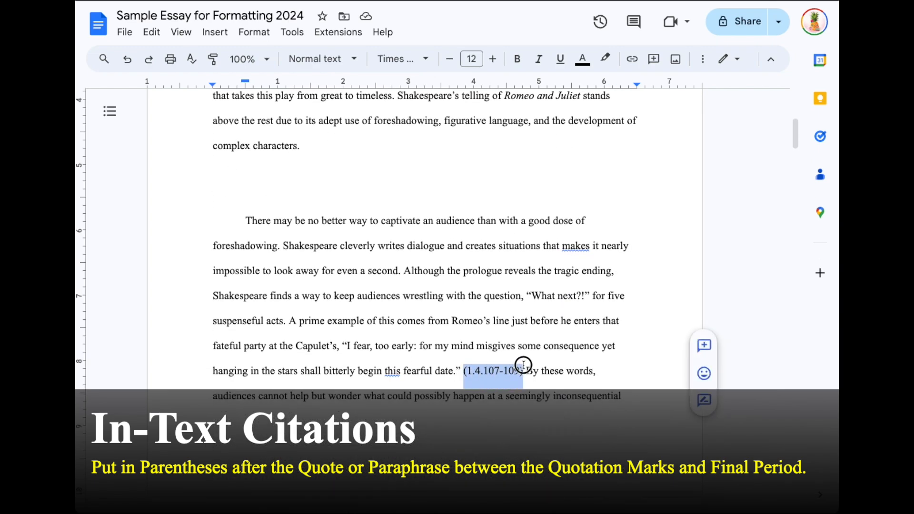
pyautogui.click(461, 375)
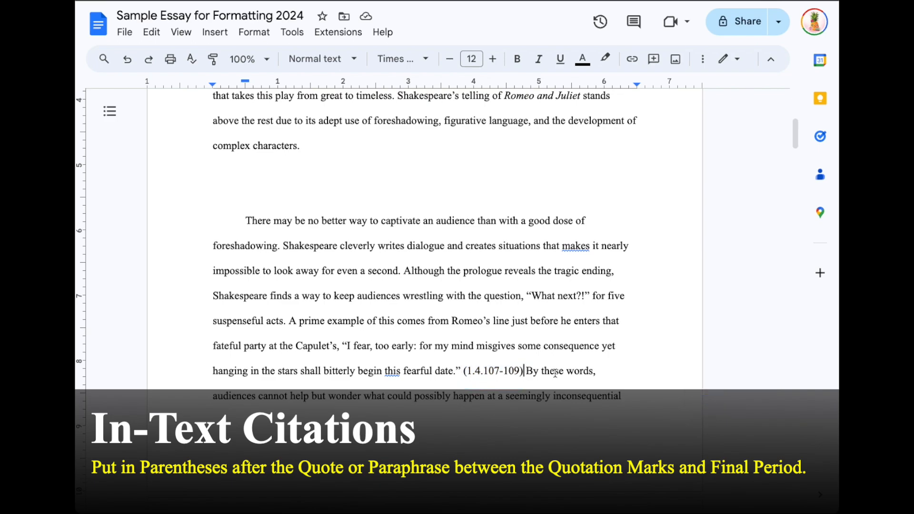
pyautogui.write('.')
pyautogui.click(455, 375)
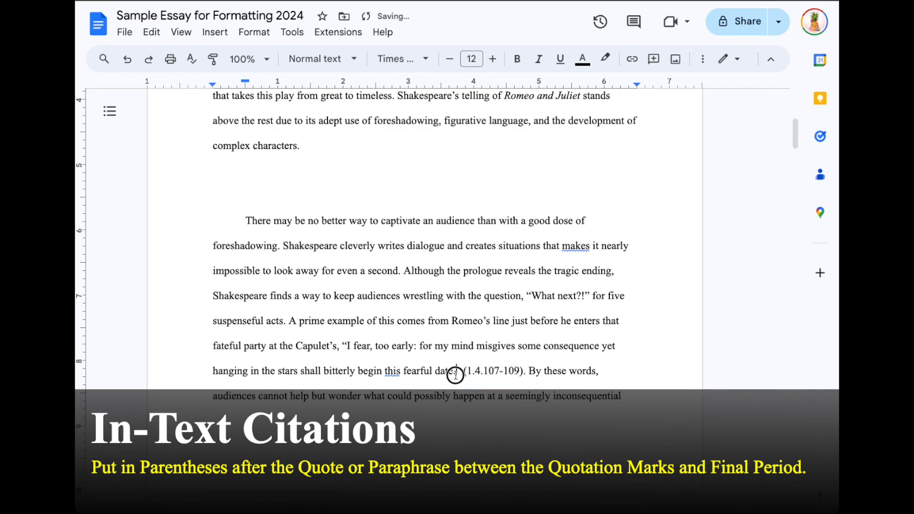
pyautogui.moveTo(456, 375); pyautogui.dragTo(452, 375)
pyautogui.press('BackSpace')
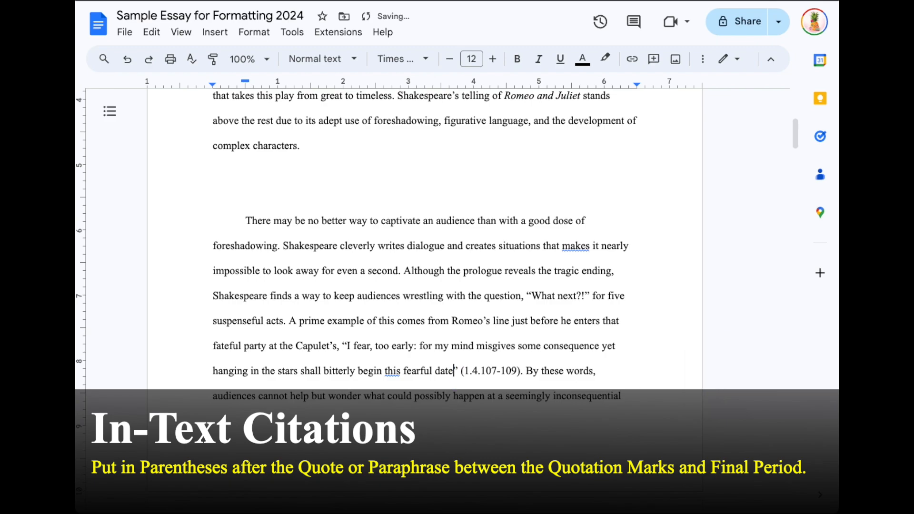
pyautogui.write('!')
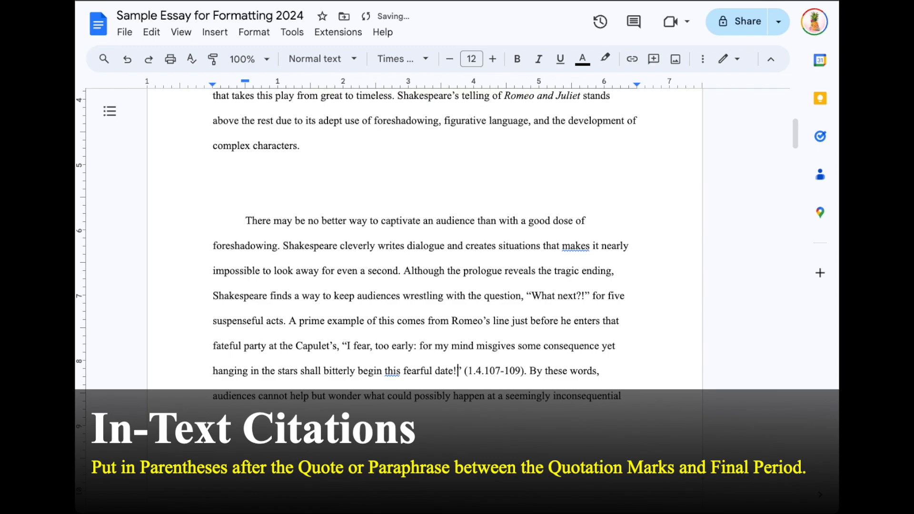
pyautogui.press('BackSpace')
pyautogui.write('?')
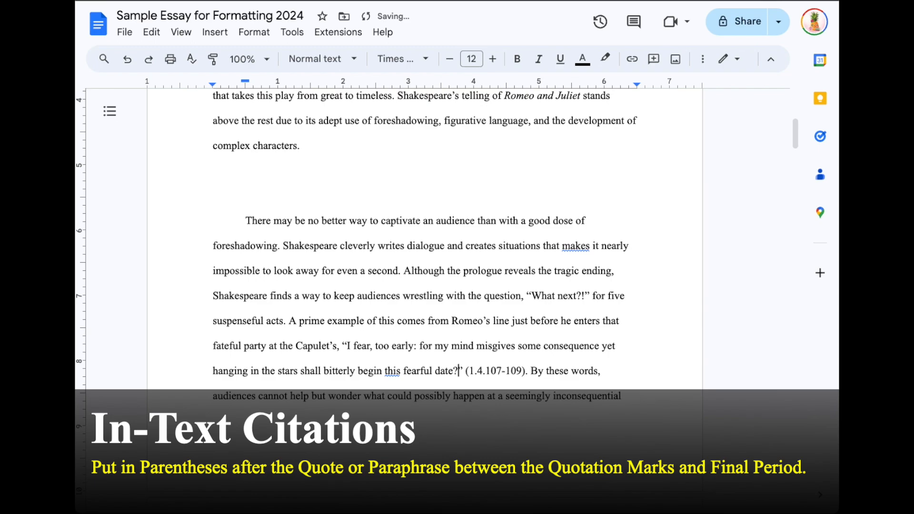
pyautogui.press('BackSpace')
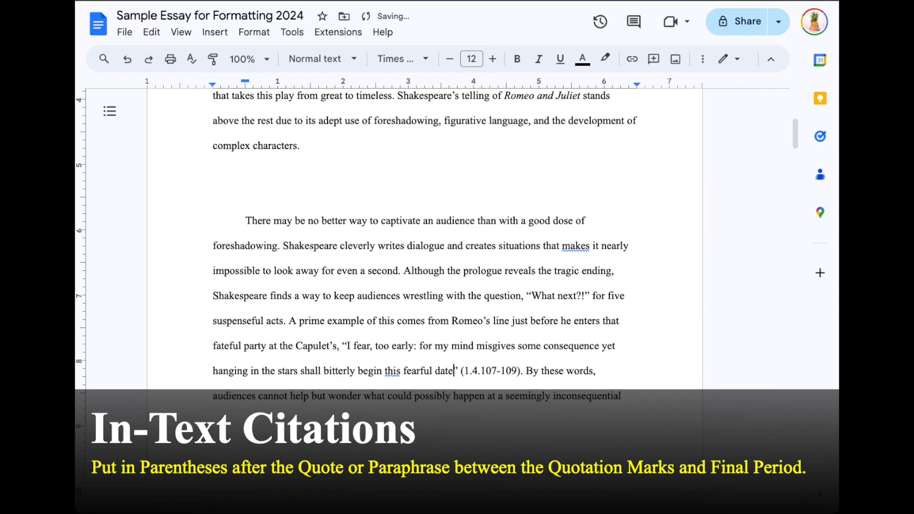
pyautogui.click(506, 374)
pyautogui.moveTo(526, 371); pyautogui.dragTo(518, 372)
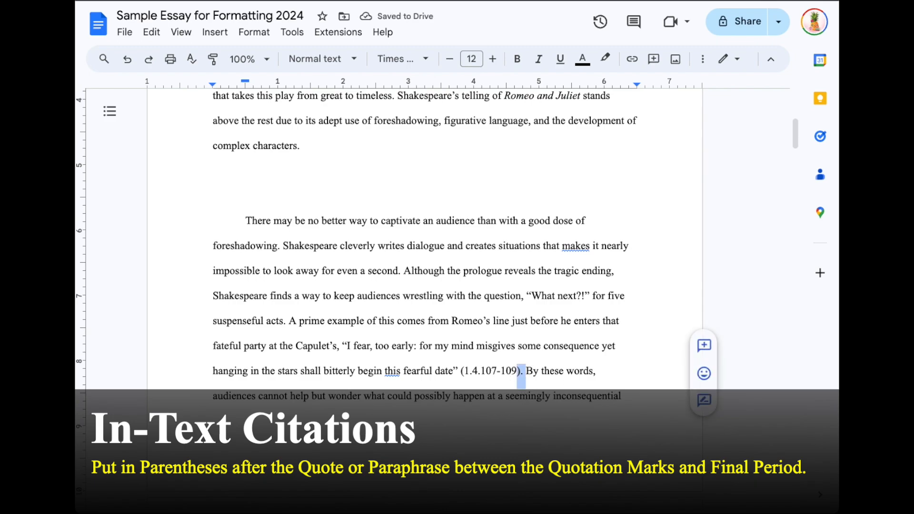
pyautogui.click(534, 376)
pyautogui.moveTo(468, 371)
pyautogui.mouseDown()
pyautogui.moveTo(515, 371)
pyautogui.moveTo(481, 371)
pyautogui.mouseUp()
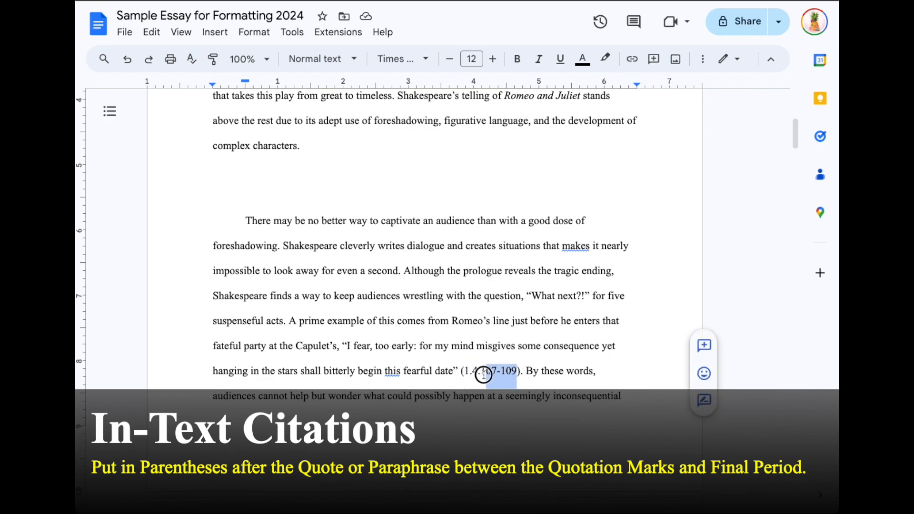
pyautogui.click(552, 372)
pyautogui.scroll(-8, 505, 401)
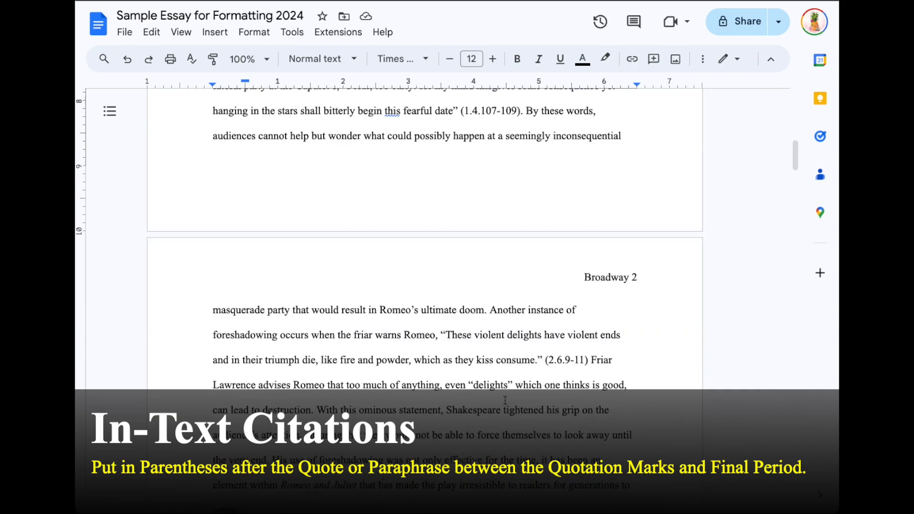
# Step: Move the periods after 'consume' and 'kiss' to follow the (2.6.9-11) and (1.5.94-95) citations
pyautogui.scroll(1, 538, 252)
pyautogui.click(538, 251)
pyautogui.press('BackSpace')
pyautogui.click(586, 248)
pyautogui.write('.')
pyautogui.scroll(-7, 504, 296)
pyautogui.click(508, 216)
pyautogui.press('BackSpace')
pyautogui.click(560, 217)
pyautogui.write('.')
# Step: Move the periods after 'heaven' and 'youth' behind the (2.2.29-31) and (1.5.70-71) citations
pyautogui.scroll(-6, 376, 277)
pyautogui.click(362, 277)
pyautogui.press('BackSpace')
pyautogui.click(415, 277)
pyautogui.write('.')
pyautogui.scroll(-8, 360, 346)
pyautogui.click(360, 330)
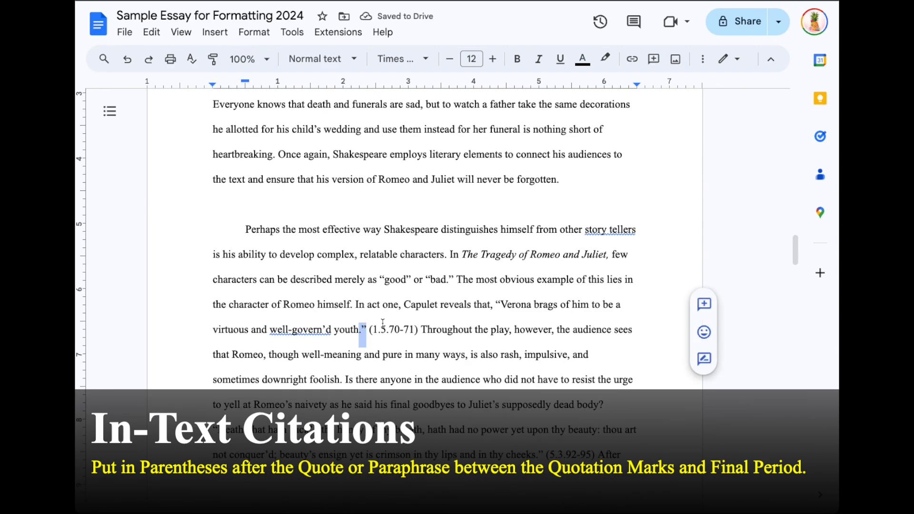
pyautogui.press('BackSpace')
pyautogui.click(416, 330)
pyautogui.write('.')
# Step: Move the periods after 'cheeks', 'presently' and 'privy' behind (5.3.92-95), (4.1.54-55) and (5.3.280-281)
pyautogui.scroll(-2, 404, 353)
pyautogui.click(540, 389)
pyautogui.press('BackSpace')
pyautogui.click(595, 390)
pyautogui.write('.')
pyautogui.scroll(-8, 529, 335)
pyautogui.click(529, 336)
pyautogui.press('BackSpace')
pyautogui.click(587, 336)
pyautogui.write('.')
pyautogui.scroll(-8, 362, 293)
pyautogui.click(362, 294)
pyautogui.press('BackSpace')
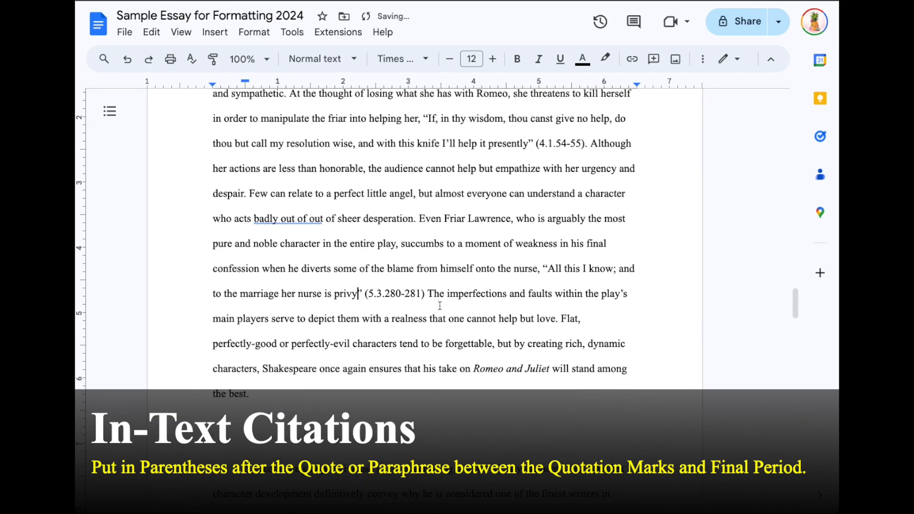
pyautogui.click(424, 294)
pyautogui.write('.')
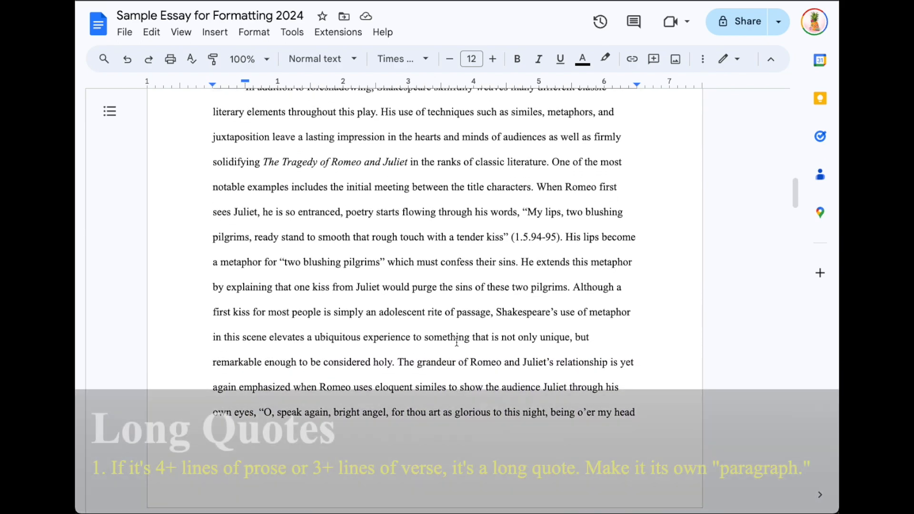
pyautogui.scroll(-7, 456, 341)
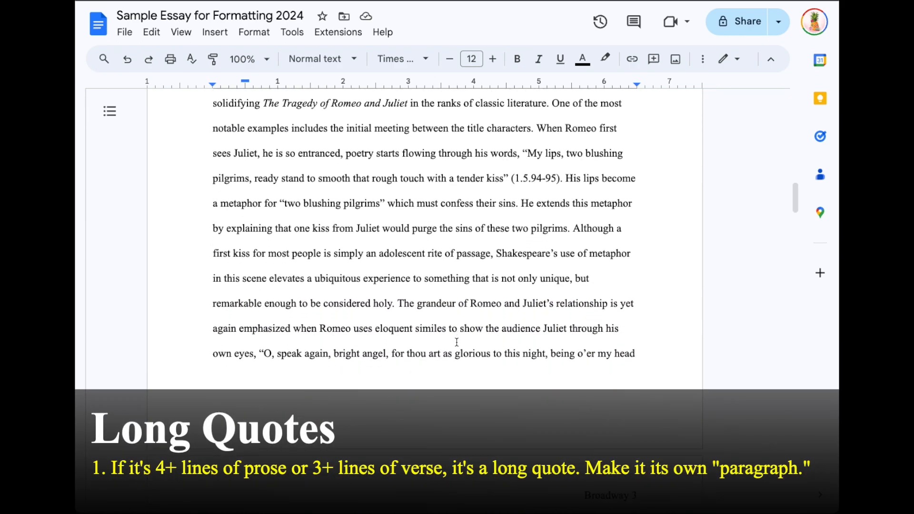
# Step: Break the 'All things that we ordained festival' quote into its own paragraph, dropping the space before 'Everyone'
pyautogui.scroll(-3, 456, 342)
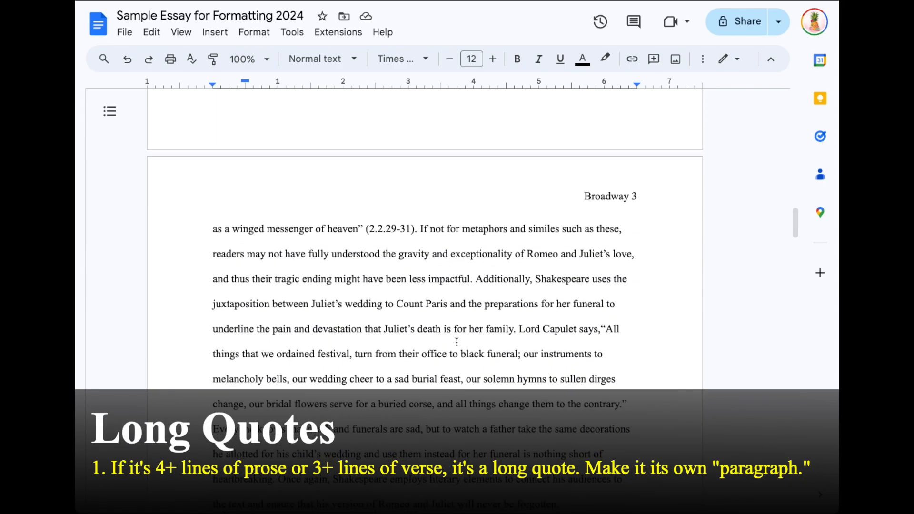
pyautogui.moveTo(601, 249); pyautogui.dragTo(626, 326)
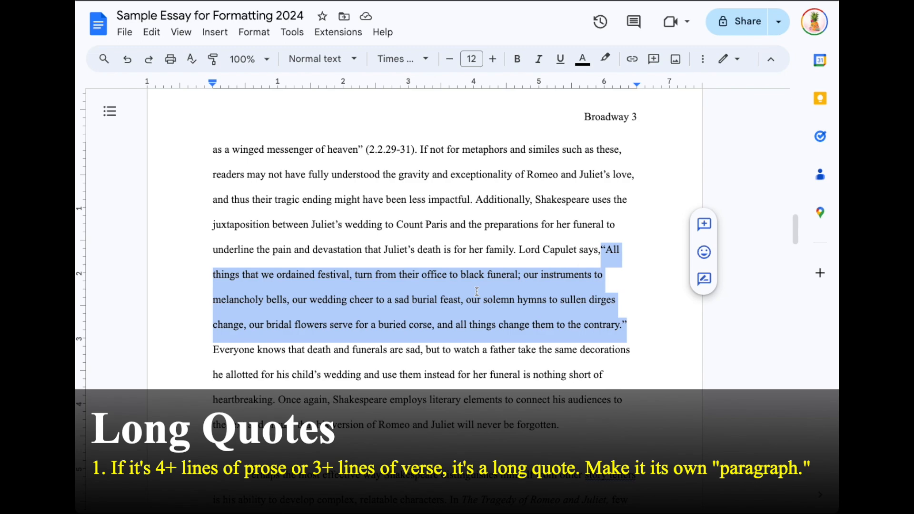
pyautogui.click(601, 248)
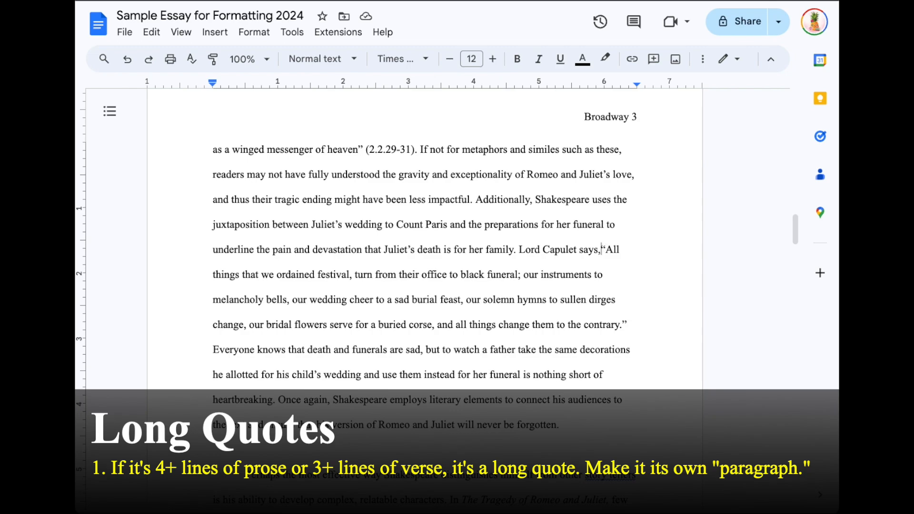
pyautogui.press('Return')
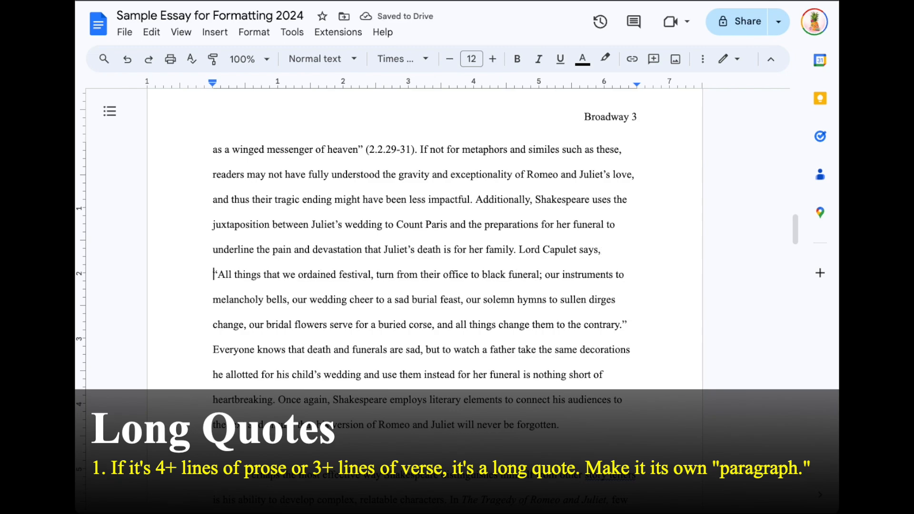
pyautogui.click(634, 327)
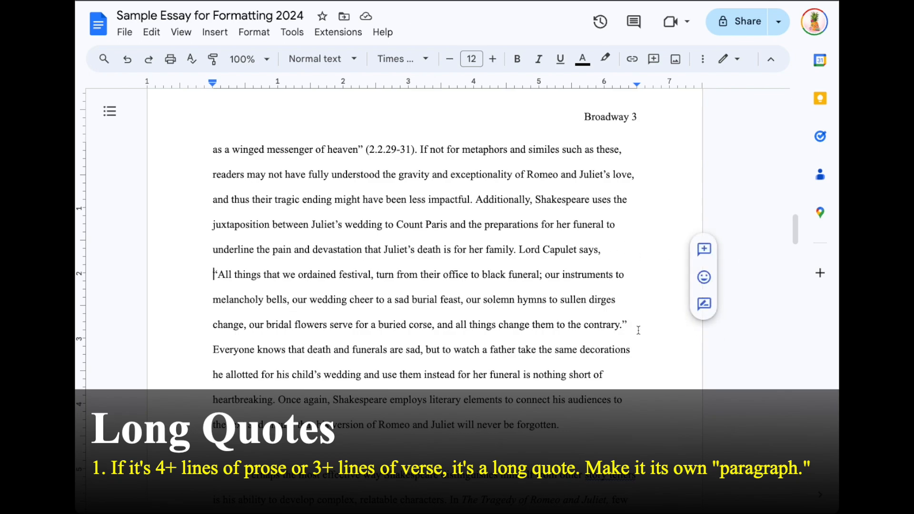
pyautogui.press('Return')
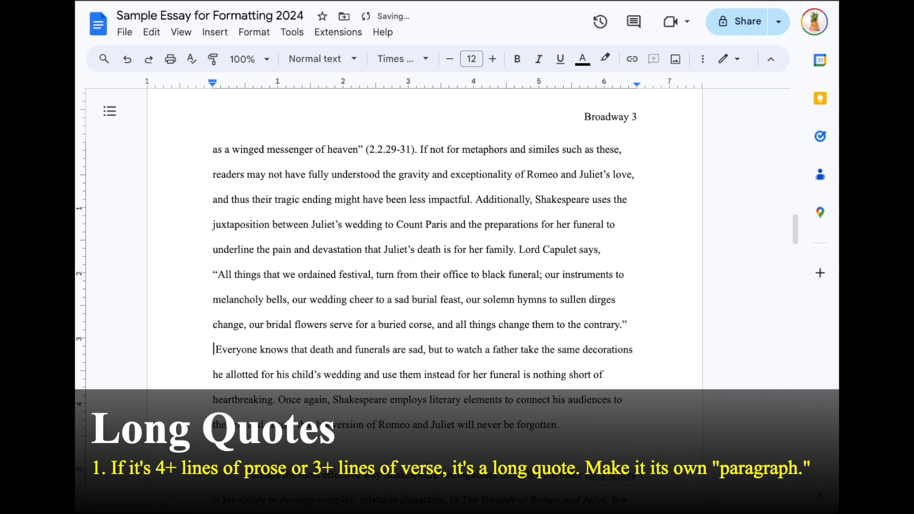
pyautogui.press('Delete')
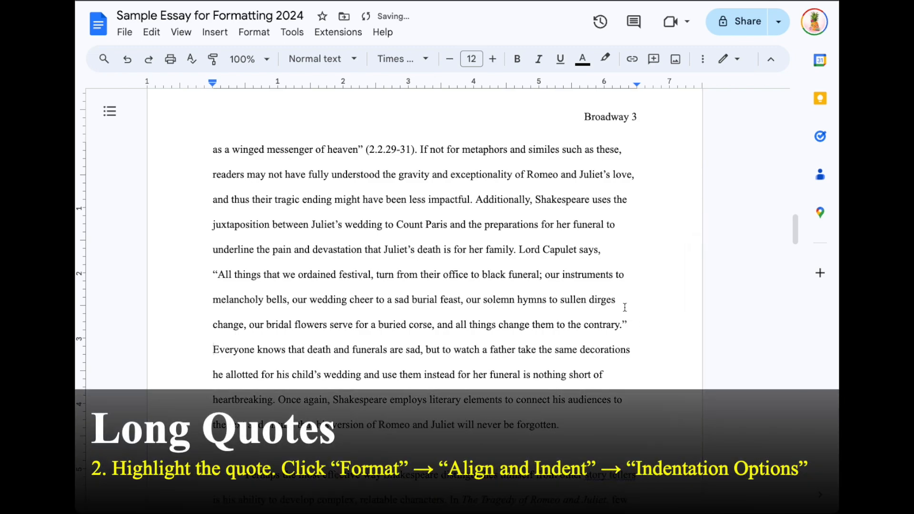
# Step: Set the Capulet quote's Indentation options to Left .5, Right .5 and special indent None
pyautogui.moveTo(628, 324); pyautogui.dragTo(193, 269)
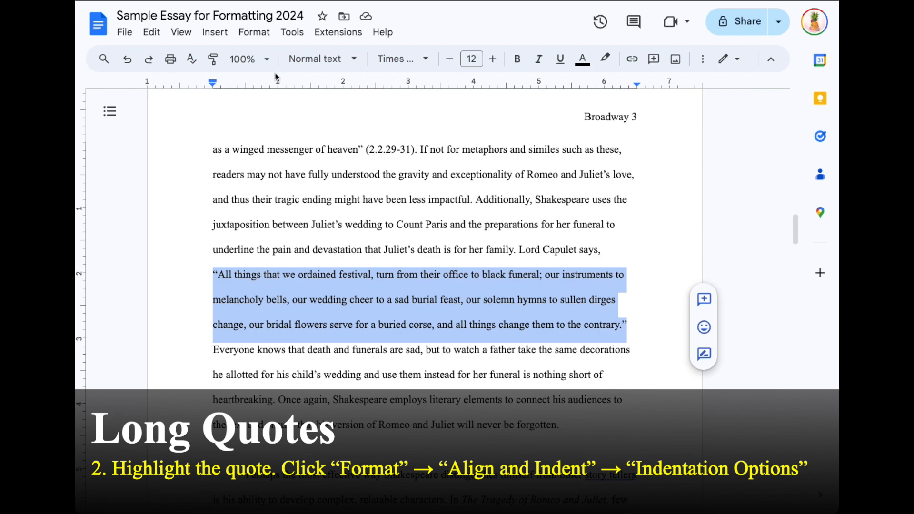
pyautogui.click(257, 33)
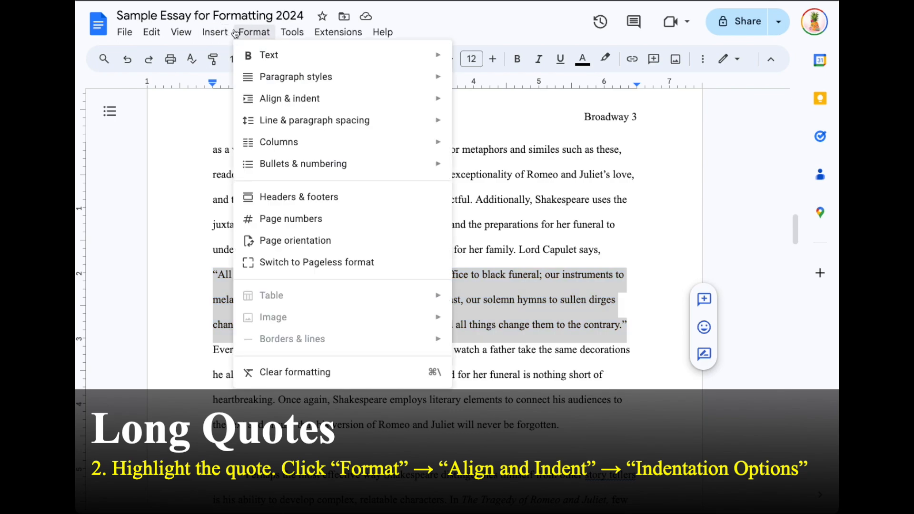
pyautogui.moveTo(277, 107)
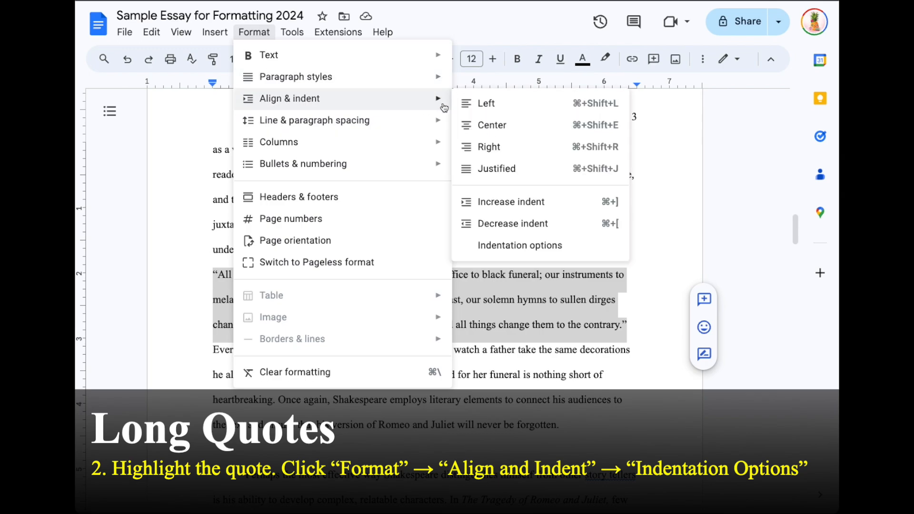
pyautogui.click(502, 246)
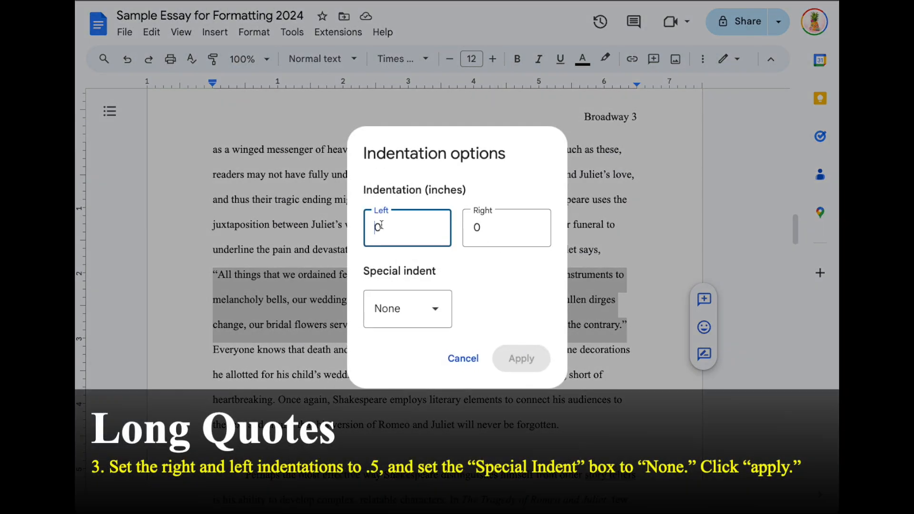
pyautogui.doubleClick(381, 227)
pyautogui.write('.')
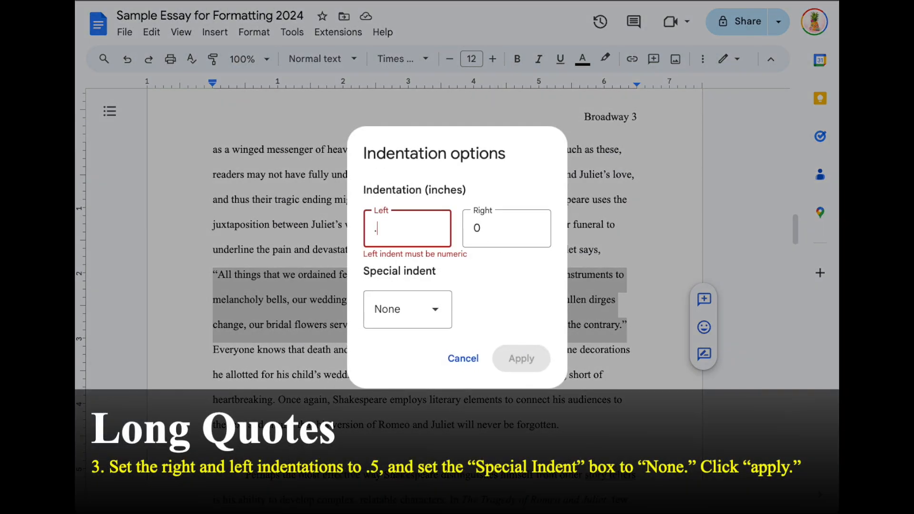
pyautogui.write('5')
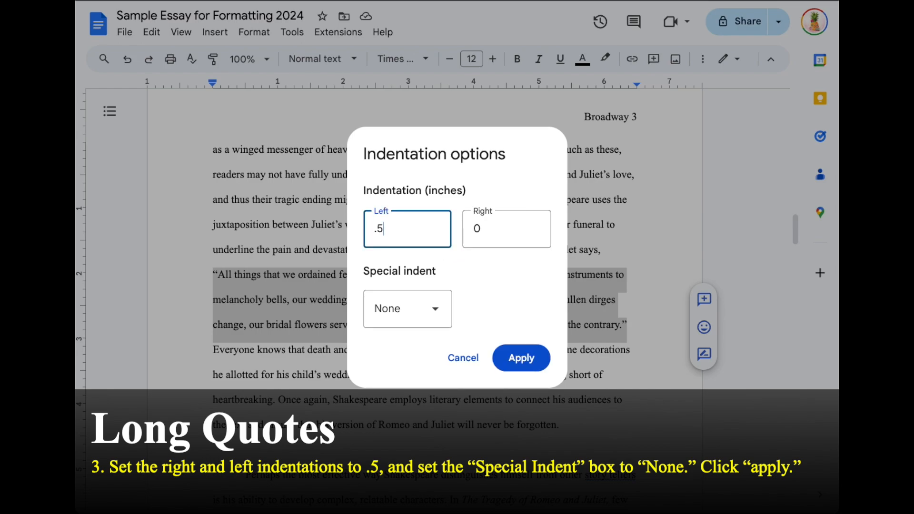
pyautogui.click(477, 228)
pyautogui.doubleClick(476, 229)
pyautogui.write('.5')
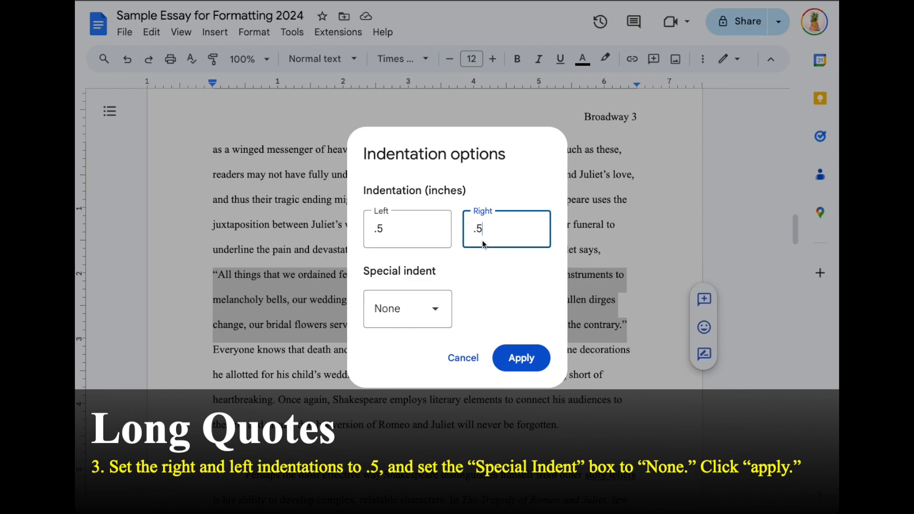
pyautogui.click(399, 317)
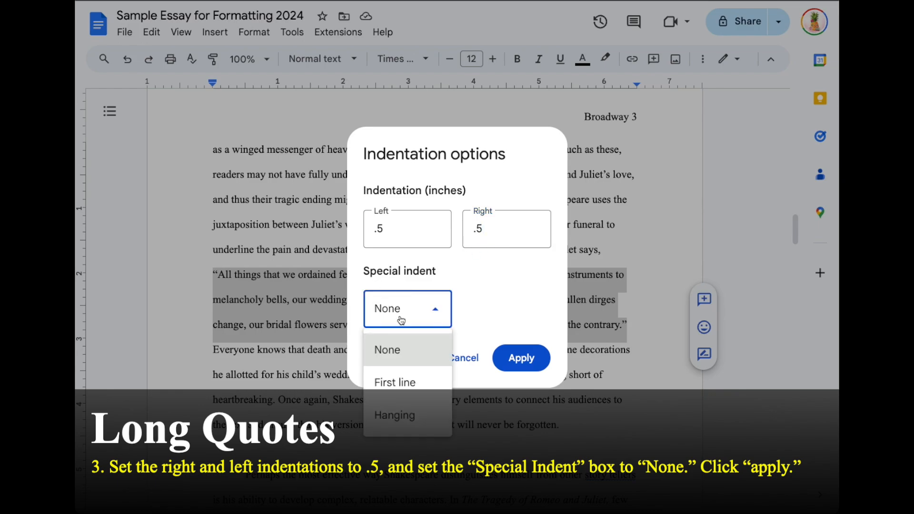
pyautogui.click(400, 351)
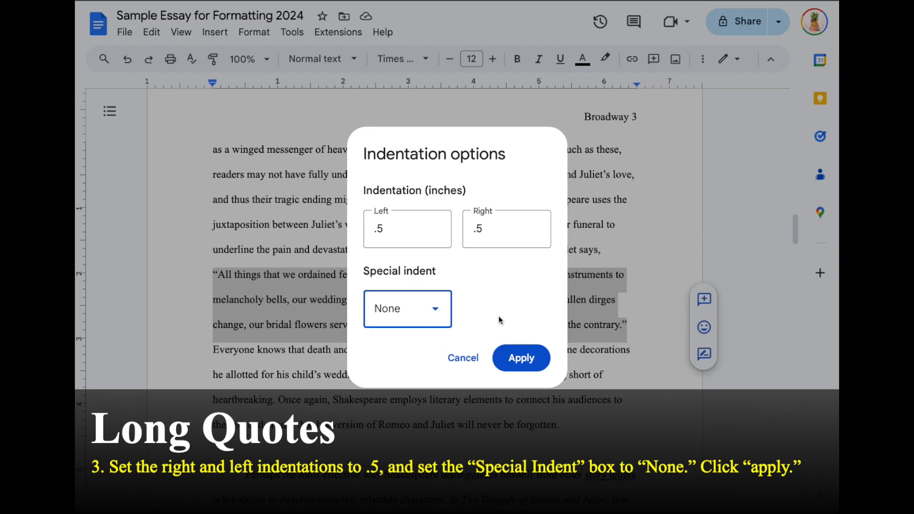
pyautogui.click(529, 360)
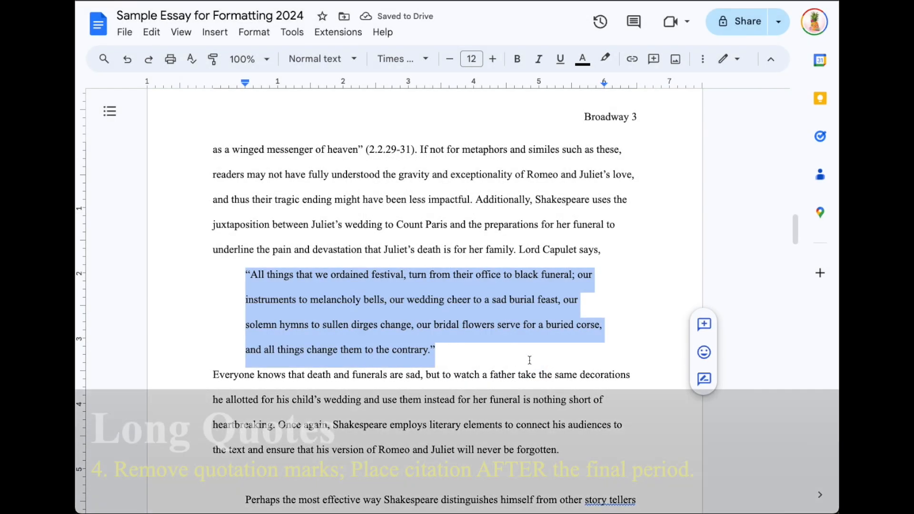
# Step: Delete the block quote's opening and closing quotation marks and add '(citation???)' after 'contrary.'
pyautogui.click(529, 360)
pyautogui.click(271, 300)
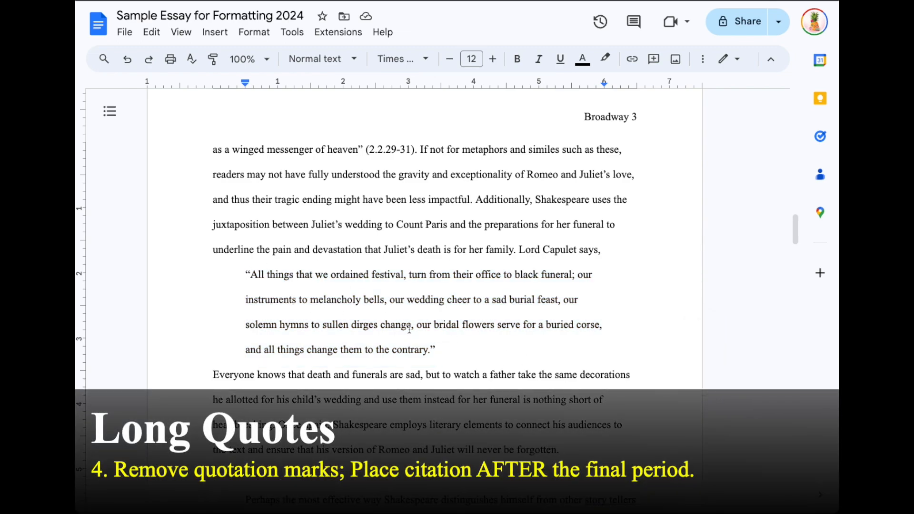
pyautogui.moveTo(251, 275); pyautogui.dragTo(247, 275)
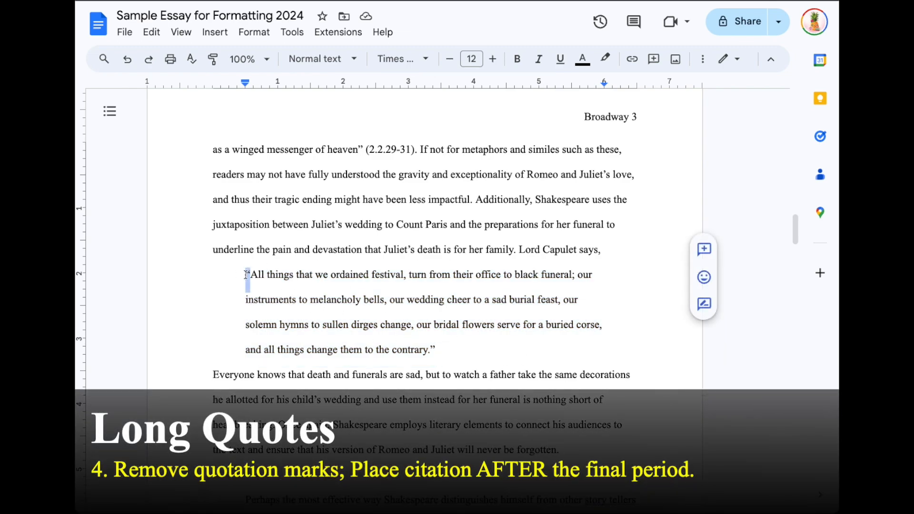
pyautogui.press('BackSpace')
pyautogui.click(433, 344)
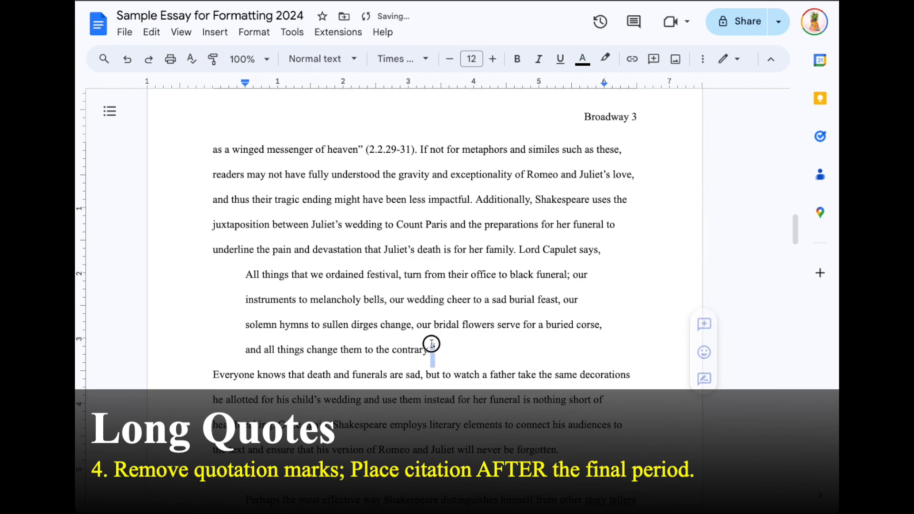
pyautogui.press('BackSpace')
pyautogui.write('(')
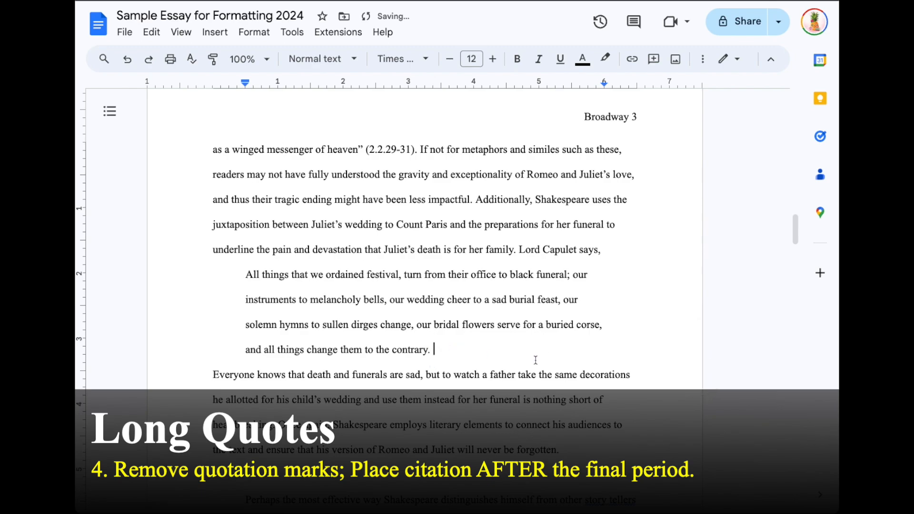
pyautogui.write('citation???)')
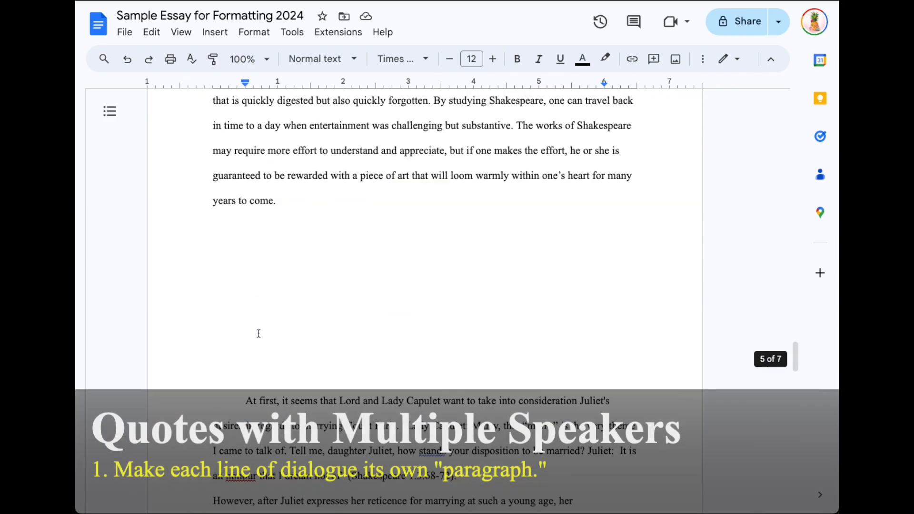
# Step: Highlight the 'At first' paragraph's dialogue quote and the speaker names Lady Capulet and Juliet
pyautogui.scroll(-10, 258, 333)
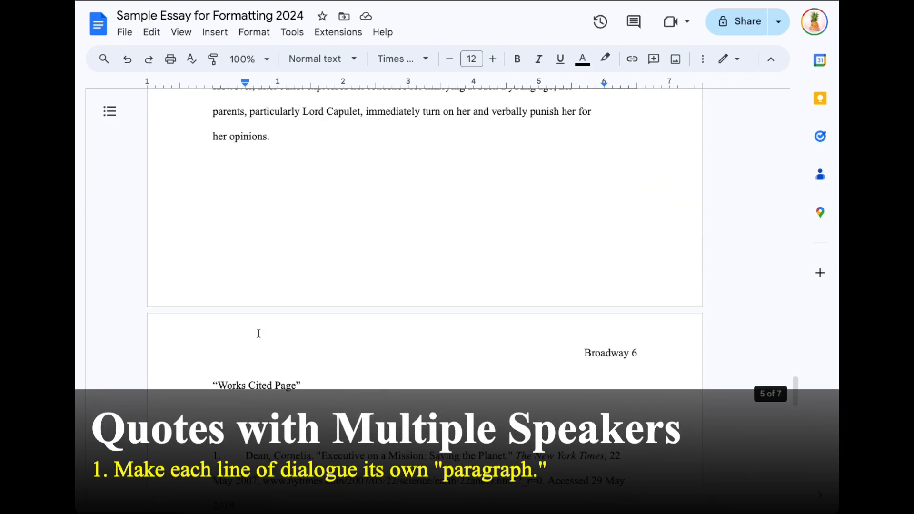
pyautogui.scroll(8, 259, 333)
pyautogui.scroll(-3, 259, 333)
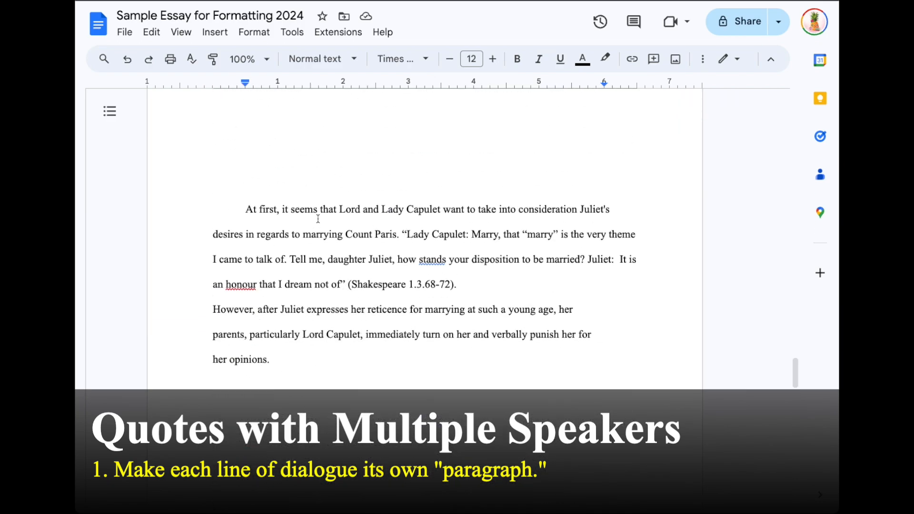
pyautogui.moveTo(402, 233); pyautogui.dragTo(475, 280)
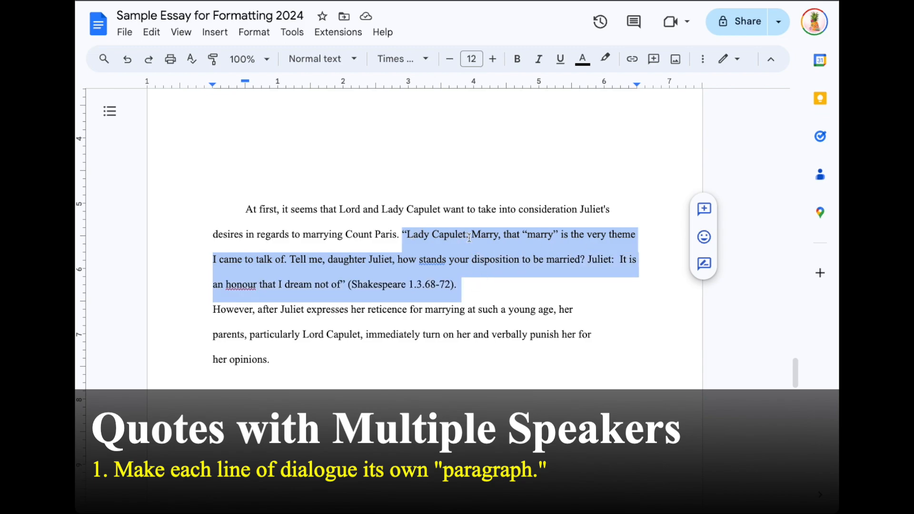
pyautogui.click(444, 230)
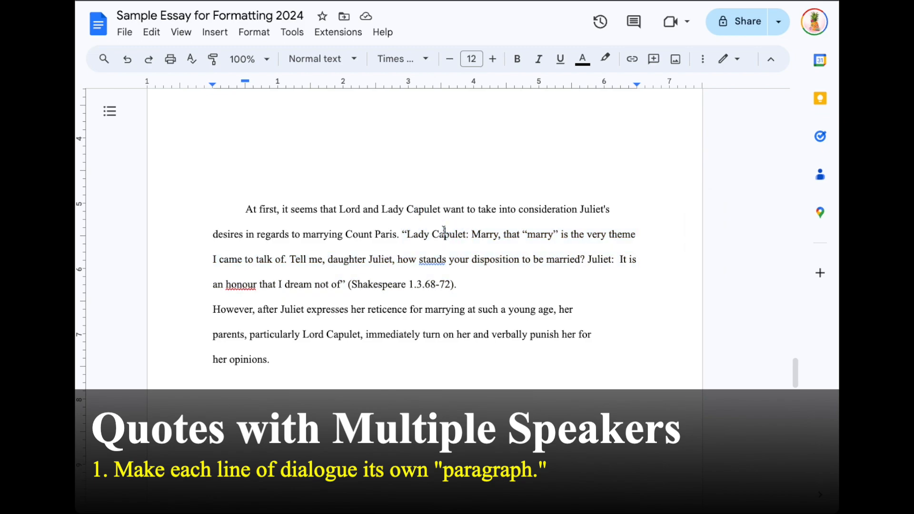
pyautogui.moveTo(407, 233); pyautogui.dragTo(469, 233)
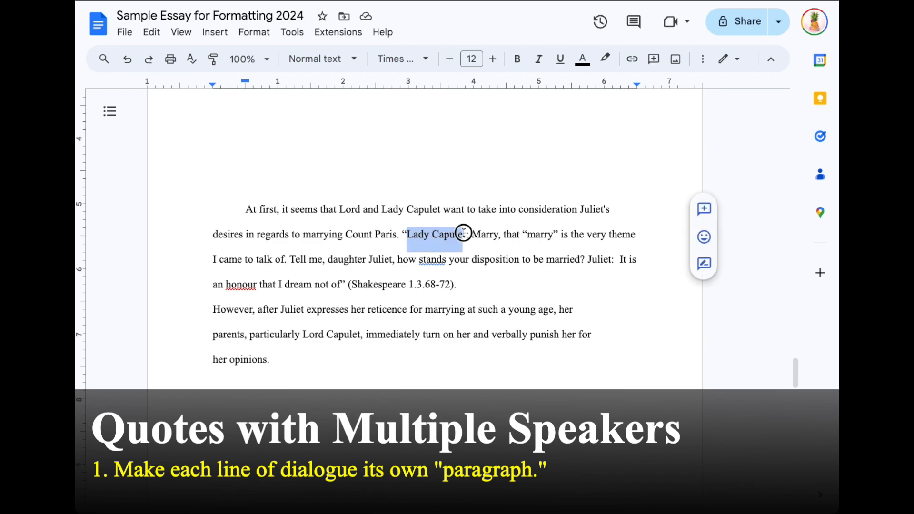
pyautogui.moveTo(588, 259); pyautogui.dragTo(615, 259)
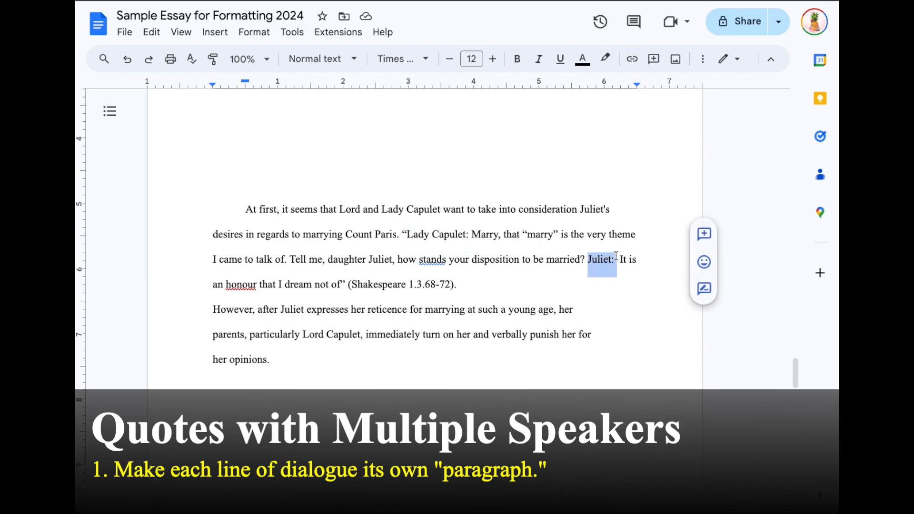
# Step: Break the dialogue so the Lady Capulet quote and Juliet's line each start a new paragraph
pyautogui.click(416, 267)
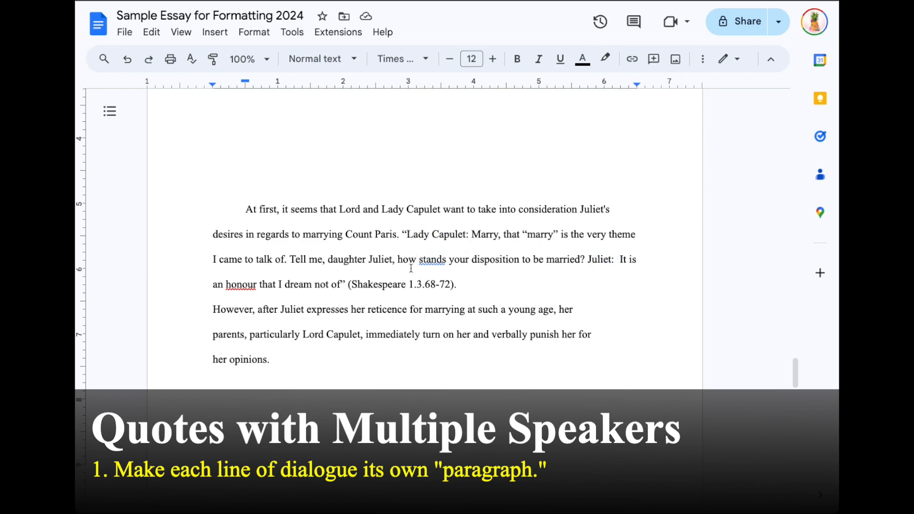
pyautogui.click(404, 234)
pyautogui.press('Return')
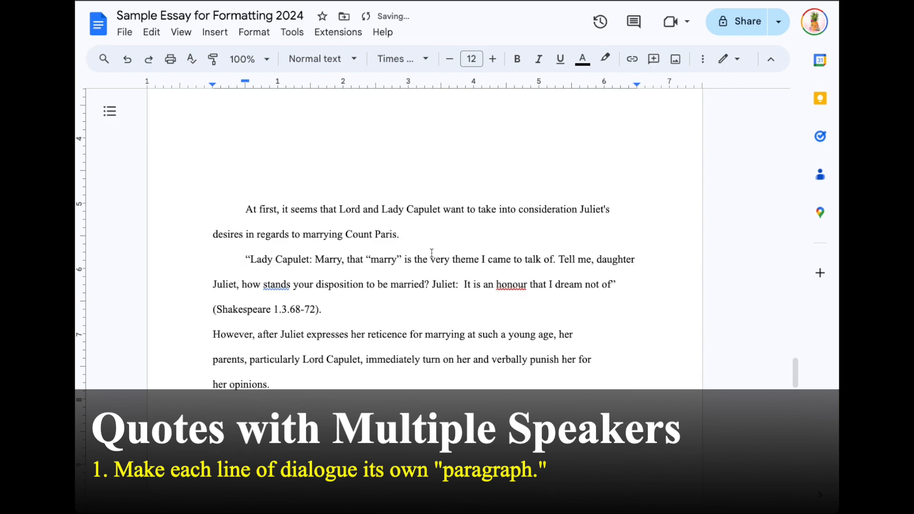
pyautogui.click(332, 311)
pyautogui.click(432, 285)
pyautogui.press('Return')
# Step: Remove the first-line indents from both speaker lines and select the whole quote with its citation
pyautogui.click(244, 262)
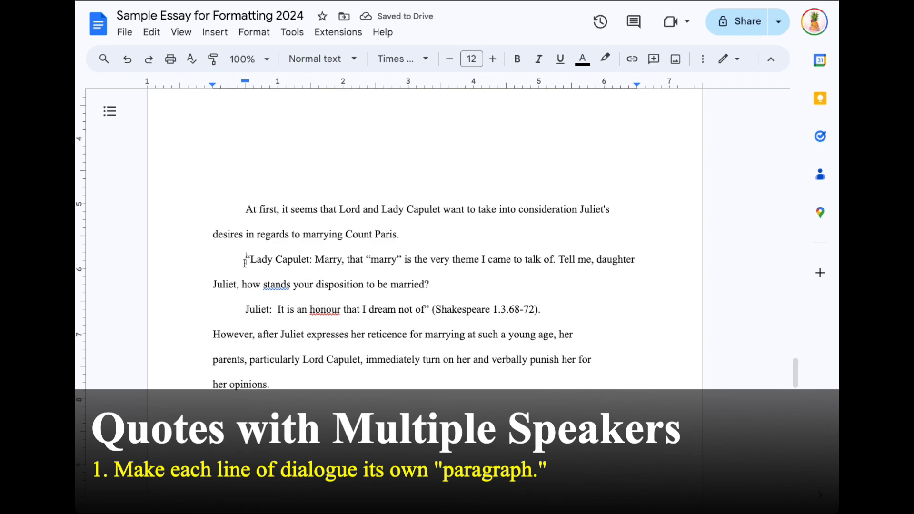
pyautogui.press('BackSpace')
pyautogui.click(244, 312)
pyautogui.press('BackSpace')
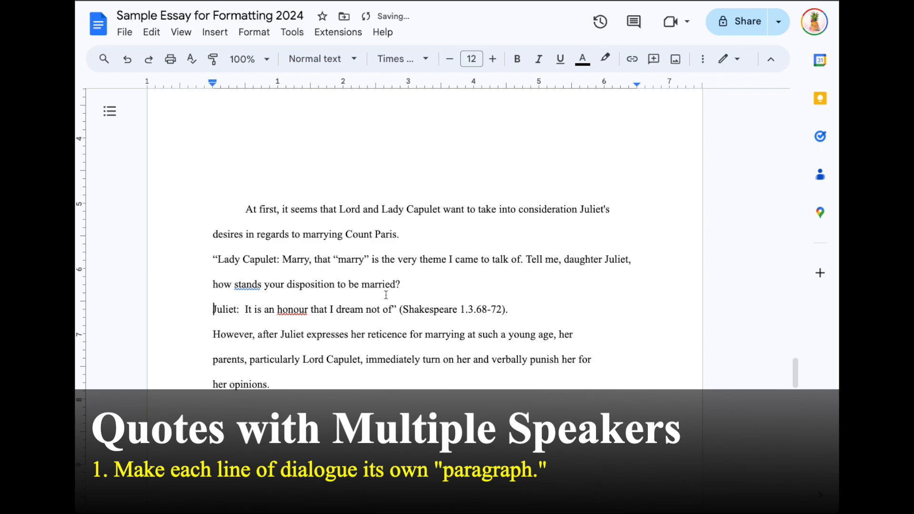
pyautogui.moveTo(522, 316); pyautogui.dragTo(201, 265)
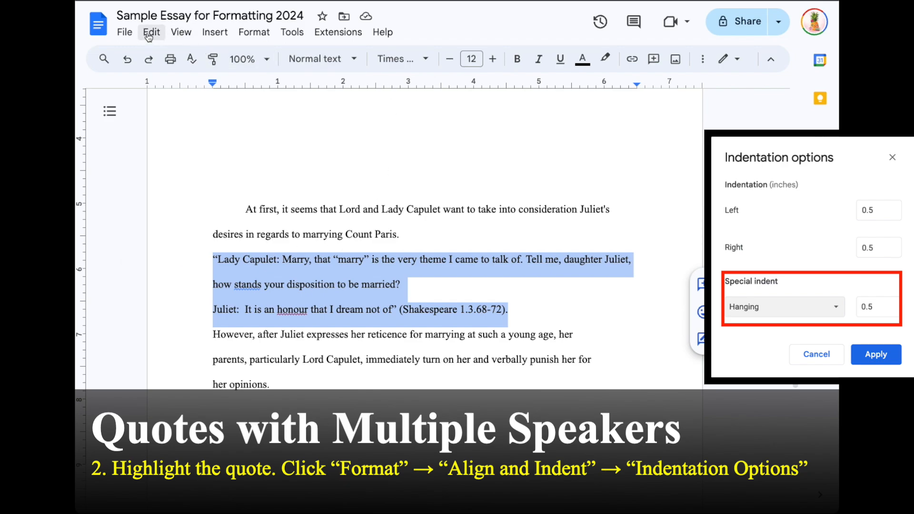
# Step: Set the Lady Capulet/Juliet quote's Indentation options to Left .5, Right .5, Hanging .5
pyautogui.click(249, 33)
pyautogui.moveTo(281, 98)
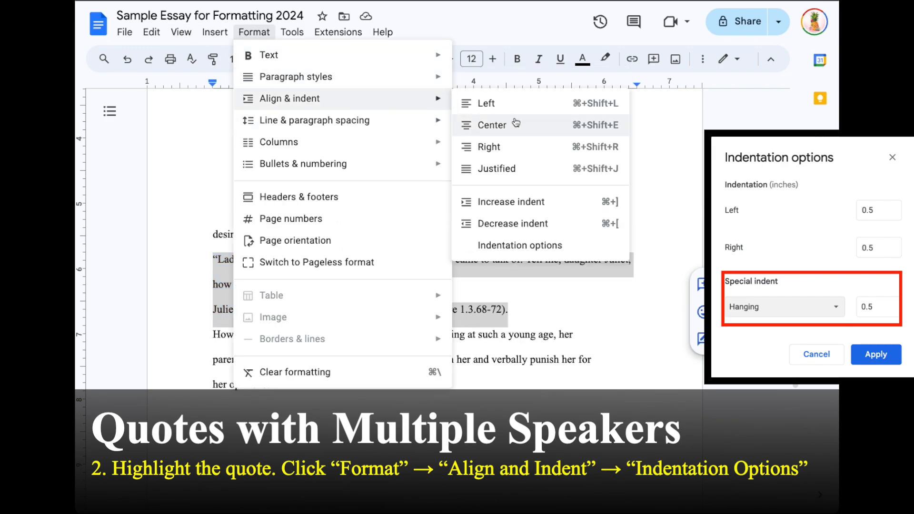
pyautogui.click(519, 245)
pyautogui.doubleClick(404, 224)
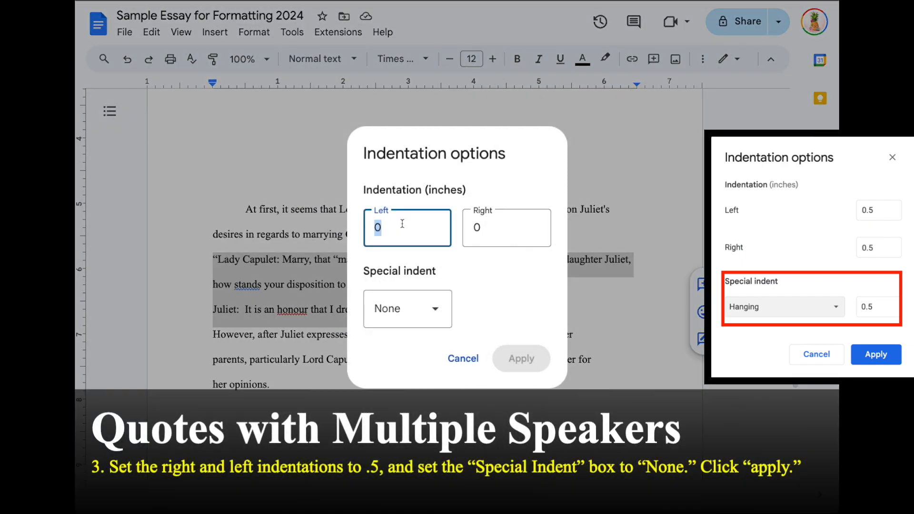
pyautogui.write('.5')
pyautogui.click(500, 232)
pyautogui.doubleClick(498, 233)
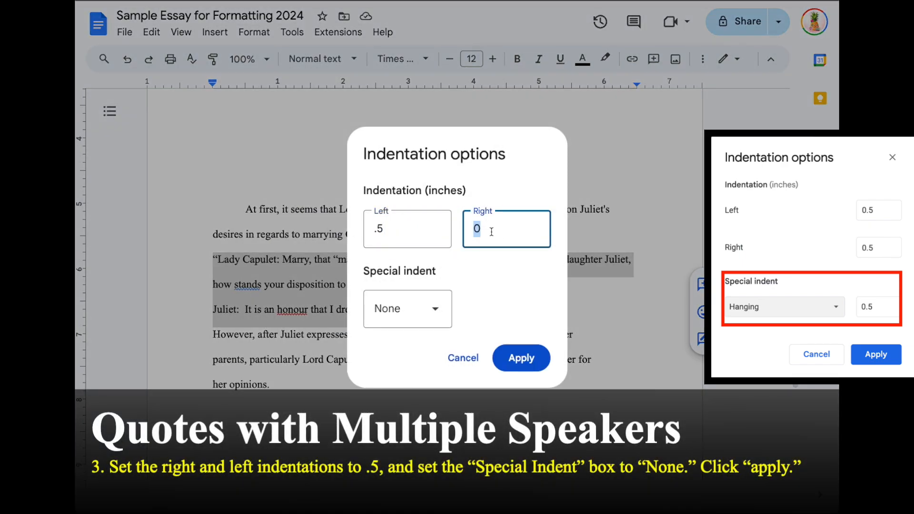
pyautogui.write('.5')
pyautogui.click(431, 310)
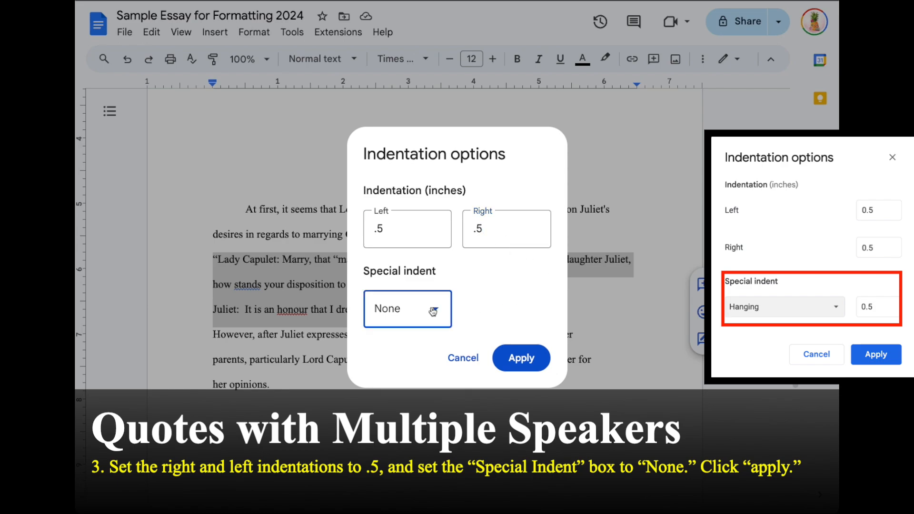
pyautogui.click(418, 412)
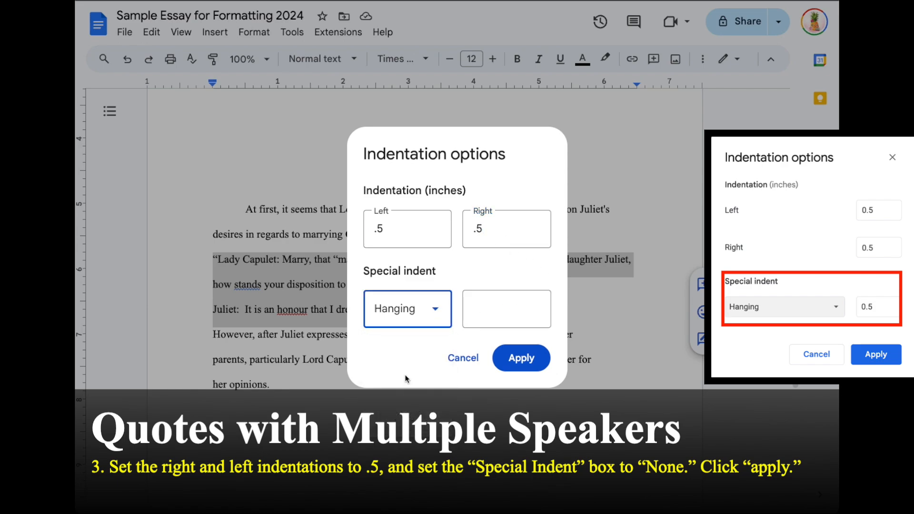
pyautogui.click(513, 304)
pyautogui.write('.5')
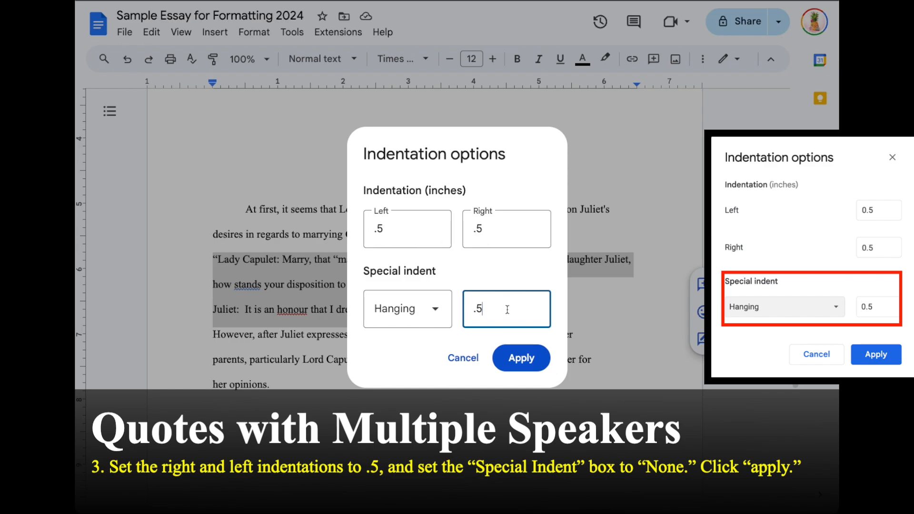
pyautogui.click(511, 362)
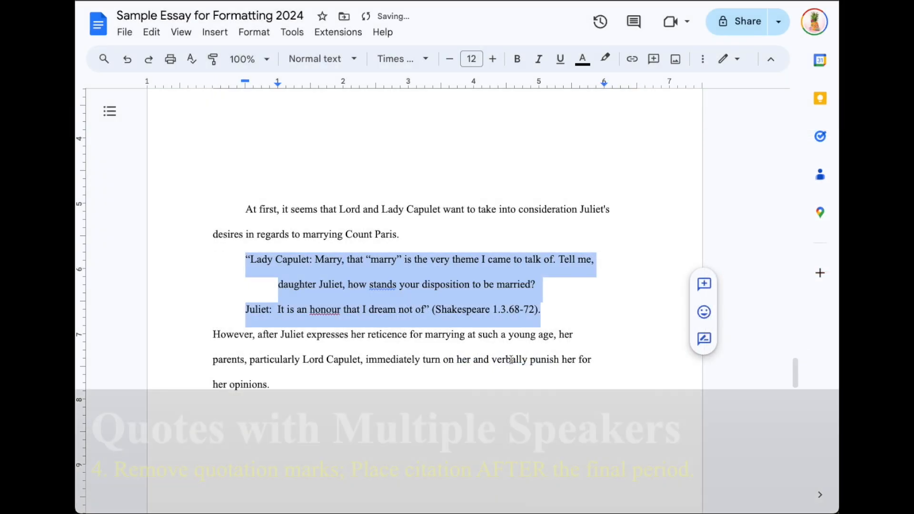
# Step: Delete the opening quotation mark before Lady Capulet and the closing one after 'not of'
pyautogui.click(241, 285)
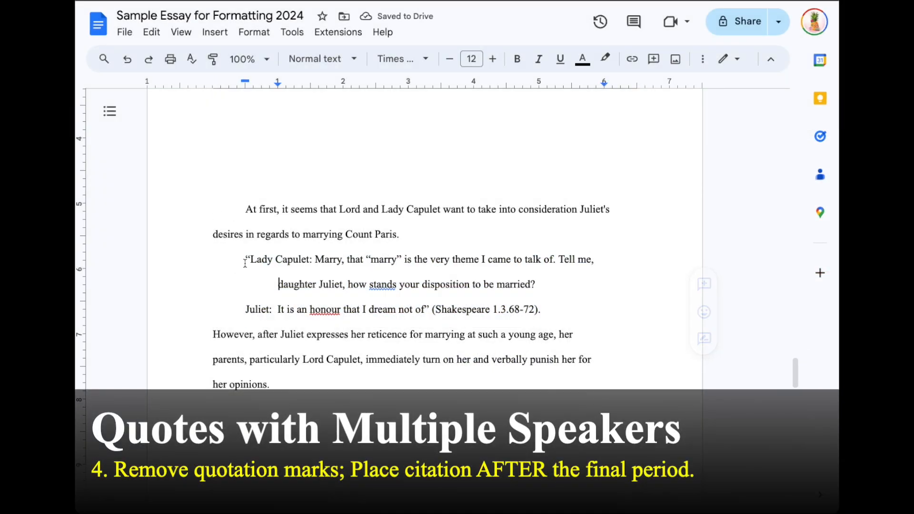
pyautogui.moveTo(249, 260); pyautogui.dragTo(311, 257)
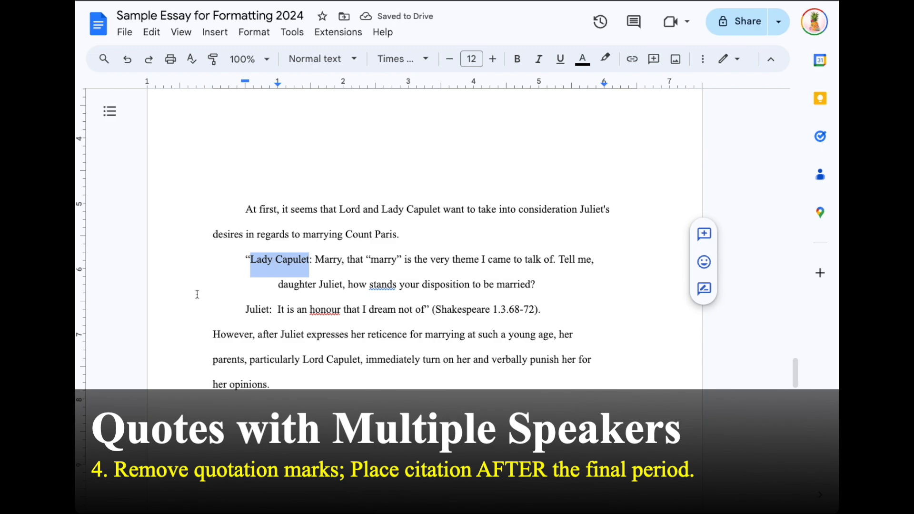
pyautogui.press('Left')
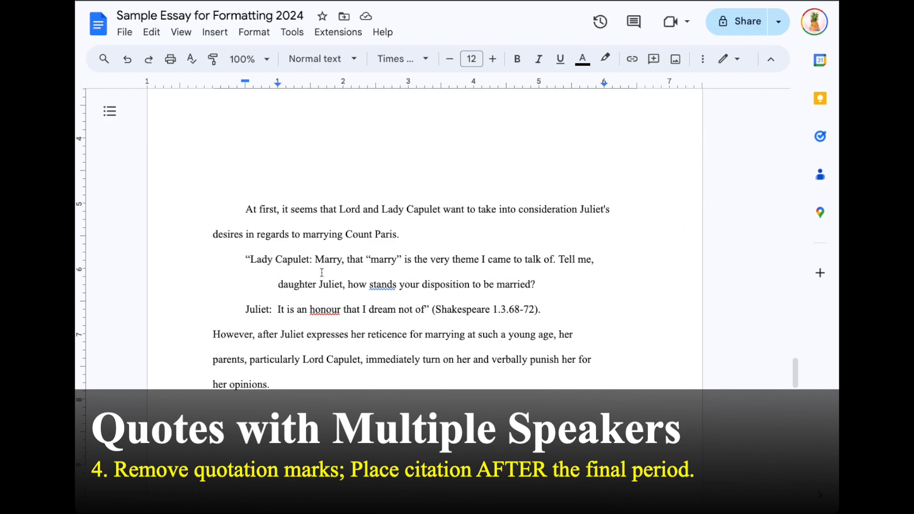
pyautogui.press('BackSpace')
pyautogui.click(429, 311)
pyautogui.press('BackSpace')
# Step: Move the period from after (Shakespeare 1.3.68-72) to after 'not of', then select 'Lady Capulet:'
pyautogui.click(568, 321)
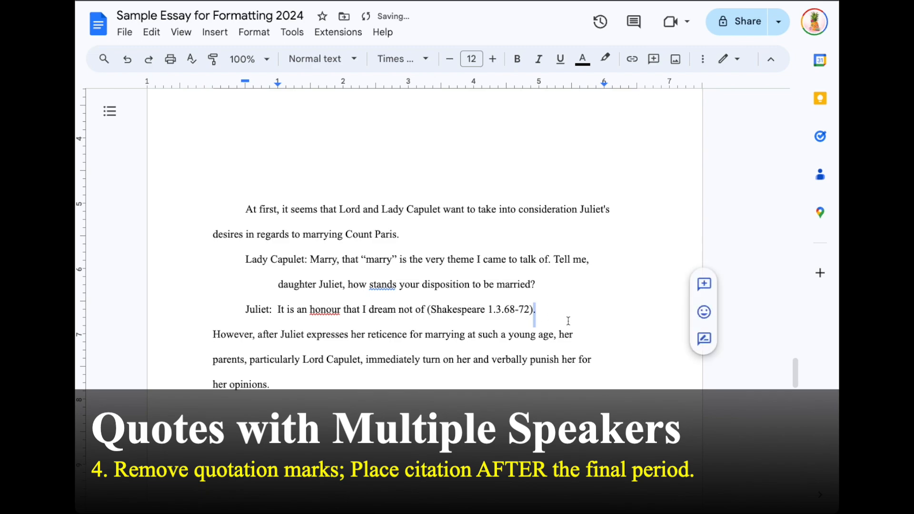
pyautogui.press('BackSpace')
pyautogui.click(424, 310)
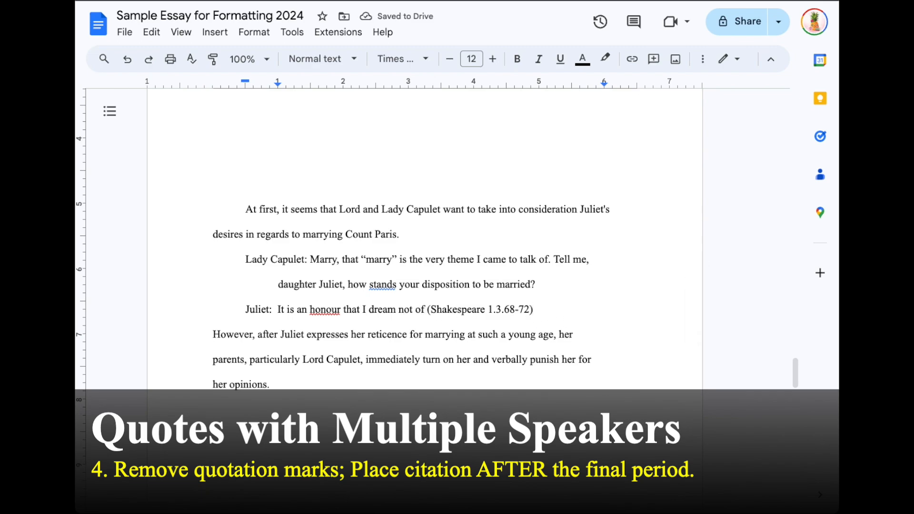
pyautogui.write('.')
pyautogui.click(246, 260)
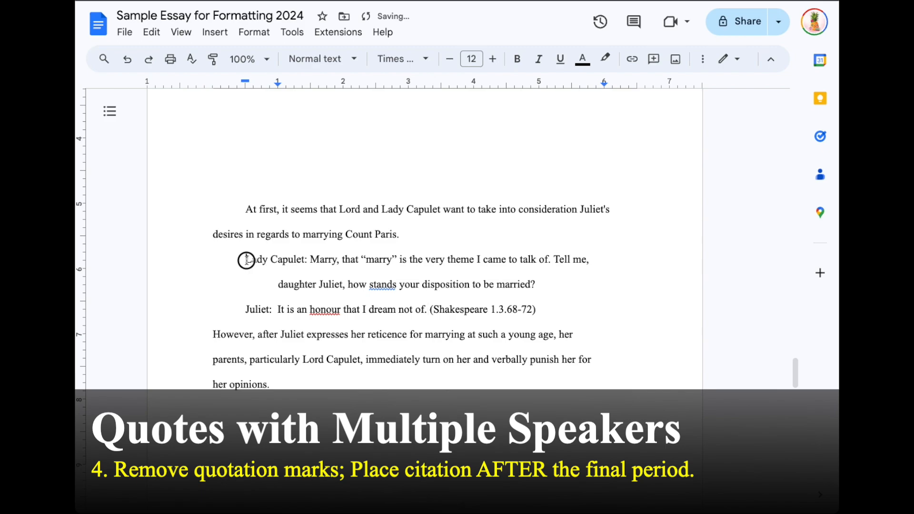
pyautogui.moveTo(247, 260); pyautogui.dragTo(309, 263)
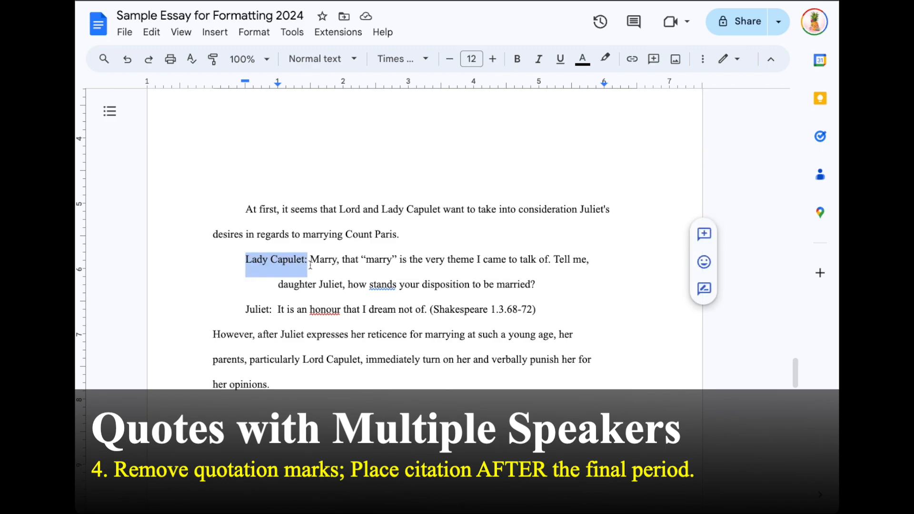
# Step: Replace the speaker labels 'Lady Capulet:' and 'Juliet:' with 'LADY CAPULET.' and 'JULIET.'
pyautogui.press('BackSpace')
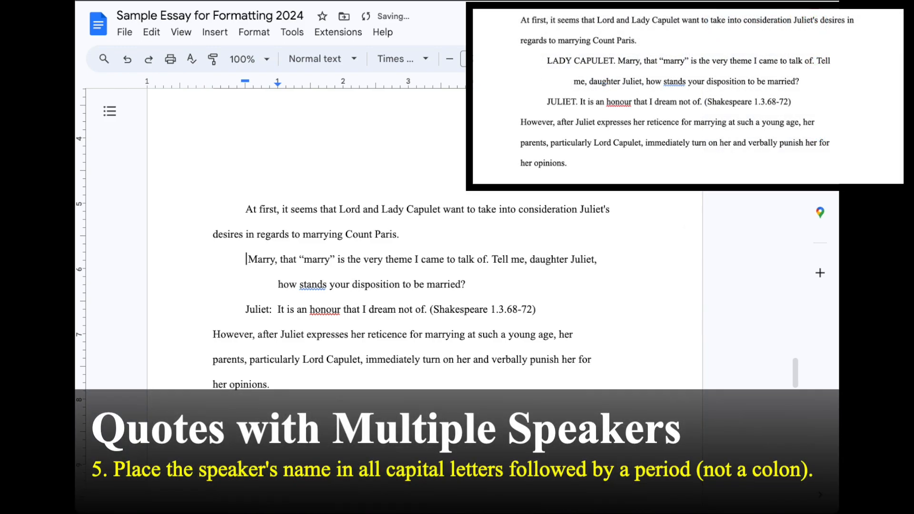
pyautogui.write('LADY ')
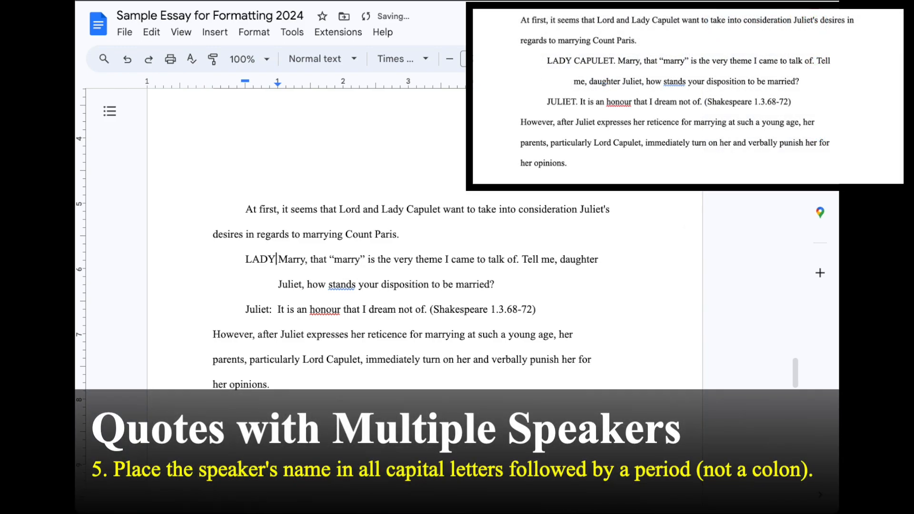
pyautogui.write('CAPULET.')
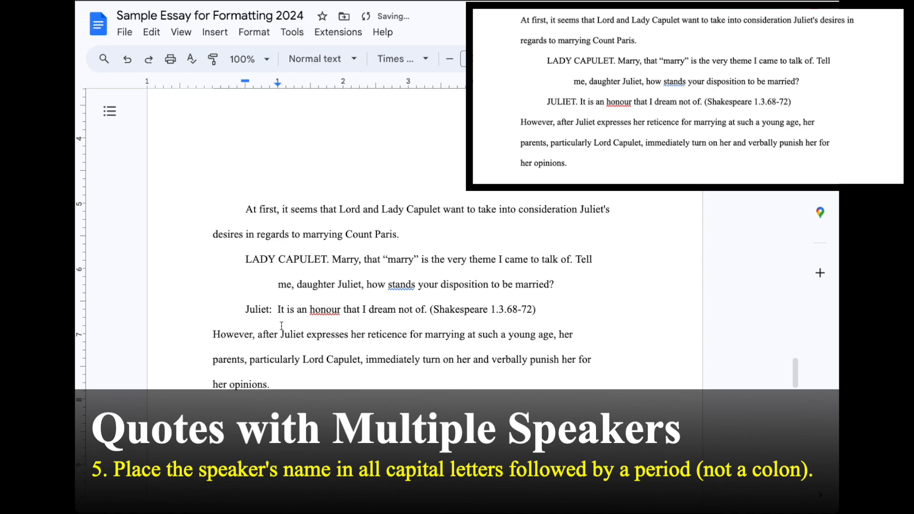
pyautogui.moveTo(272, 311); pyautogui.dragTo(247, 312)
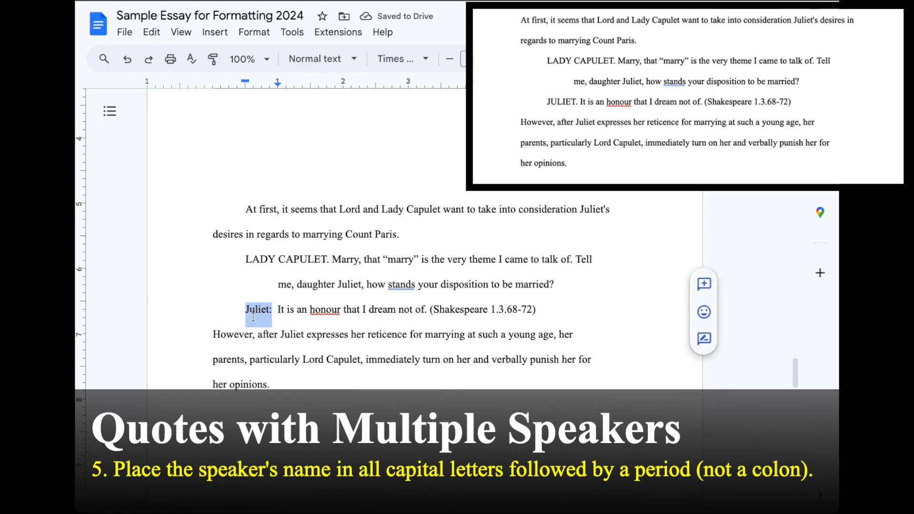
pyautogui.write('JULIET.')
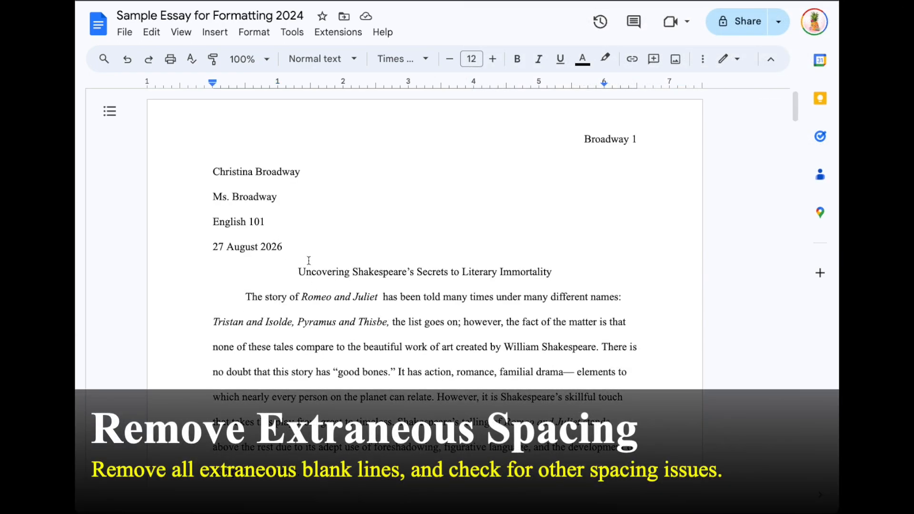
pyautogui.click(307, 258)
pyautogui.moveTo(279, 279); pyautogui.dragTo(319, 289)
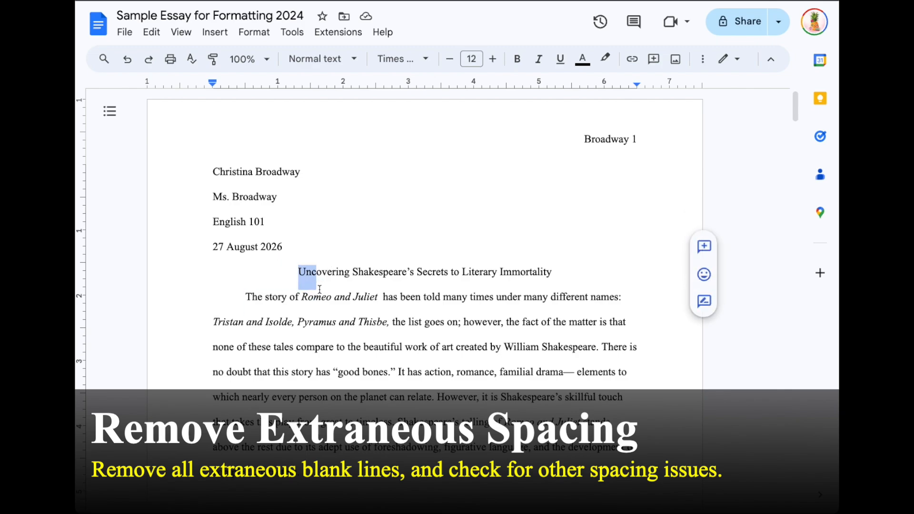
# Step: Delete the extra blank lines after the paragraph ending "complex characters."
pyautogui.scroll(-3, 319, 288)
pyautogui.moveTo(272, 374); pyautogui.dragTo(264, 432)
pyautogui.click(248, 404)
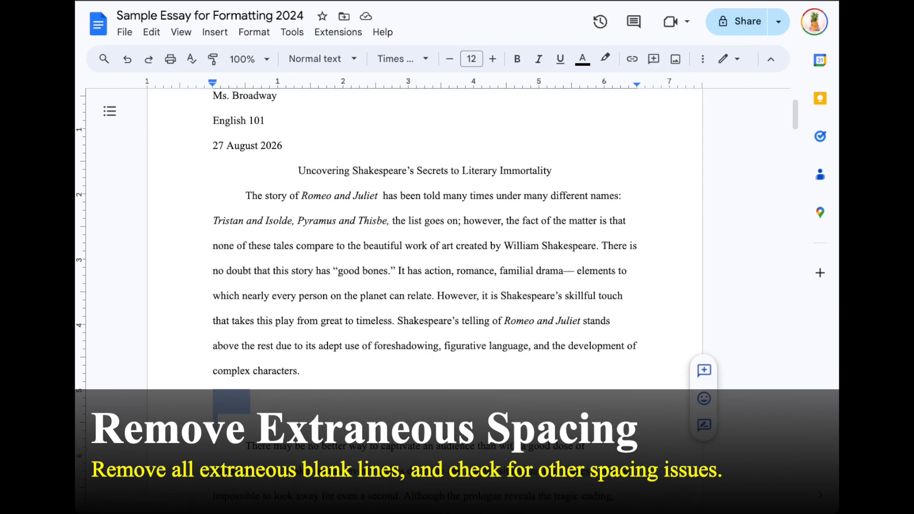
pyautogui.press('BackSpace')
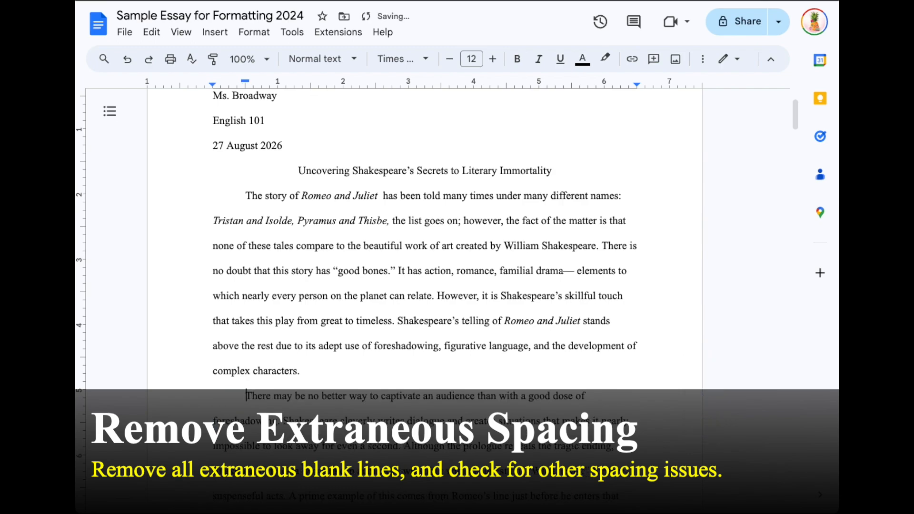
# Step: Remove the empty line after the paragraph ending "forgotten."
pyautogui.scroll(-15, 250, 340)
pyautogui.moveTo(251, 311); pyautogui.dragTo(266, 312)
pyautogui.click(340, 344)
pyautogui.scroll(-2, 340, 344)
pyautogui.scroll(-10, 340, 344)
pyautogui.scroll(-3, 340, 344)
pyautogui.click(265, 361)
pyautogui.press('BackSpace')
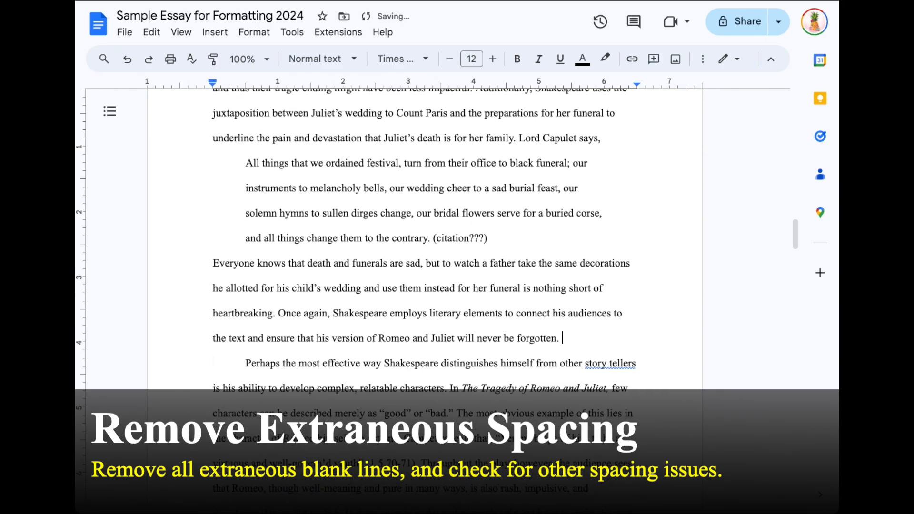
# Step: Delete the two blank lines after "the best." so the conclusion follows directly
pyautogui.scroll(-5, 280, 366)
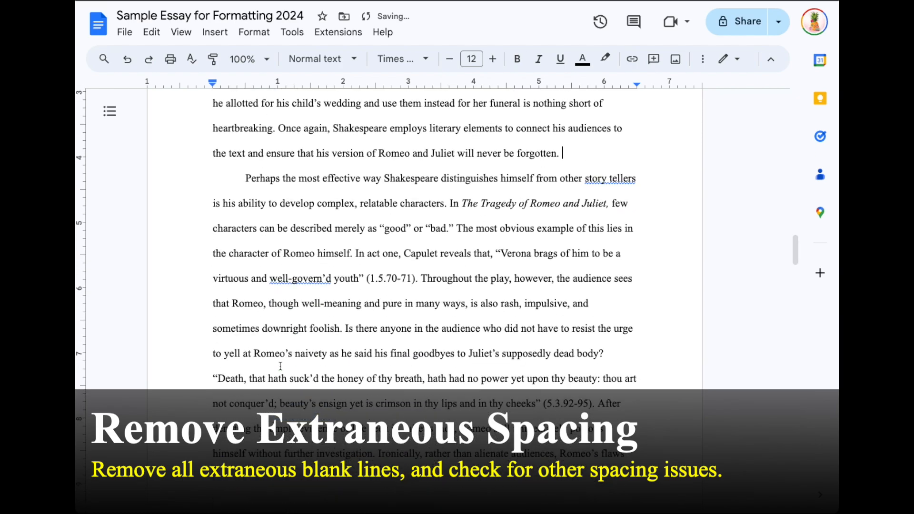
pyautogui.scroll(-13, 280, 365)
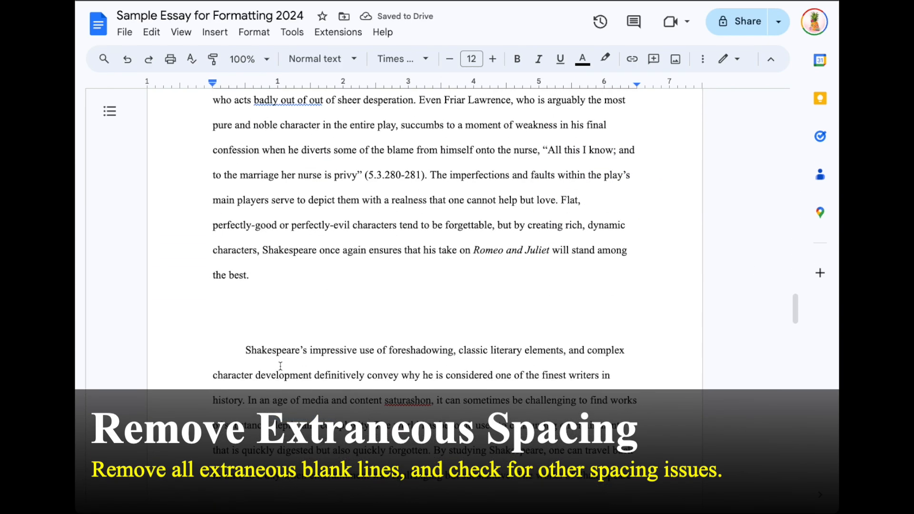
pyautogui.moveTo(257, 297); pyautogui.dragTo(252, 323)
pyautogui.press('BackSpace')
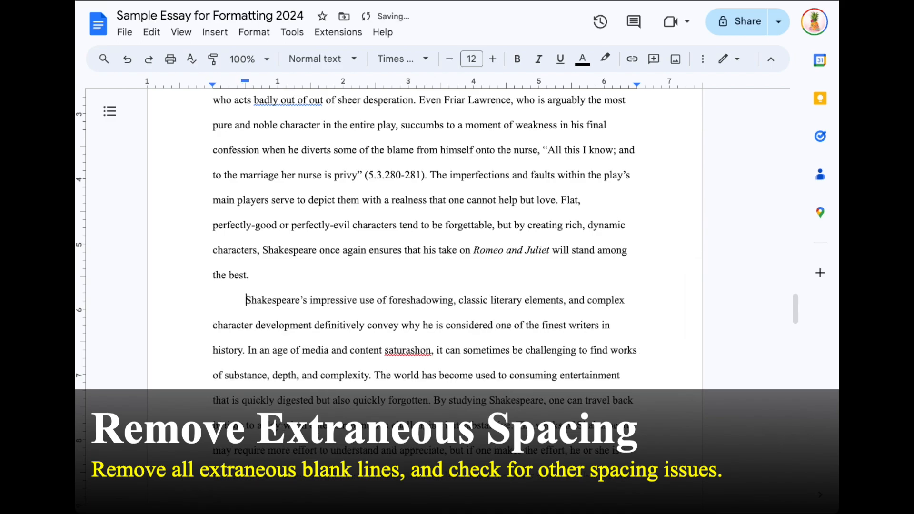
pyautogui.scroll(-8, 258, 324)
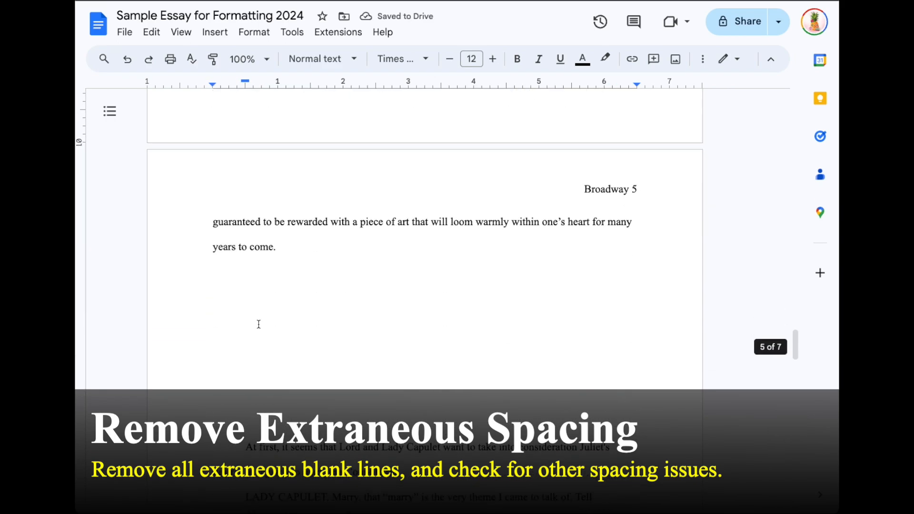
pyautogui.scroll(15, 258, 324)
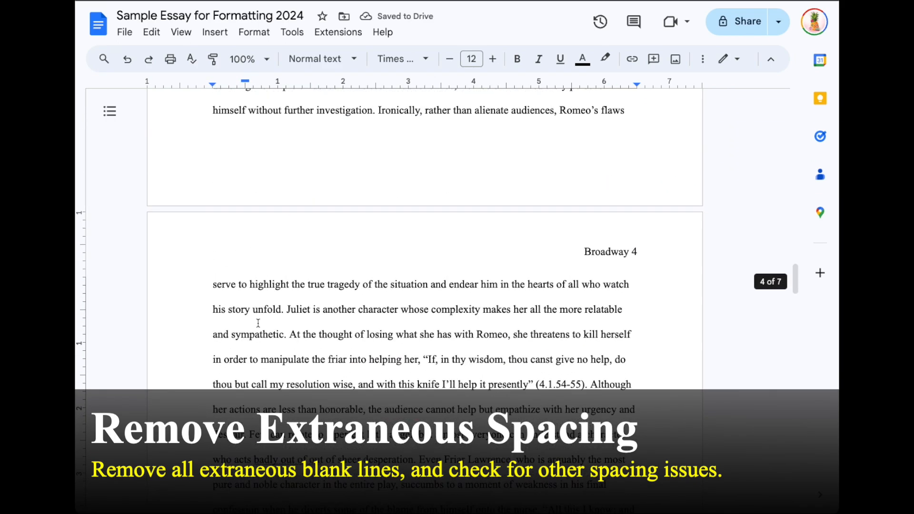
pyautogui.scroll(20, 261, 320)
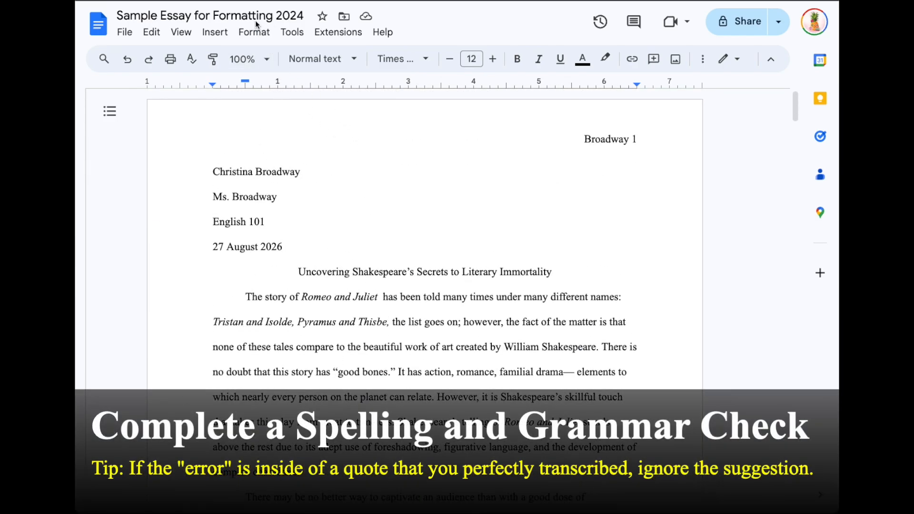
# Step: Run the spelling and grammar check and correct "saturashon" to "saturation"
pyautogui.click(289, 32)
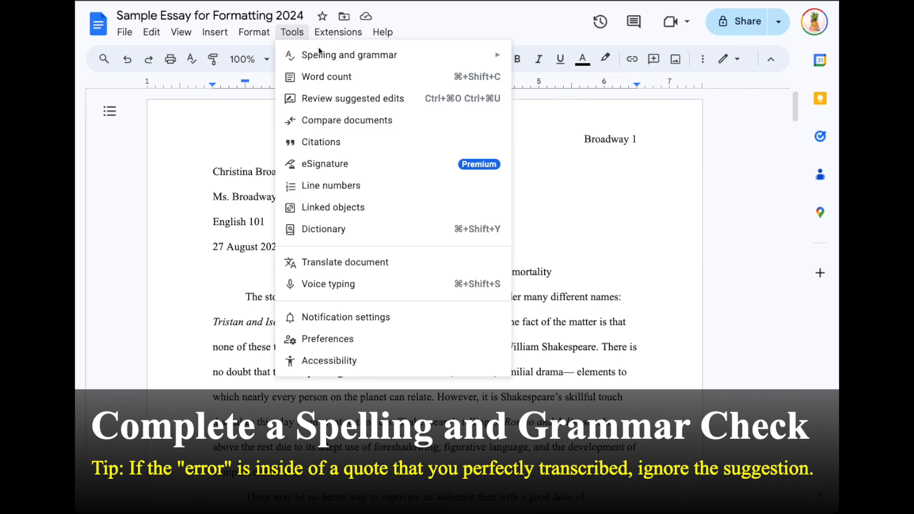
pyautogui.moveTo(346, 62)
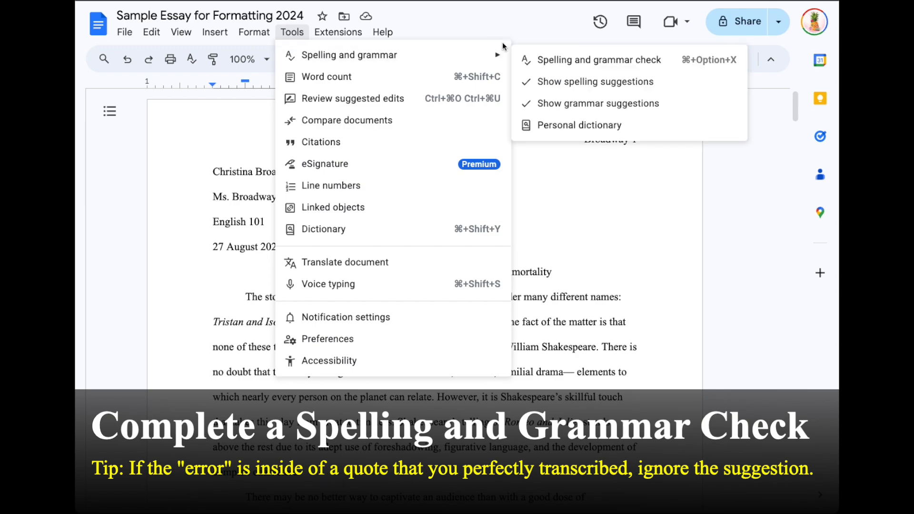
pyautogui.click(566, 60)
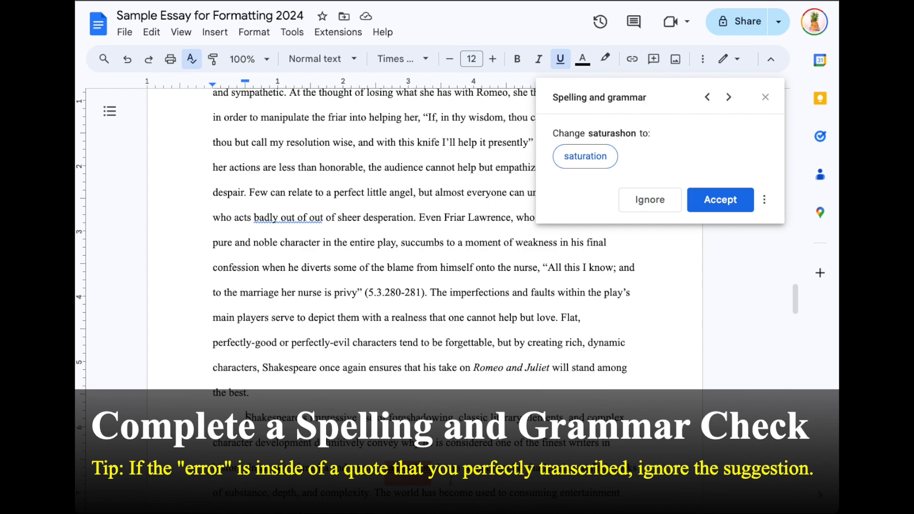
pyautogui.click(593, 157)
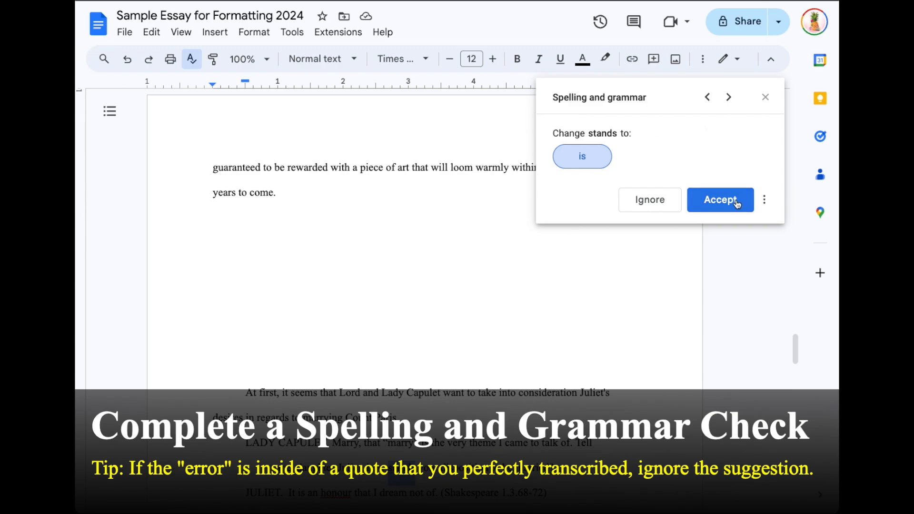
# Step: Ignore the suggestions to change "stands" to "is" and to respell the quoted "honour"
pyautogui.click(646, 212)
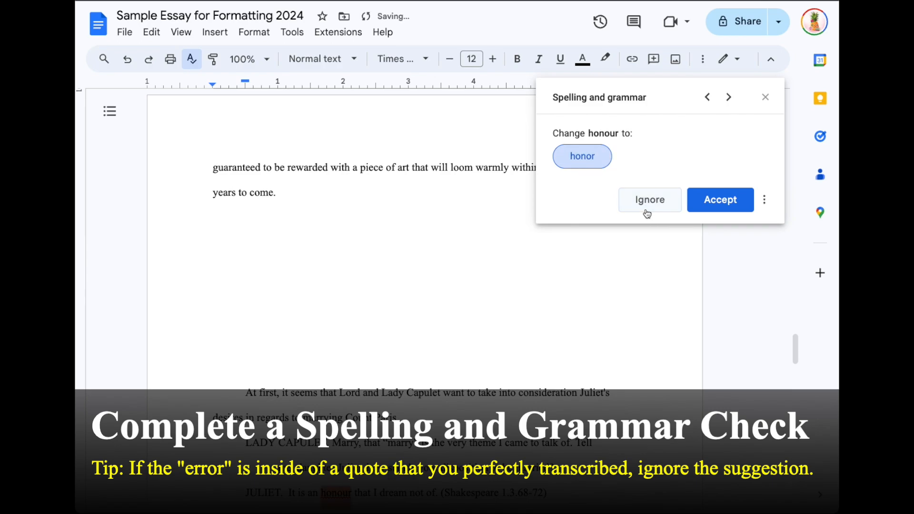
pyautogui.click(647, 213)
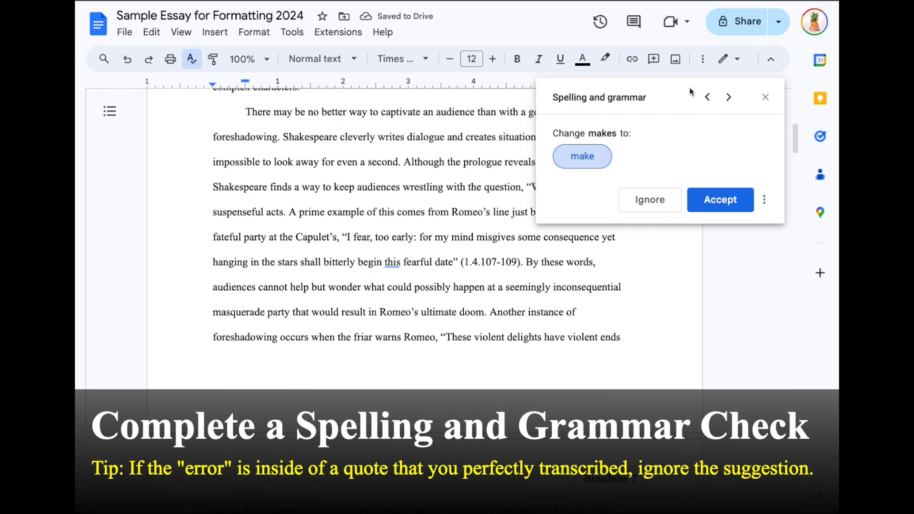
pyautogui.scroll(4, 393, 240)
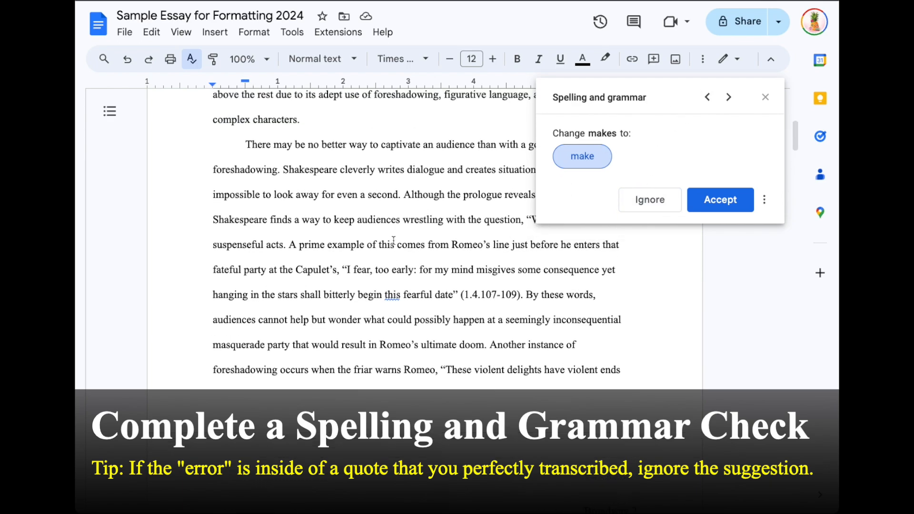
pyautogui.scroll(3, 396, 236)
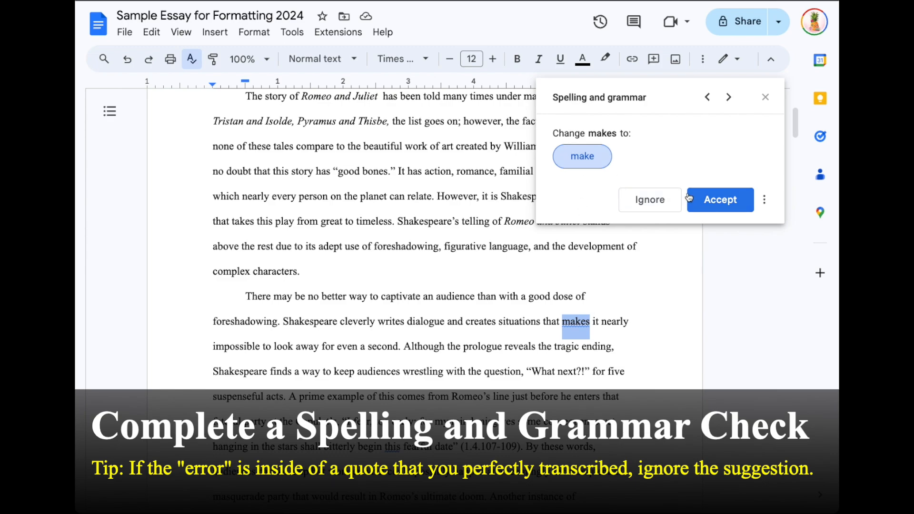
# Step: Change "makes" to "make" and "story tellers" to "storytellers", ignoring the quoted-text suggestions
pyautogui.click(708, 201)
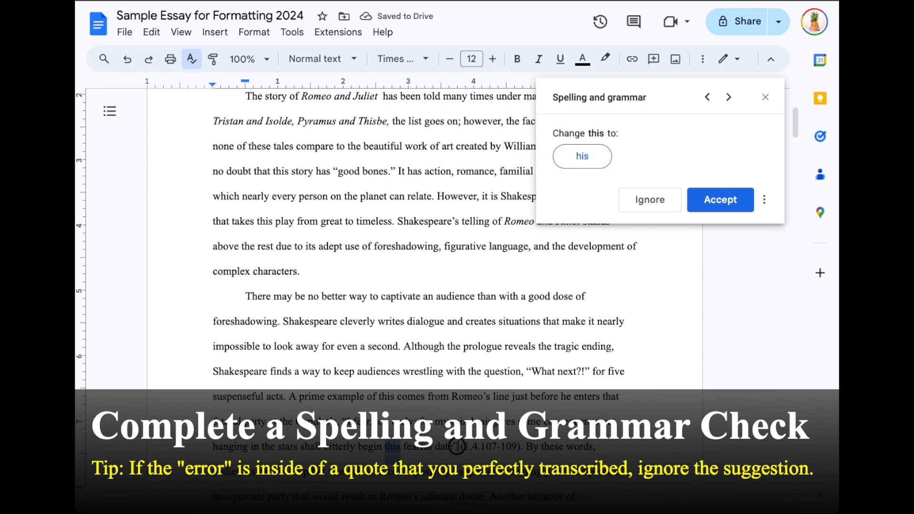
pyautogui.click(645, 204)
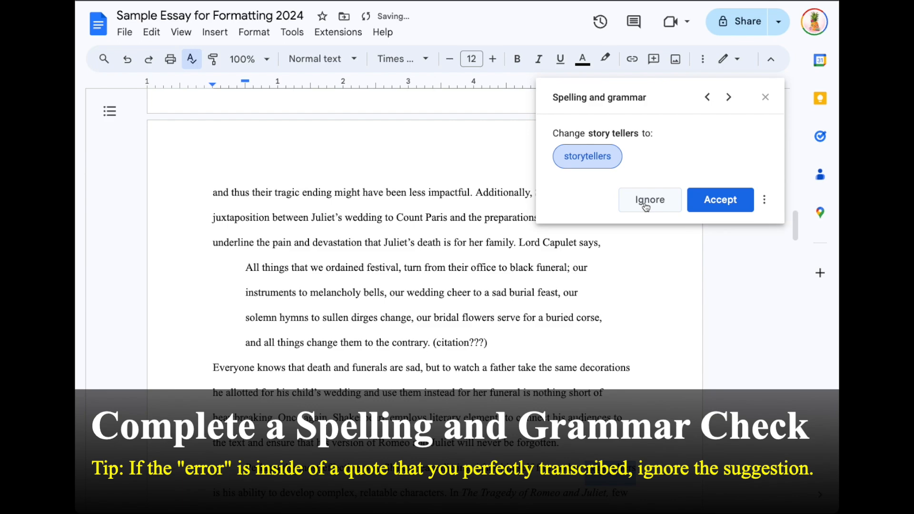
pyautogui.click(703, 210)
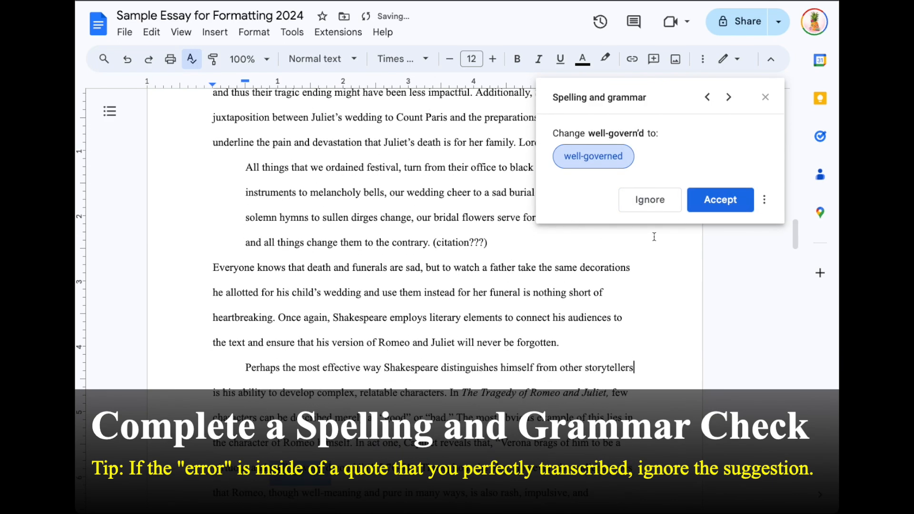
pyautogui.click(644, 201)
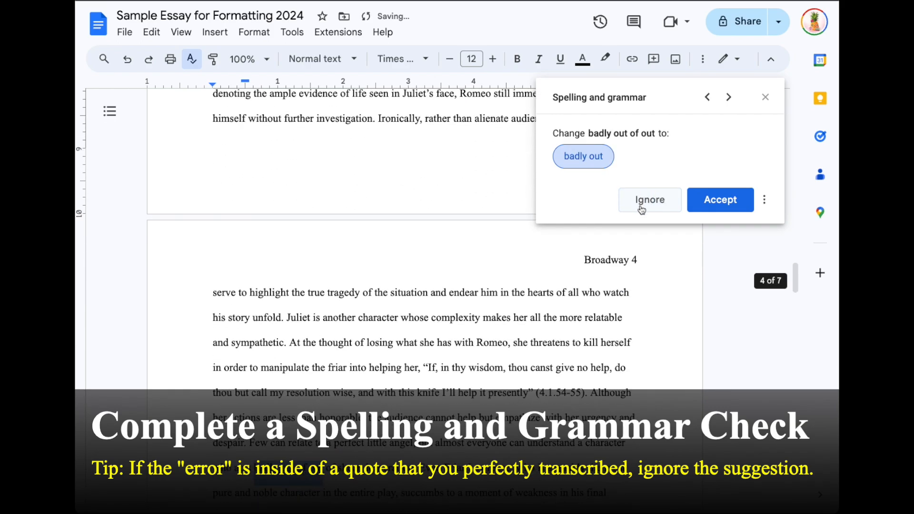
pyautogui.click(667, 208)
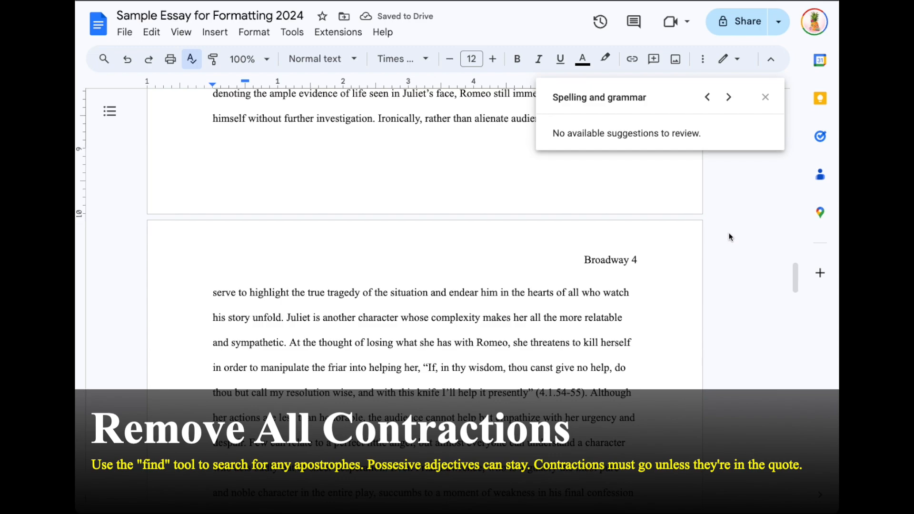
# Step: Close the spelling and grammar panel and dismiss the quick search bar
pyautogui.click(765, 97)
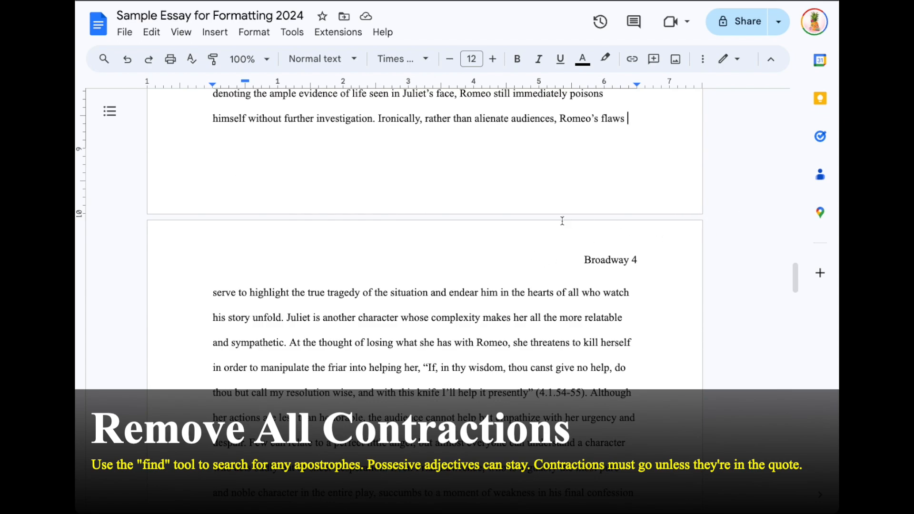
pyautogui.hotkey('ctrl', 'f')
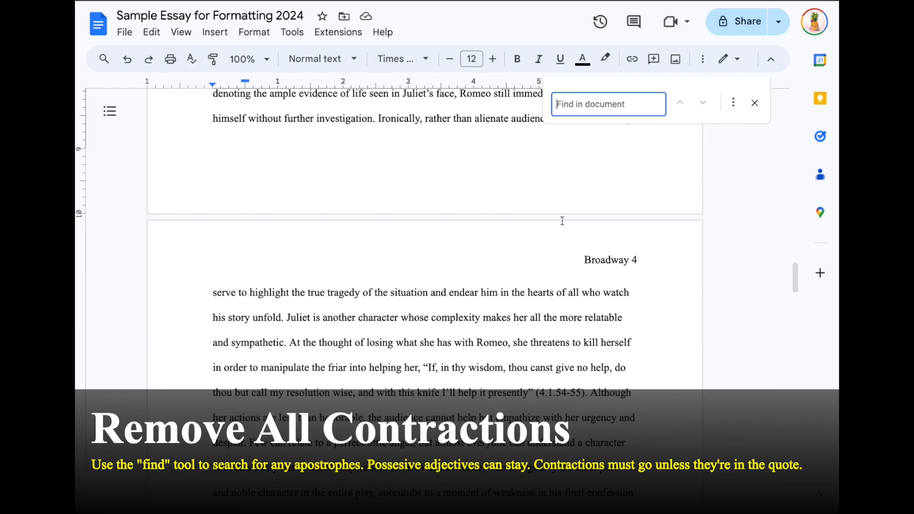
pyautogui.click(755, 104)
# Step: Search for an apostrophe in Find and replace, then reopen the find bar
pyautogui.click(151, 33)
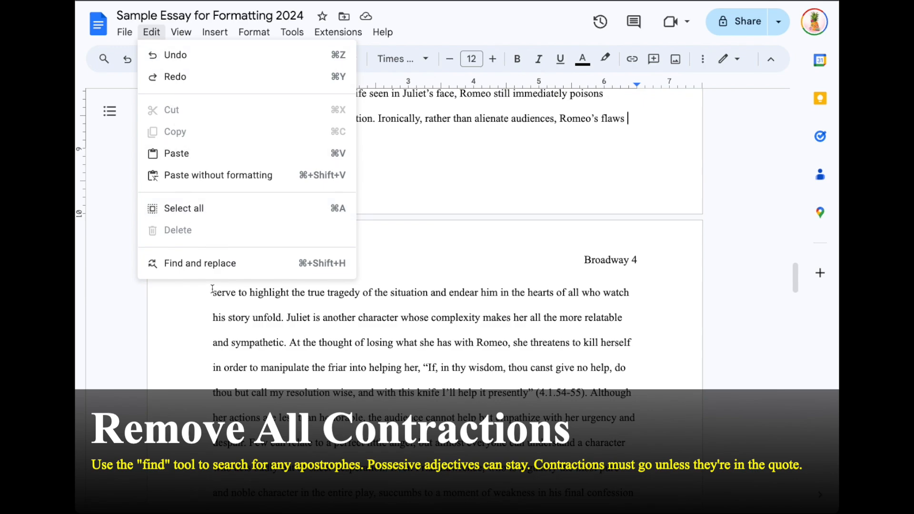
pyautogui.click(200, 264)
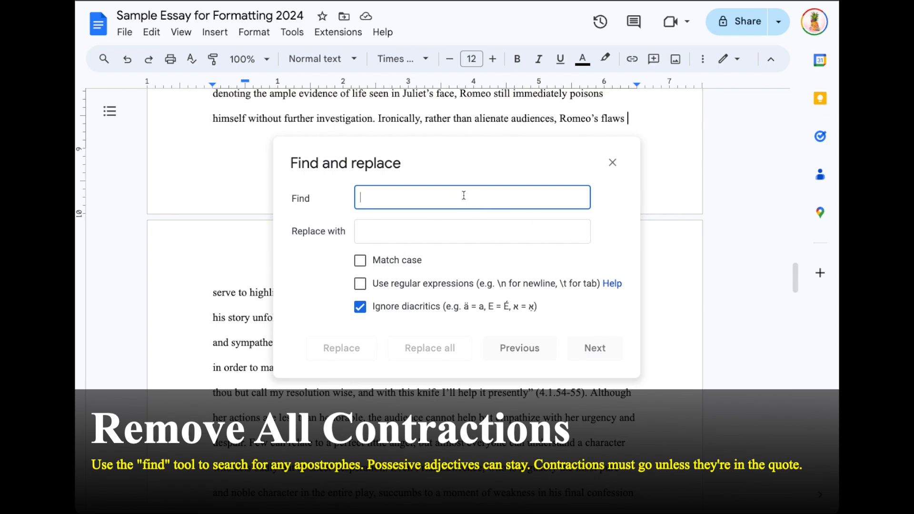
pyautogui.write("'")
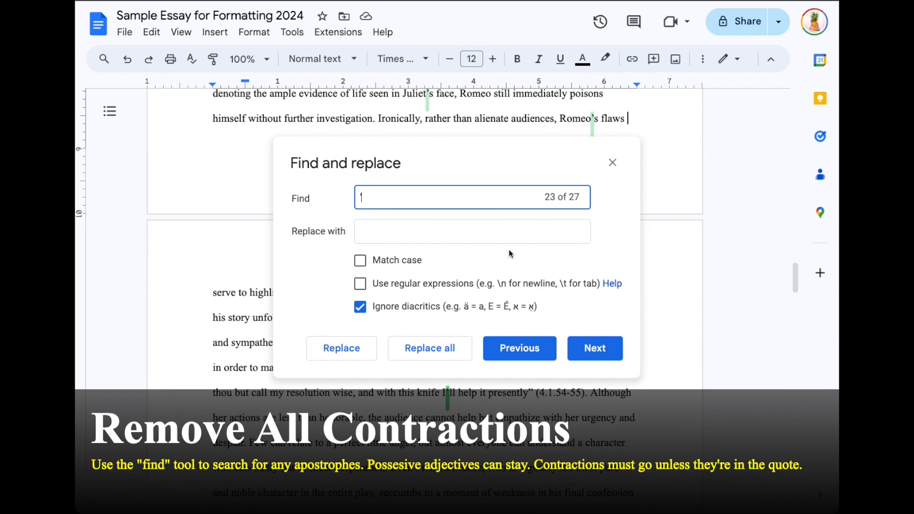
pyautogui.click(355, 196)
pyautogui.click(612, 162)
pyautogui.click(721, 155)
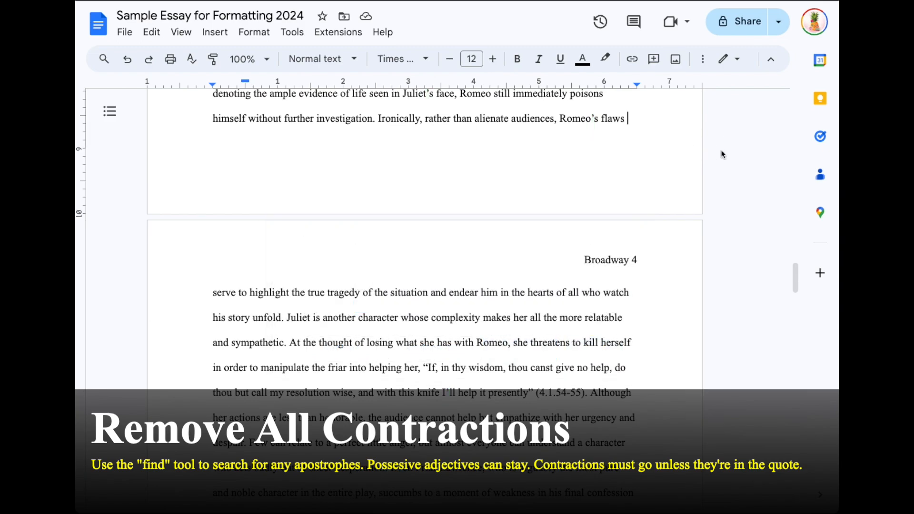
pyautogui.hotkey('ctrl', 'f')
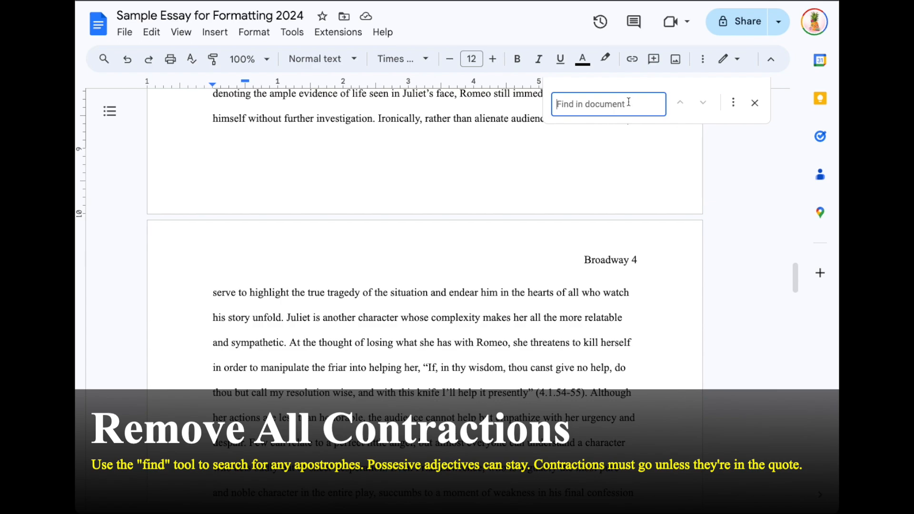
pyautogui.write("'")
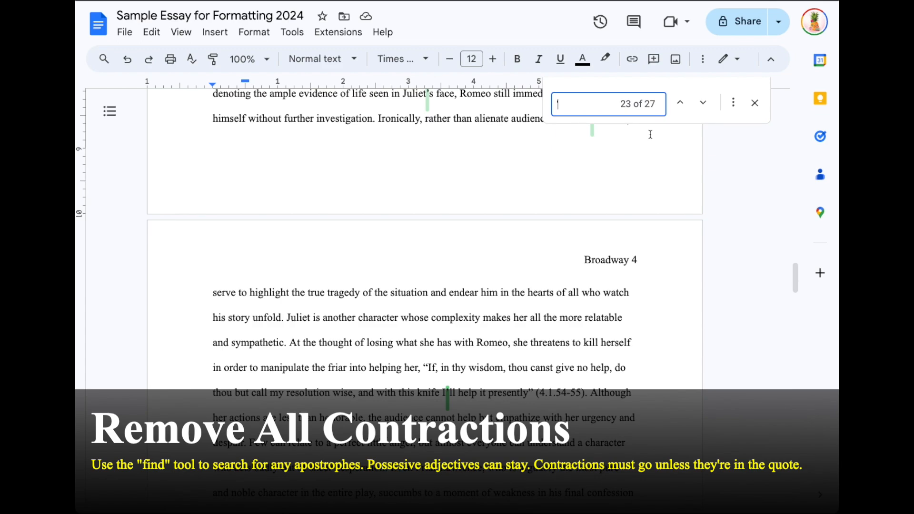
pyautogui.click(401, 94)
pyautogui.moveTo(402, 92); pyautogui.dragTo(442, 140)
pyautogui.moveTo(426, 282); pyautogui.dragTo(456, 261)
pyautogui.click(403, 262)
pyautogui.click(566, 285)
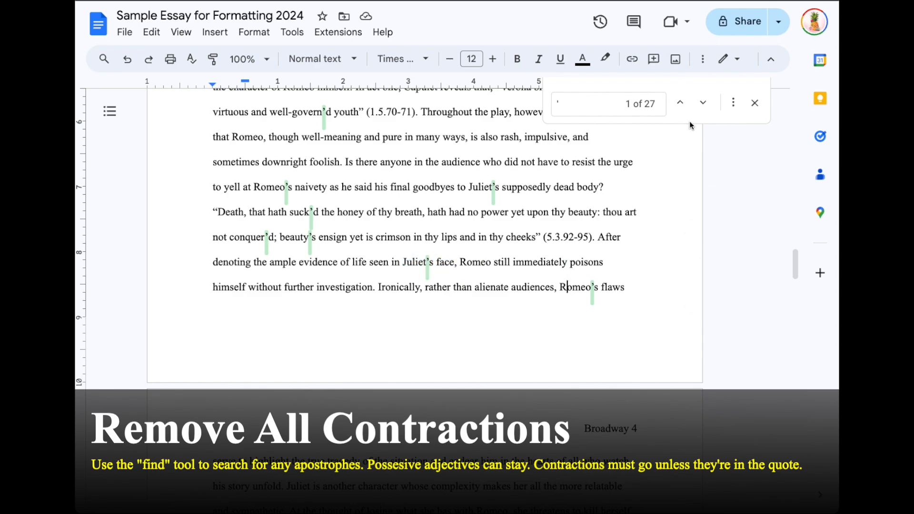
pyautogui.click(704, 102)
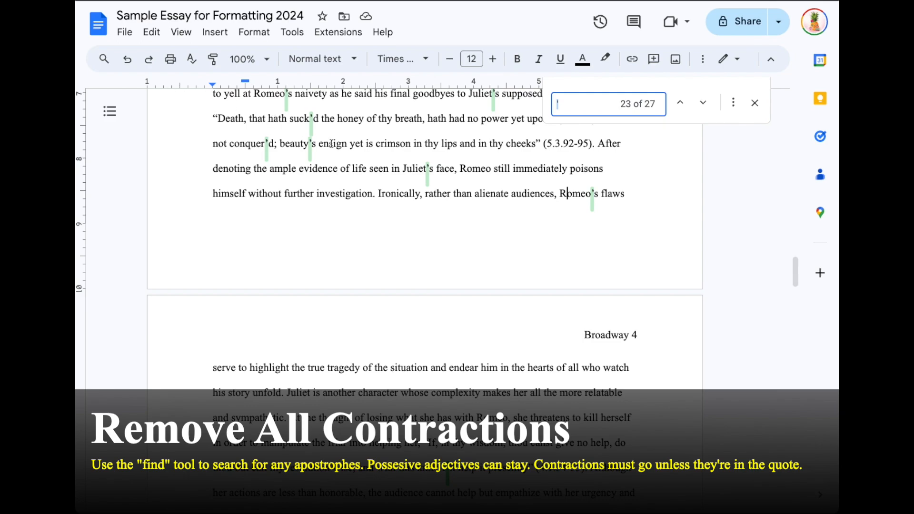
pyautogui.click(700, 108)
pyautogui.moveTo(436, 320); pyautogui.dragTo(532, 317)
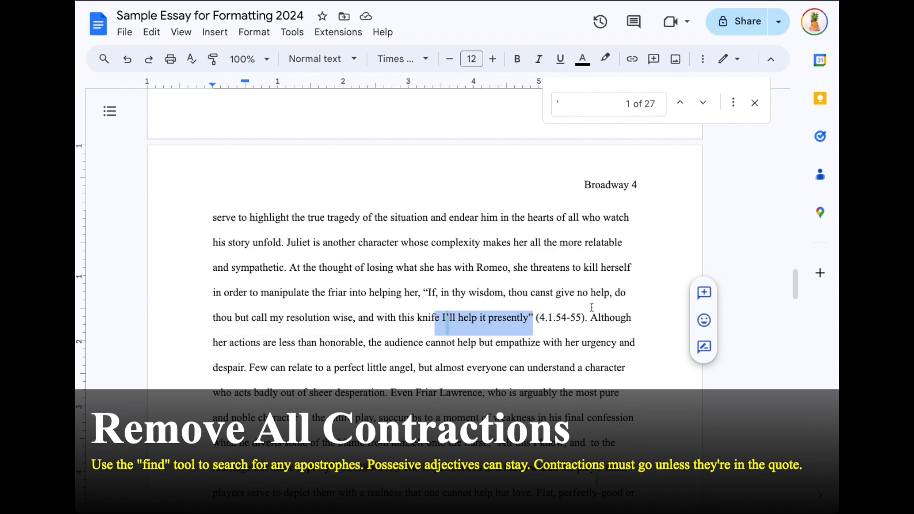
pyautogui.click(703, 103)
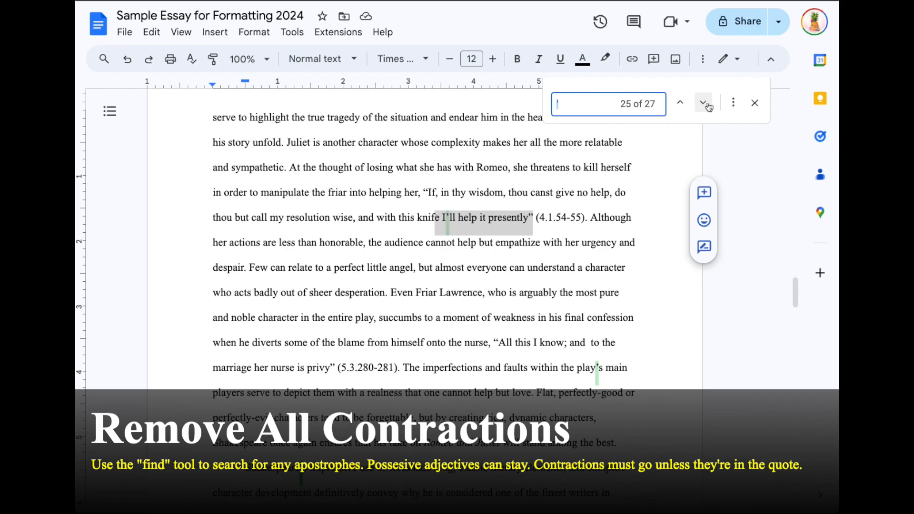
pyautogui.click(708, 106)
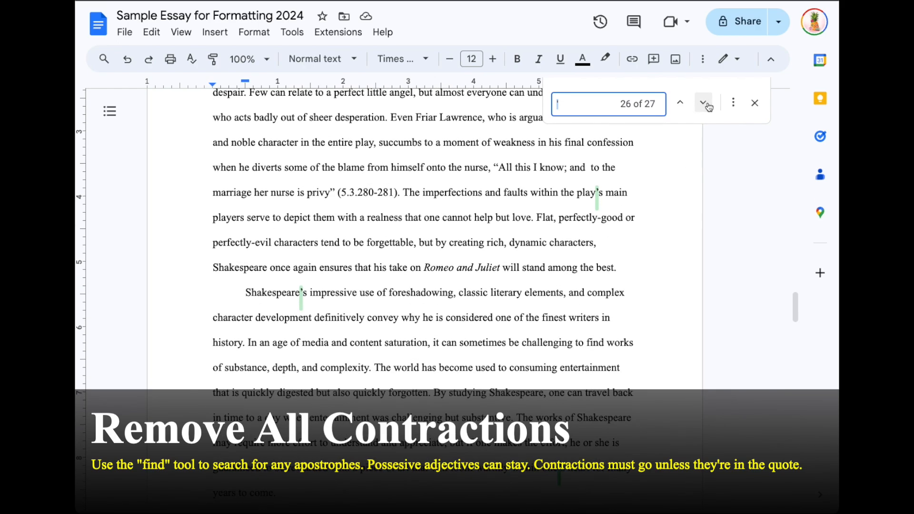
pyautogui.click(703, 103)
pyautogui.click(703, 102)
pyautogui.click(703, 103)
pyautogui.click(703, 103)
pyautogui.click(703, 103)
pyautogui.click(703, 102)
pyautogui.click(703, 103)
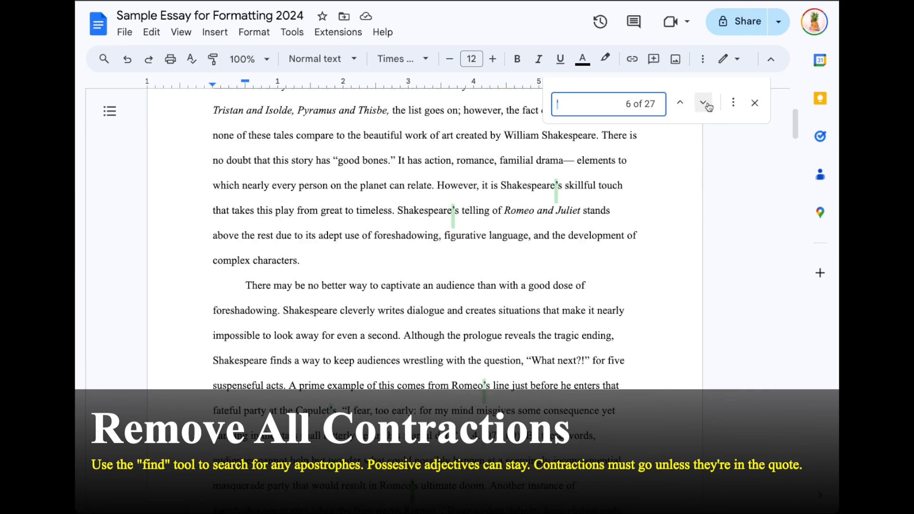
pyautogui.click(703, 103)
pyautogui.click(704, 103)
pyautogui.click(703, 103)
pyautogui.click(704, 103)
pyautogui.click(704, 103)
pyautogui.click(703, 103)
pyautogui.click(703, 103)
pyautogui.click(704, 103)
pyautogui.click(703, 102)
pyautogui.click(703, 103)
pyautogui.click(703, 103)
pyautogui.click(703, 103)
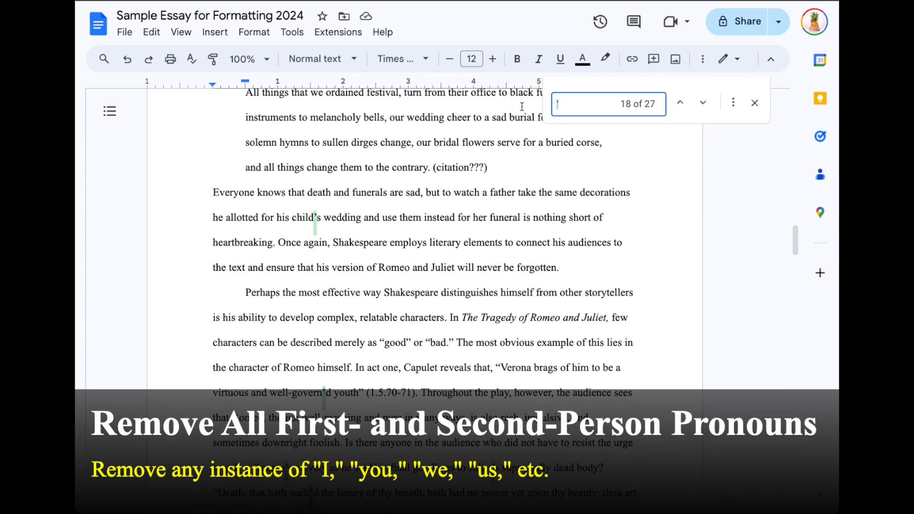
pyautogui.write('I')
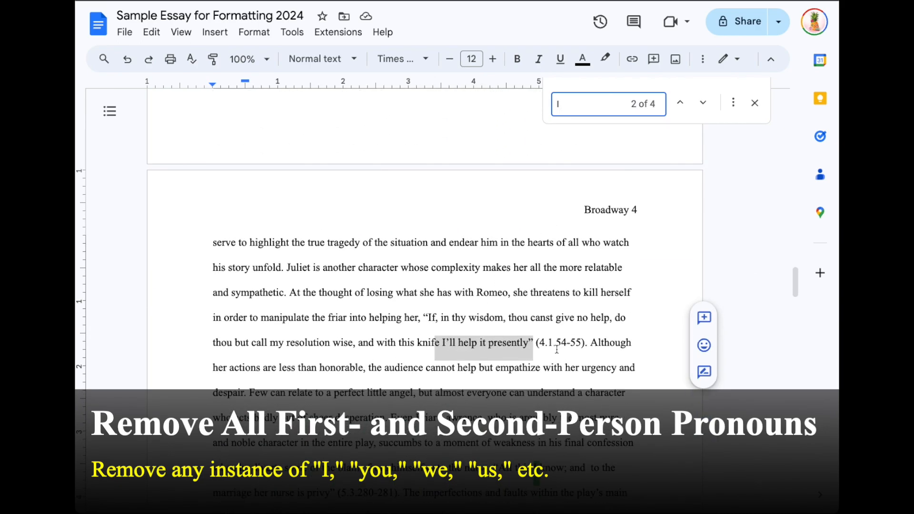
pyautogui.click(529, 341)
pyautogui.moveTo(530, 340); pyautogui.dragTo(535, 342)
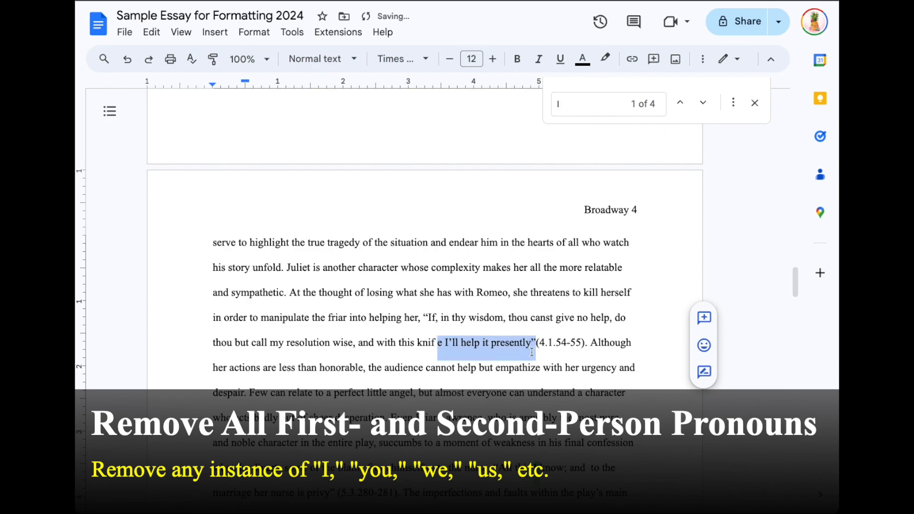
pyautogui.press('super+z')
pyautogui.moveTo(531, 466); pyautogui.dragTo(544, 464)
pyautogui.scroll(-2, 543, 462)
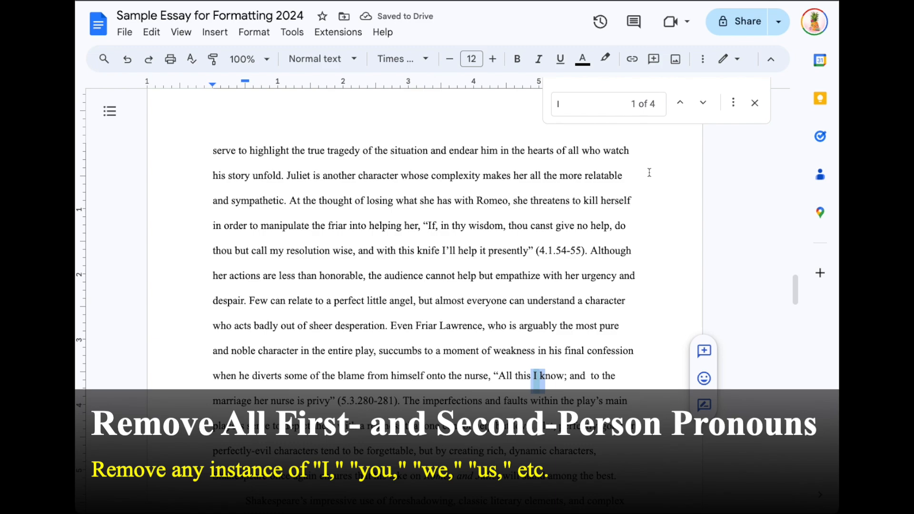
pyautogui.click(701, 101)
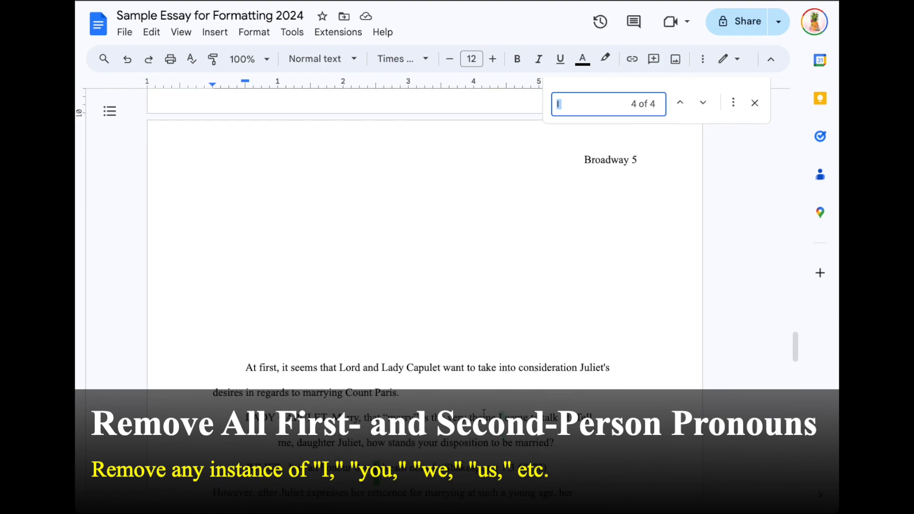
pyautogui.click(488, 414)
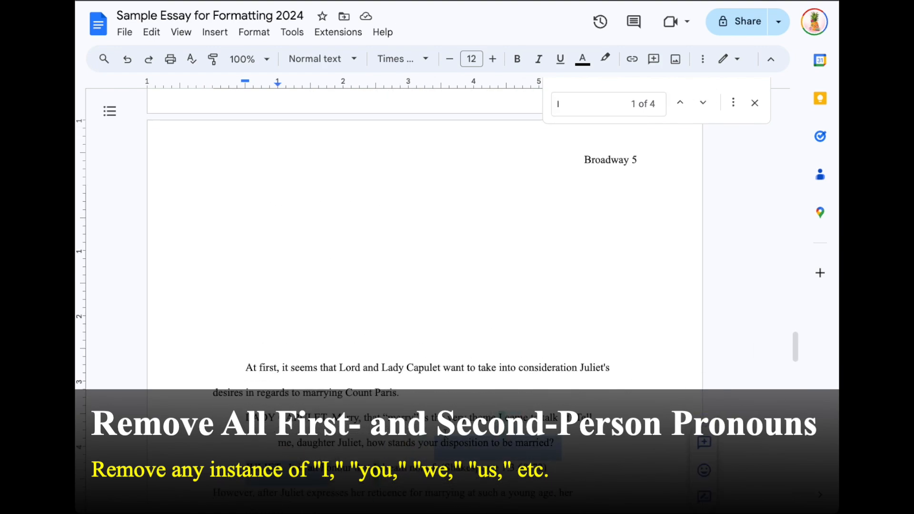
pyautogui.click(578, 108)
pyautogui.press('BackSpace')
pyautogui.press('BackSpace')
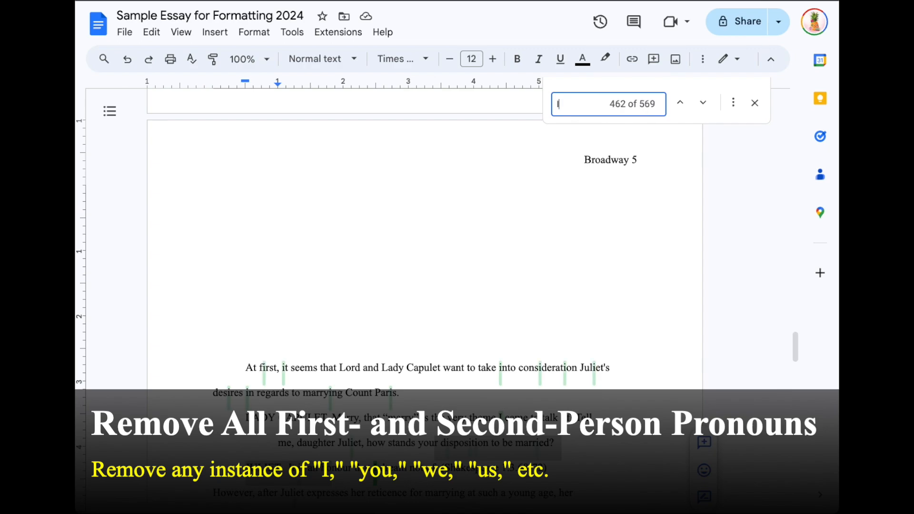
pyautogui.write('YOU')
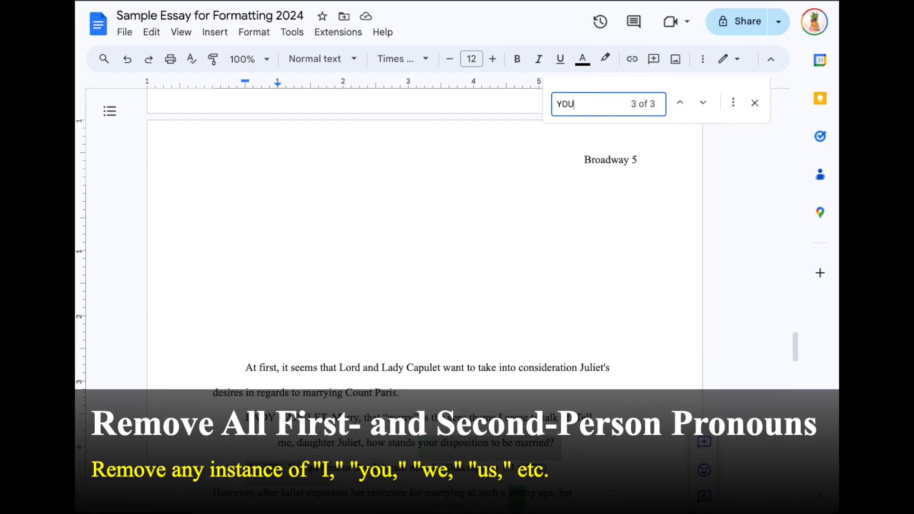
pyautogui.press('BackSpace')
pyautogui.press('BackSpace')
pyautogui.press('BackSpace')
pyautogui.write('YOU')
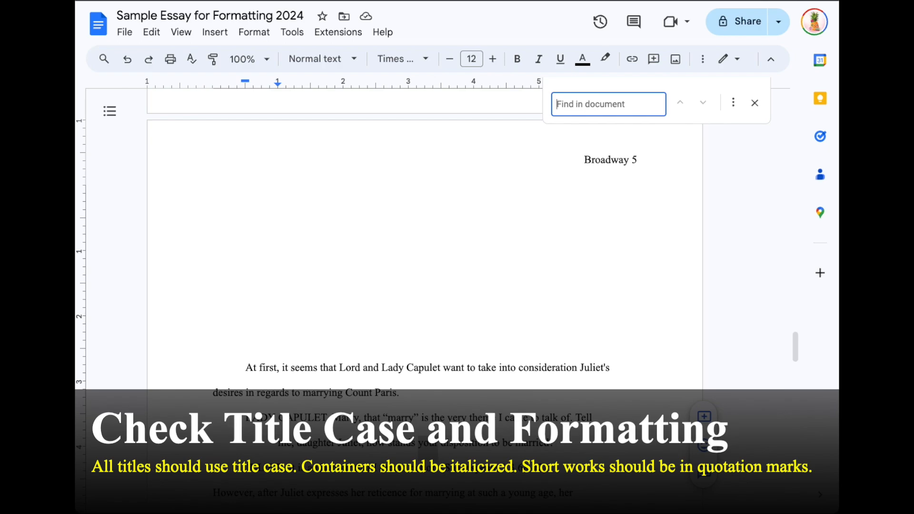
pyautogui.write('romeo and j')
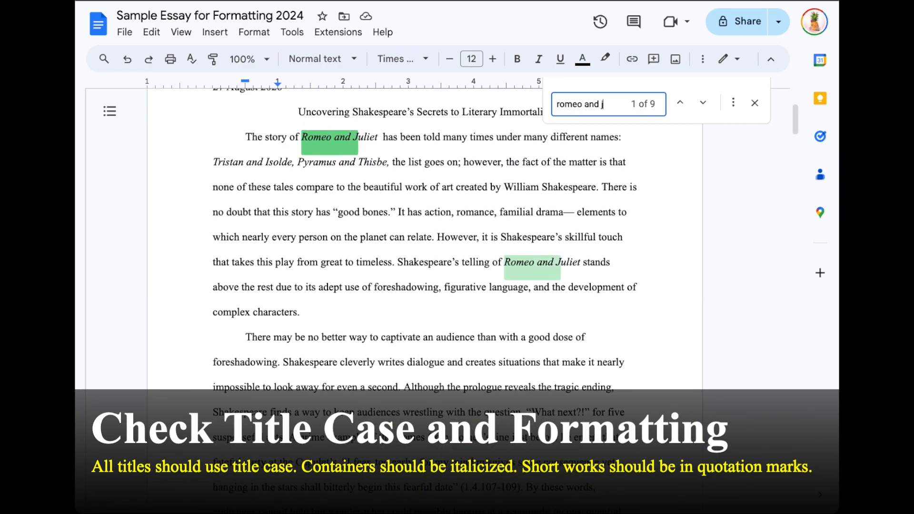
pyautogui.write('uliet')
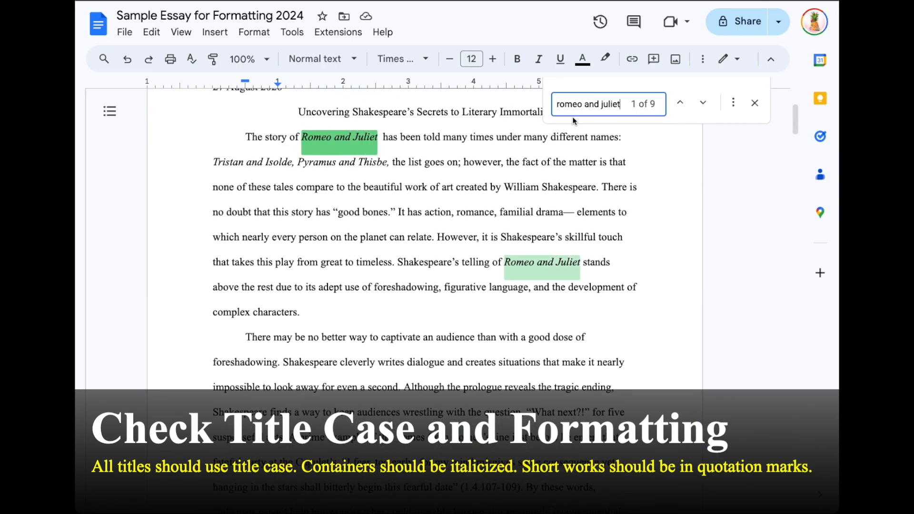
pyautogui.click(429, 141)
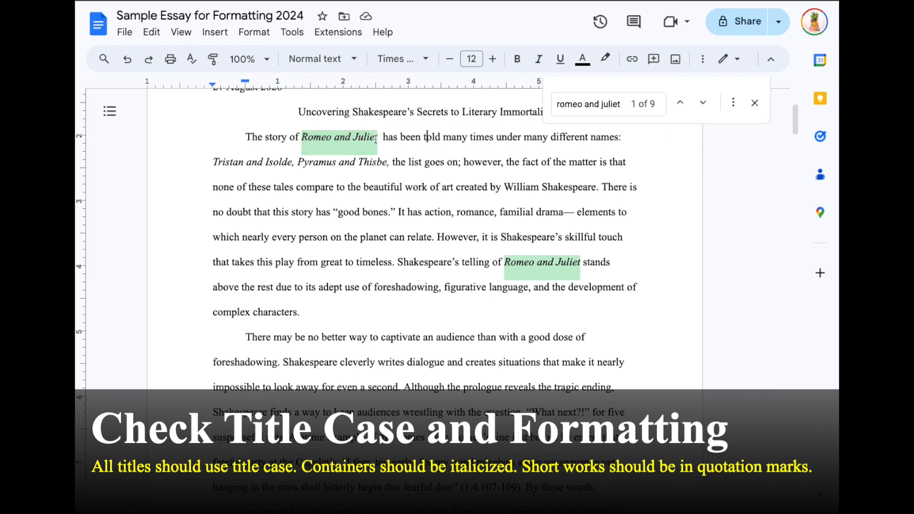
pyautogui.moveTo(374, 137); pyautogui.dragTo(301, 147)
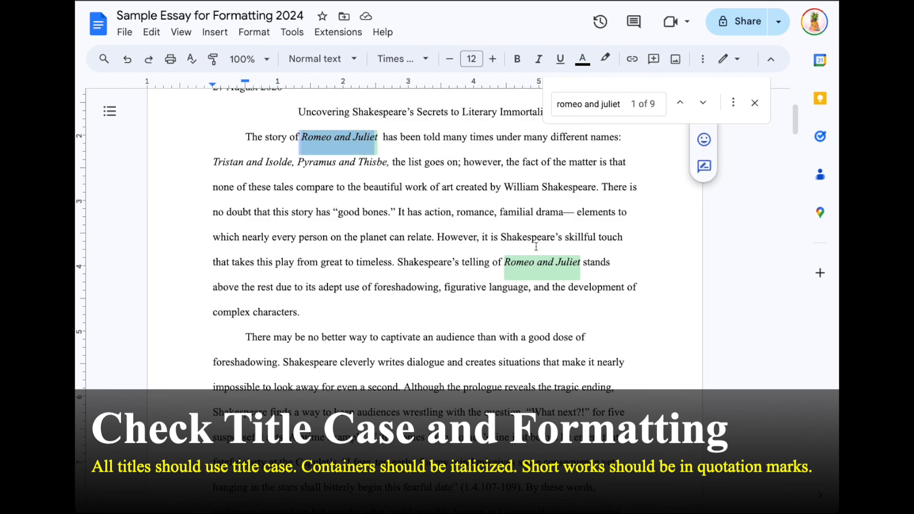
pyautogui.moveTo(577, 273); pyautogui.dragTo(517, 264)
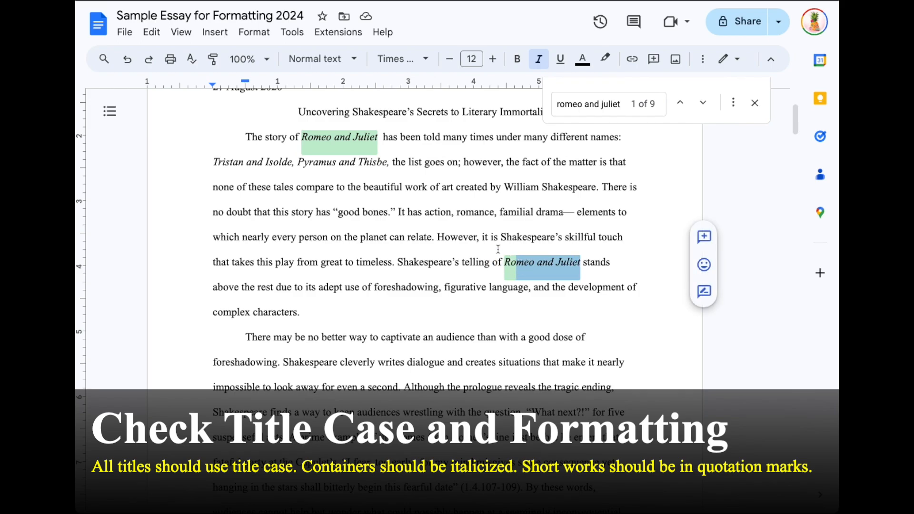
pyautogui.scroll(-12, 478, 251)
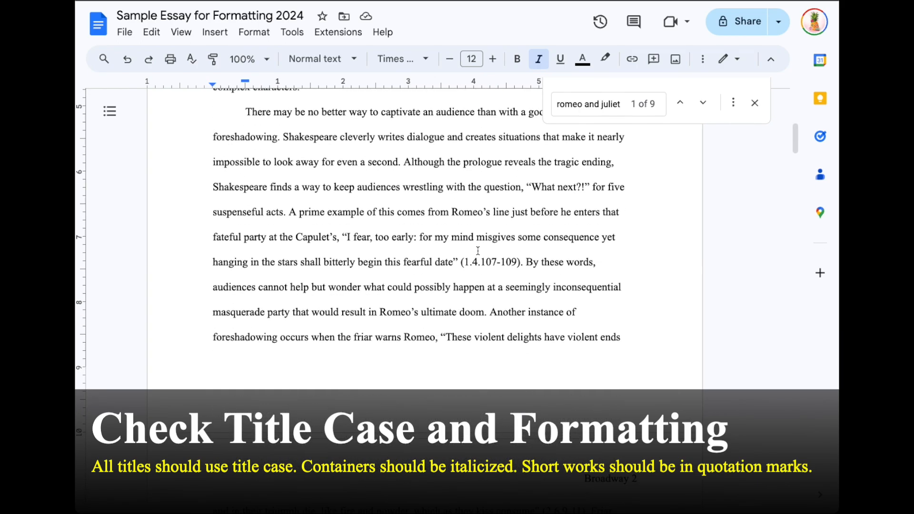
pyautogui.moveTo(355, 273); pyautogui.dragTo(281, 248)
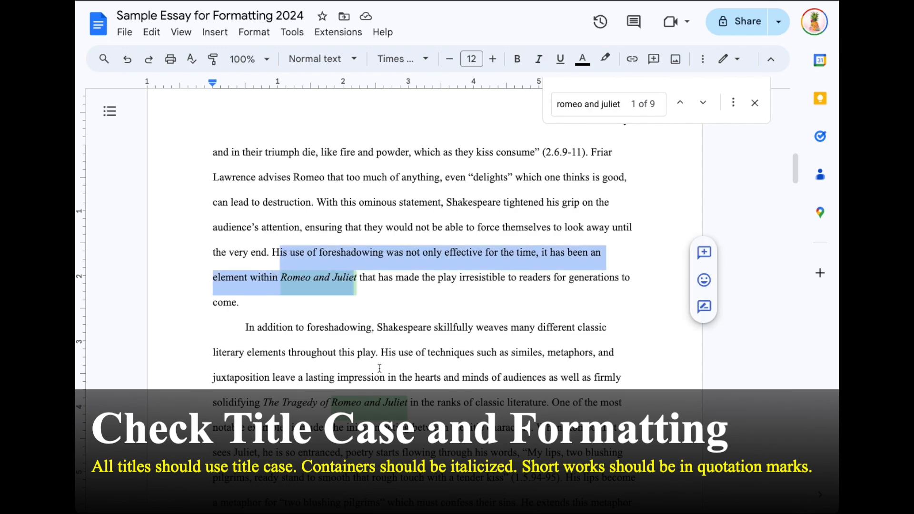
pyautogui.scroll(-2, 398, 319)
pyautogui.moveTo(406, 309); pyautogui.dragTo(342, 309)
pyautogui.scroll(-5, 457, 282)
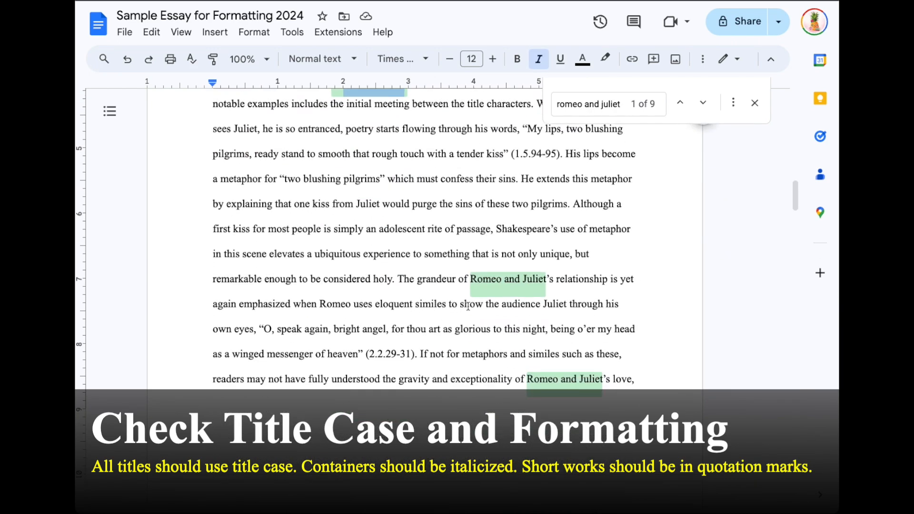
pyautogui.moveTo(398, 280); pyautogui.dragTo(581, 281)
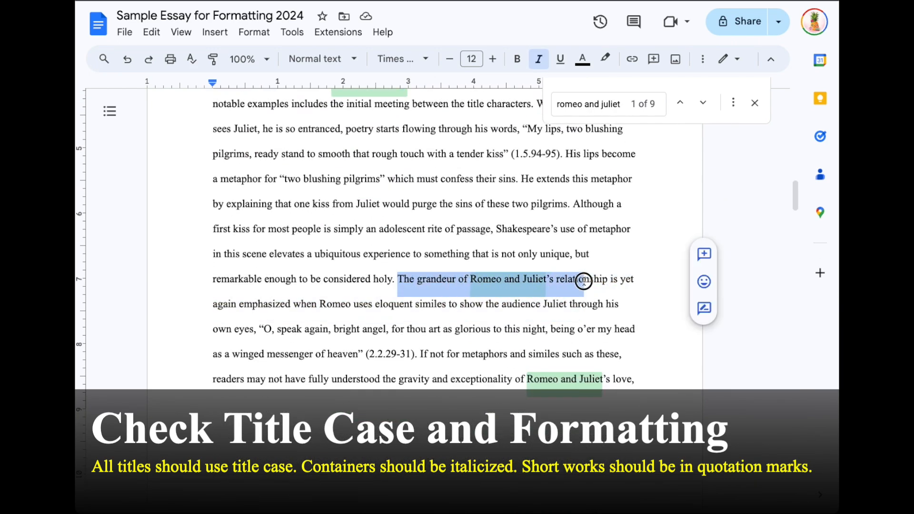
pyautogui.click(568, 286)
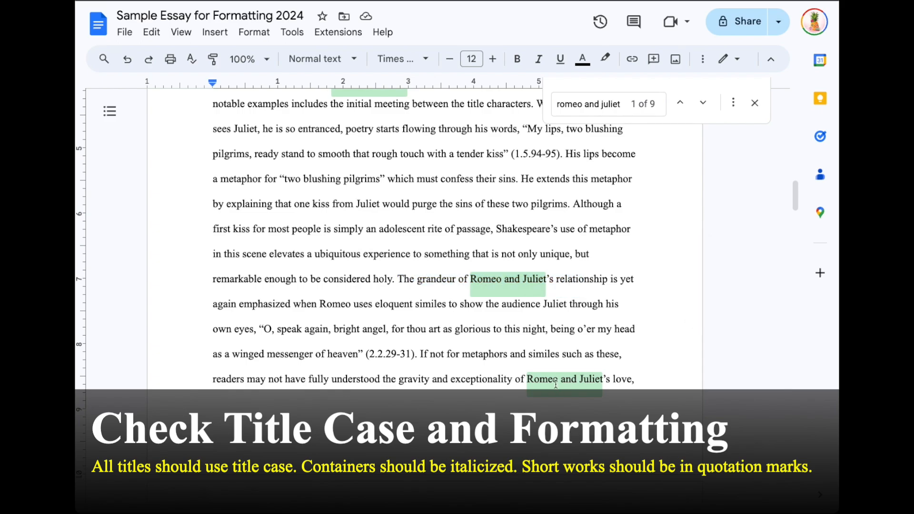
pyautogui.scroll(-6, 474, 362)
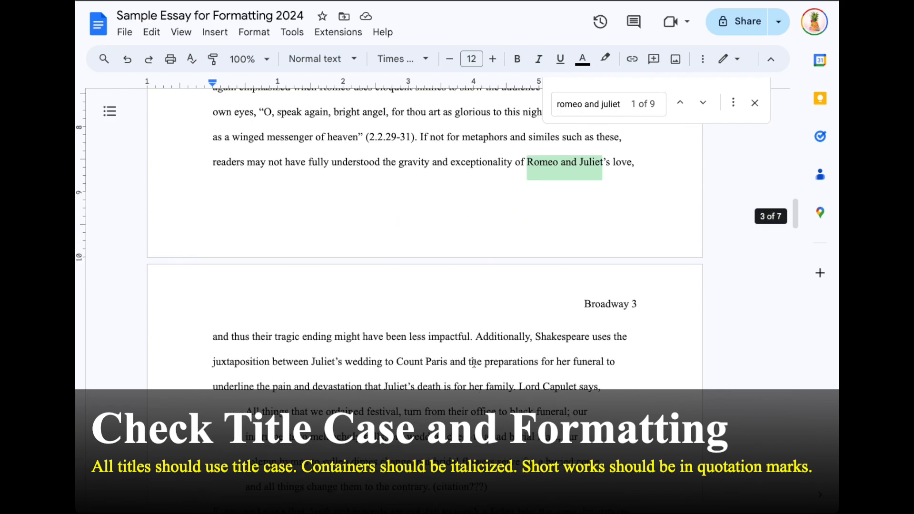
pyautogui.scroll(-4, 474, 362)
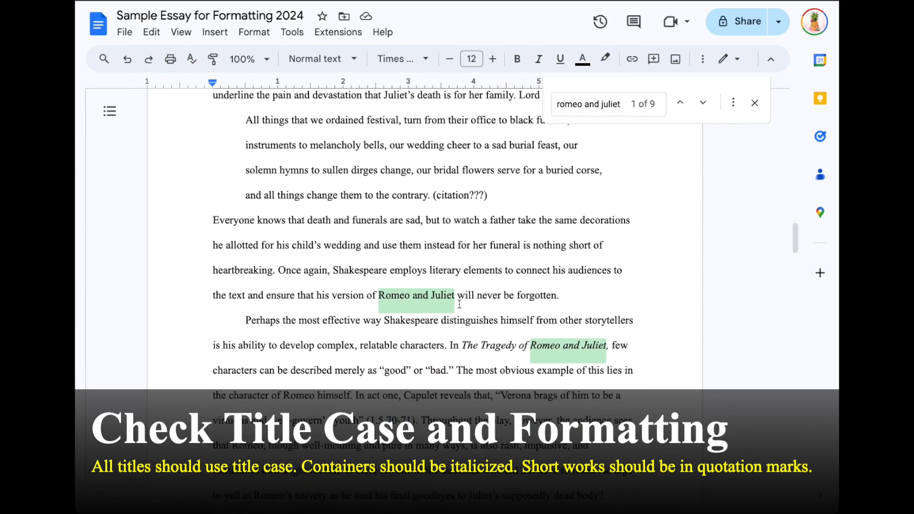
pyautogui.moveTo(529, 349); pyautogui.dragTo(605, 351)
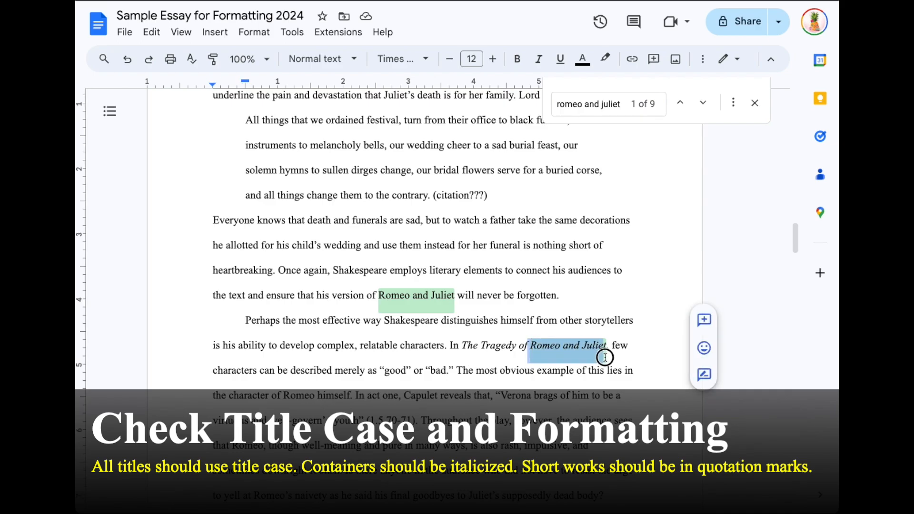
pyautogui.scroll(-6, 483, 357)
pyautogui.scroll(-10, 483, 357)
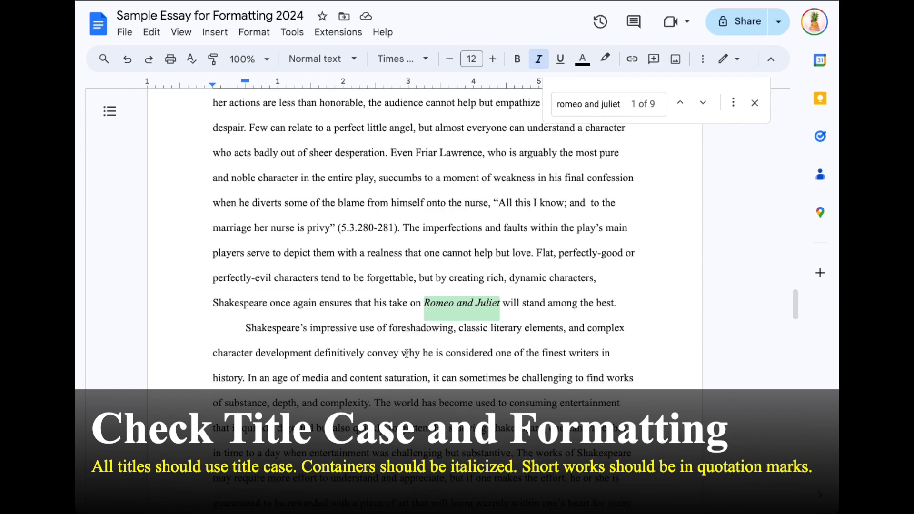
pyautogui.scroll(-8, 407, 355)
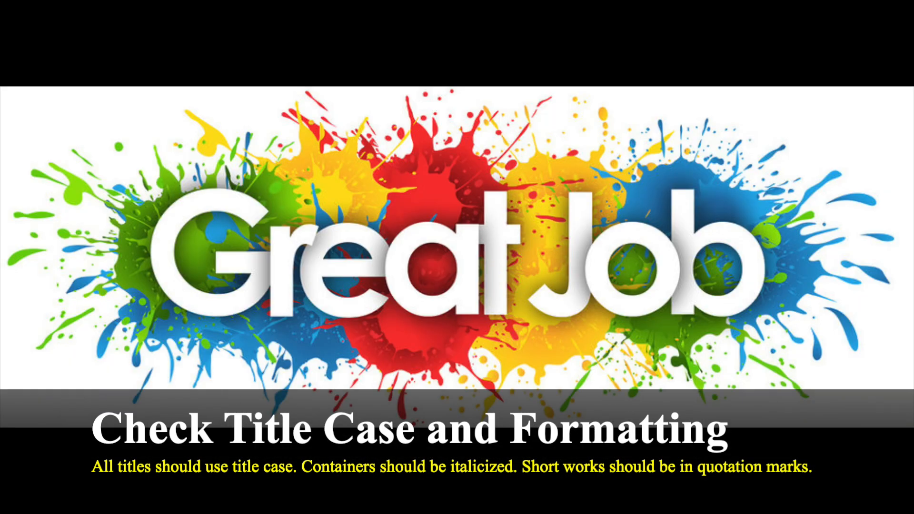